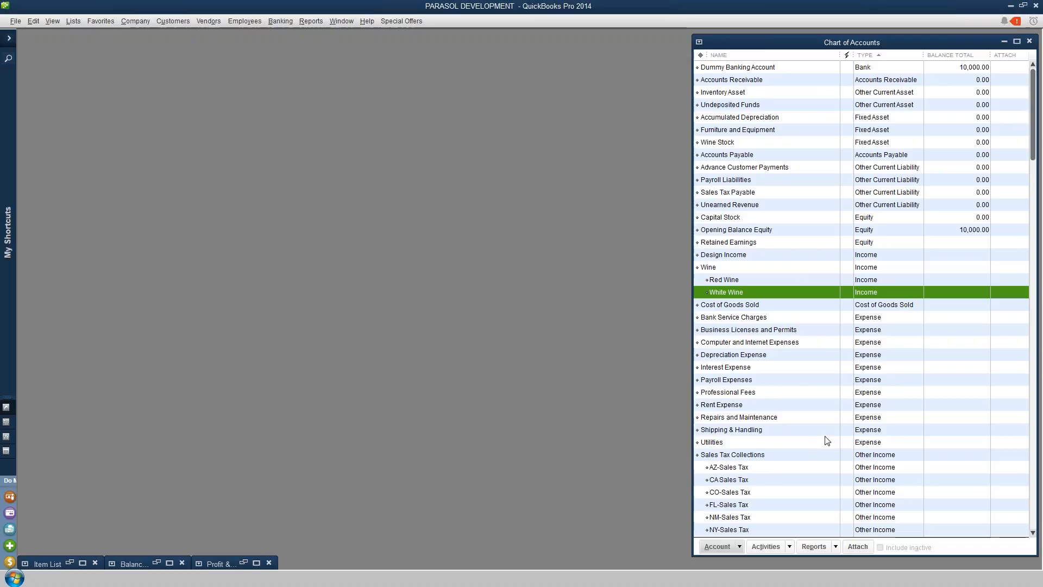
# Review the account entries listed in the Chart of Accounts
pyautogui.click(795, 405)
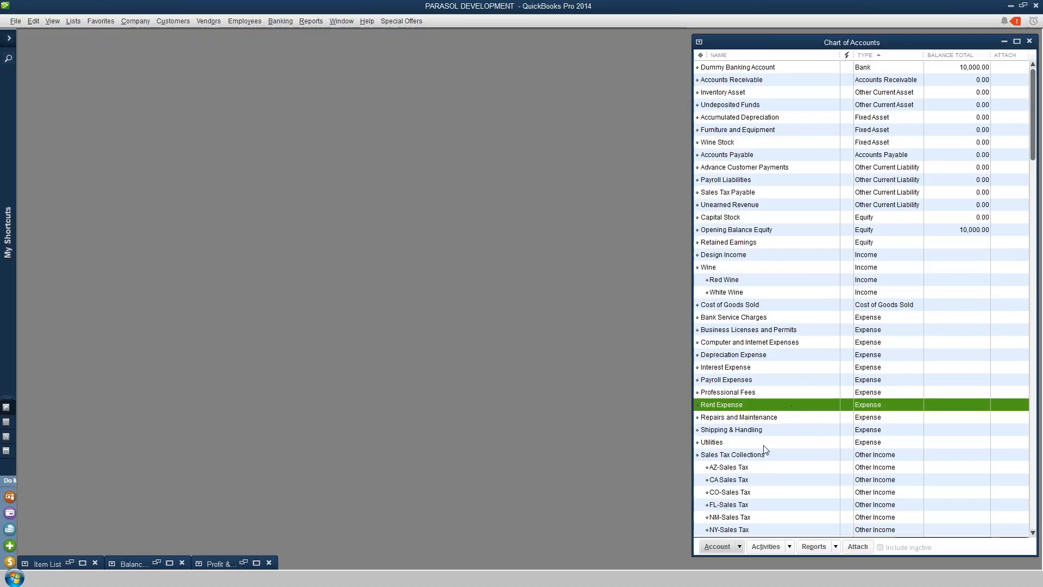
pyautogui.click(750, 479)
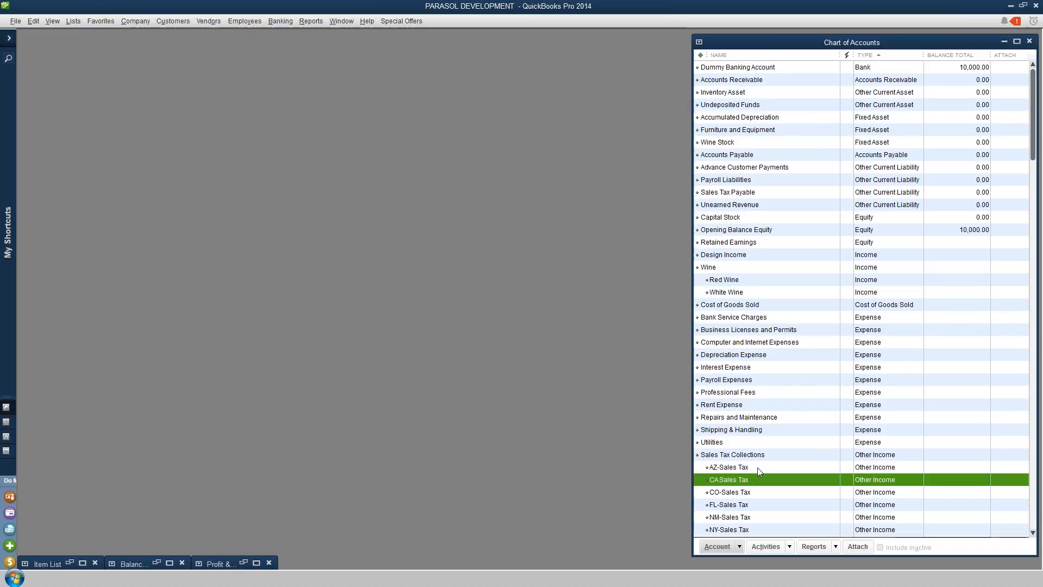
pyautogui.click(815, 382)
pyautogui.click(808, 206)
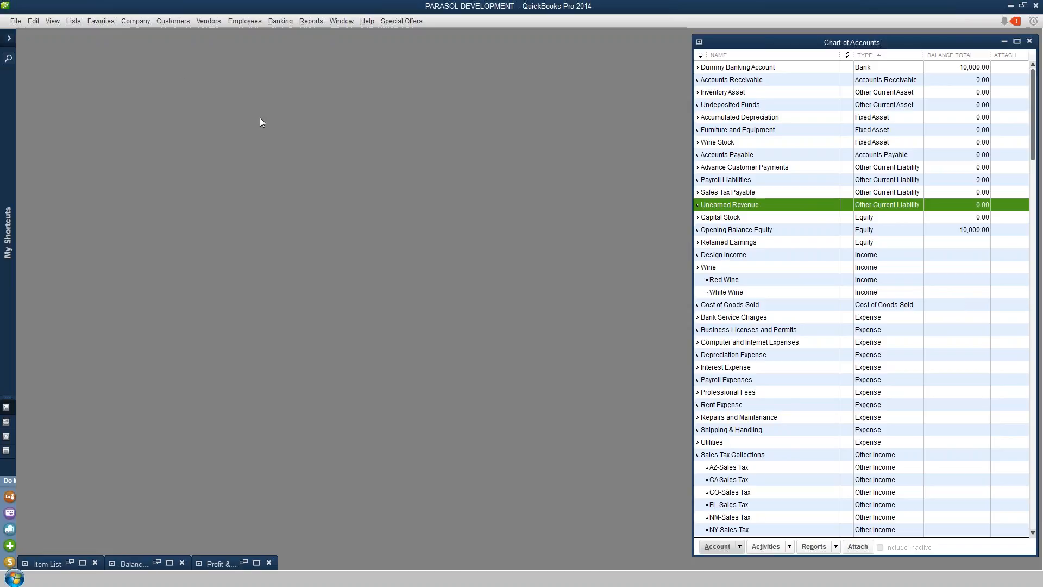
# Open the Customer Center and browse the Active Club customer records
pyautogui.click(169, 21)
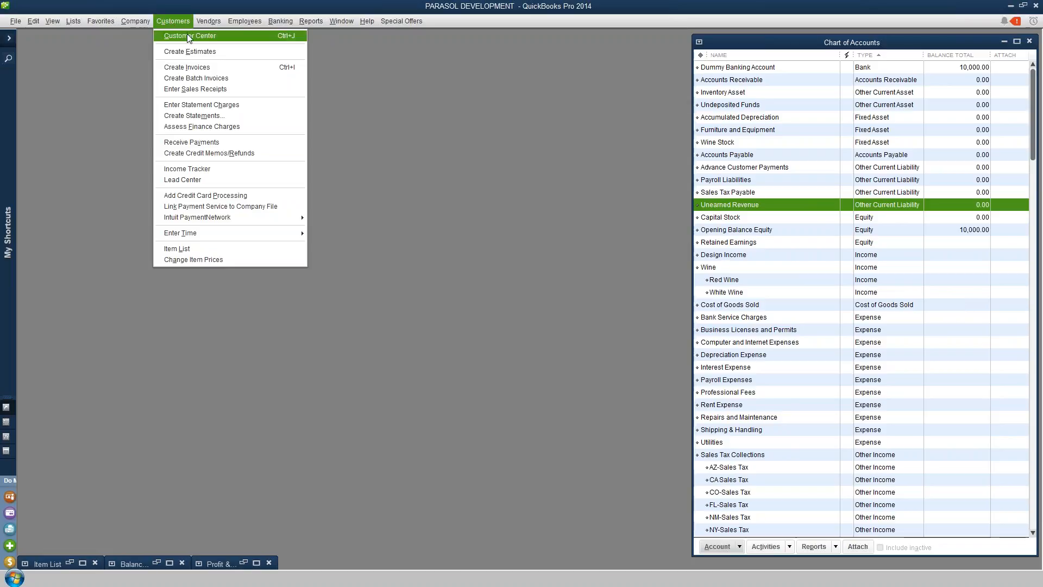
pyautogui.click(185, 36)
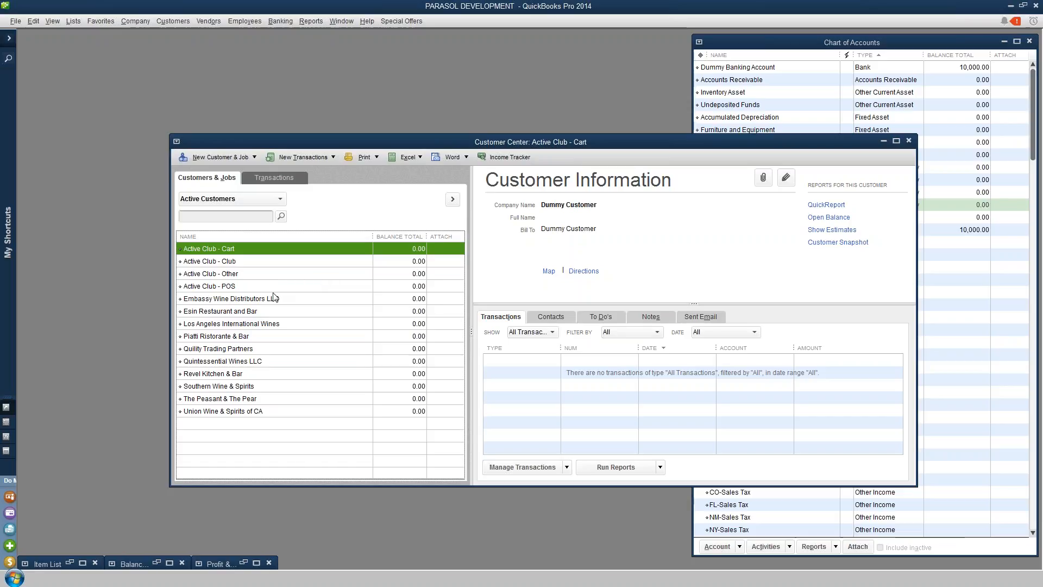
pyautogui.click(234, 262)
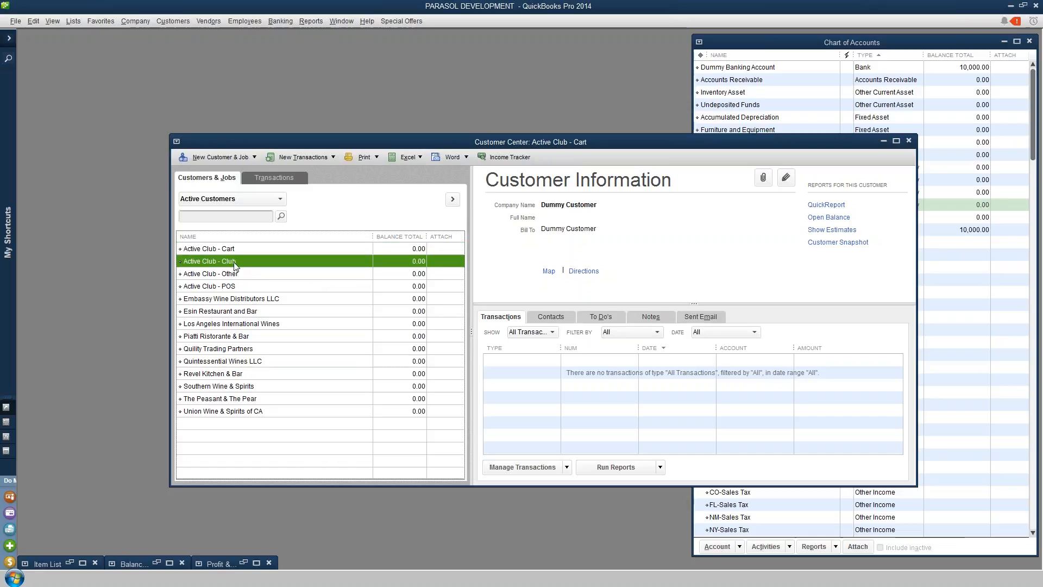
pyautogui.click(245, 276)
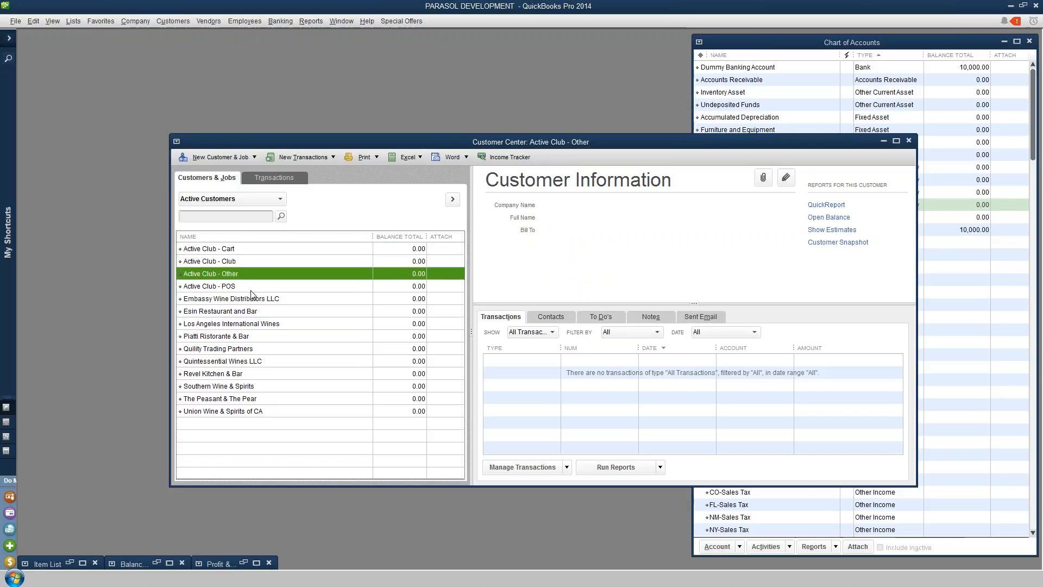
pyautogui.click(251, 290)
pyautogui.click(291, 249)
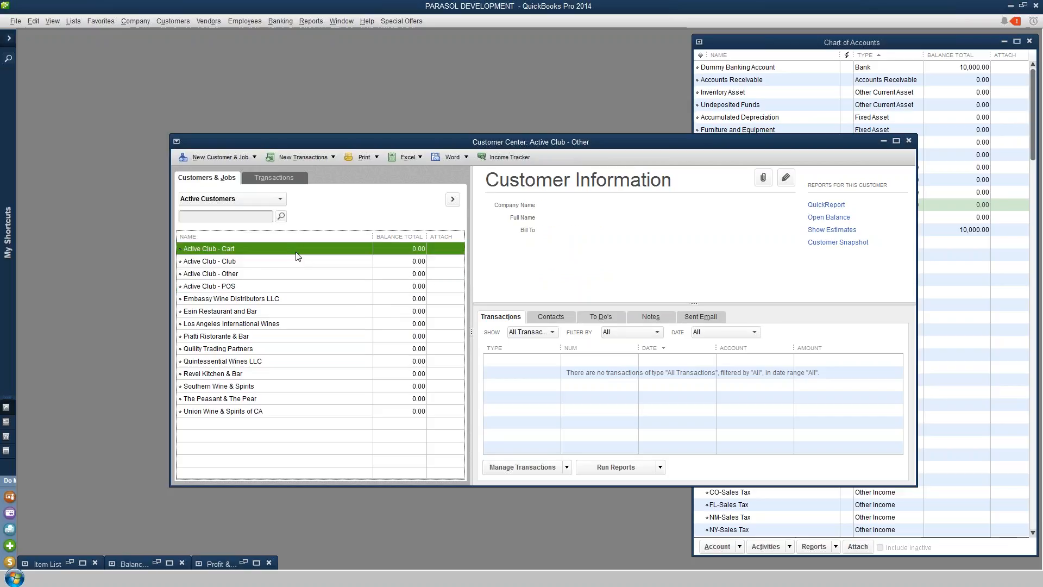
pyautogui.click(287, 262)
pyautogui.click(262, 286)
pyautogui.click(269, 273)
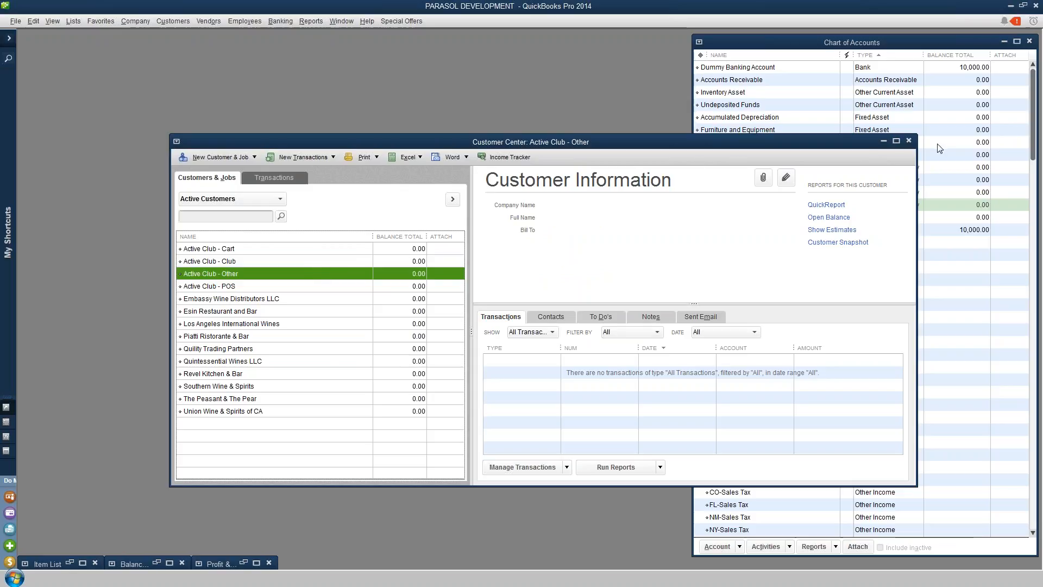
# Close the Customer Center and bring up the Balance Sheet and Profit & Loss report windows
pyautogui.click(909, 142)
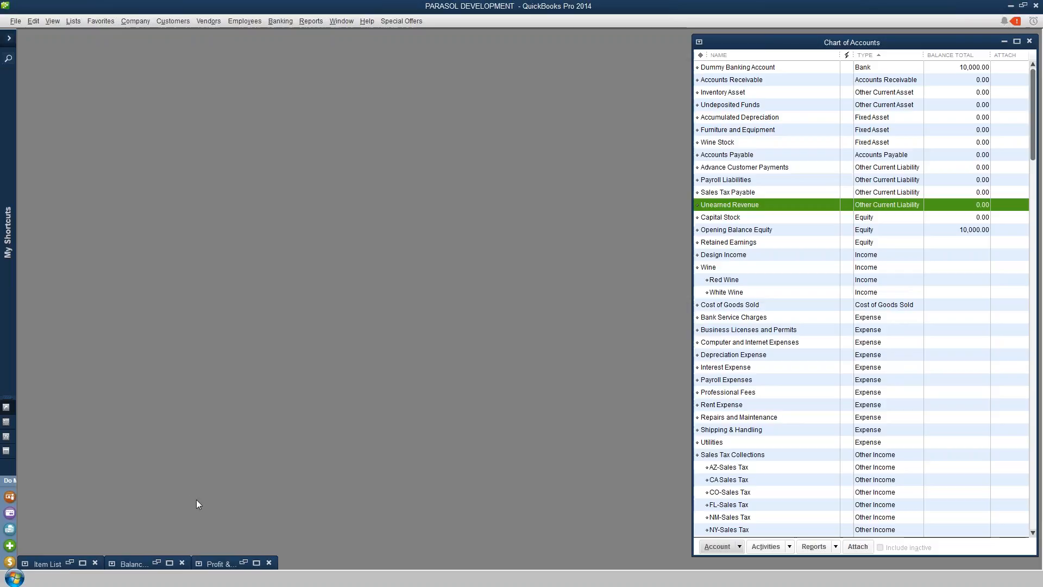
pyautogui.click(170, 563)
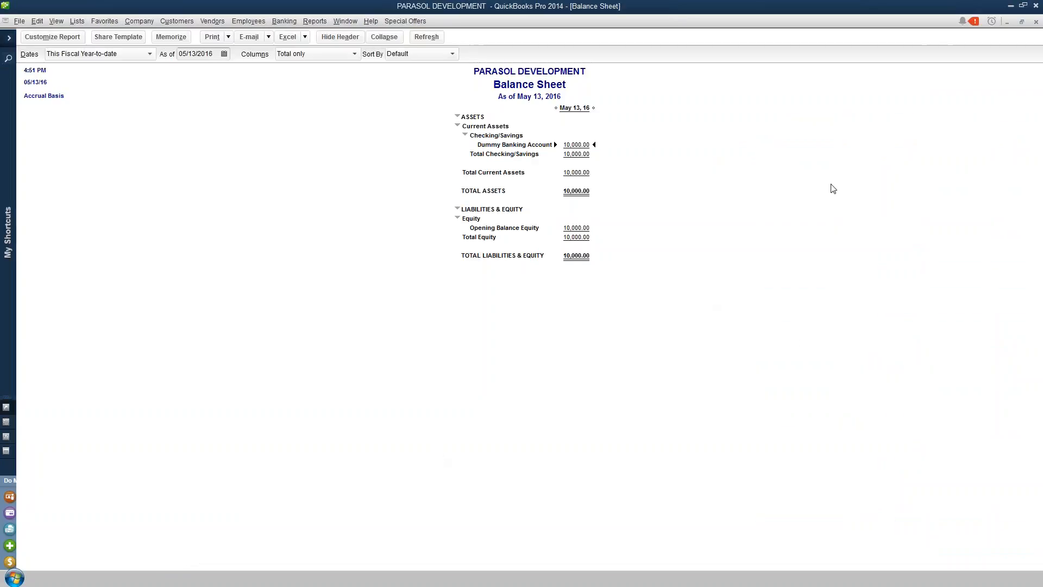
pyautogui.click(1022, 22)
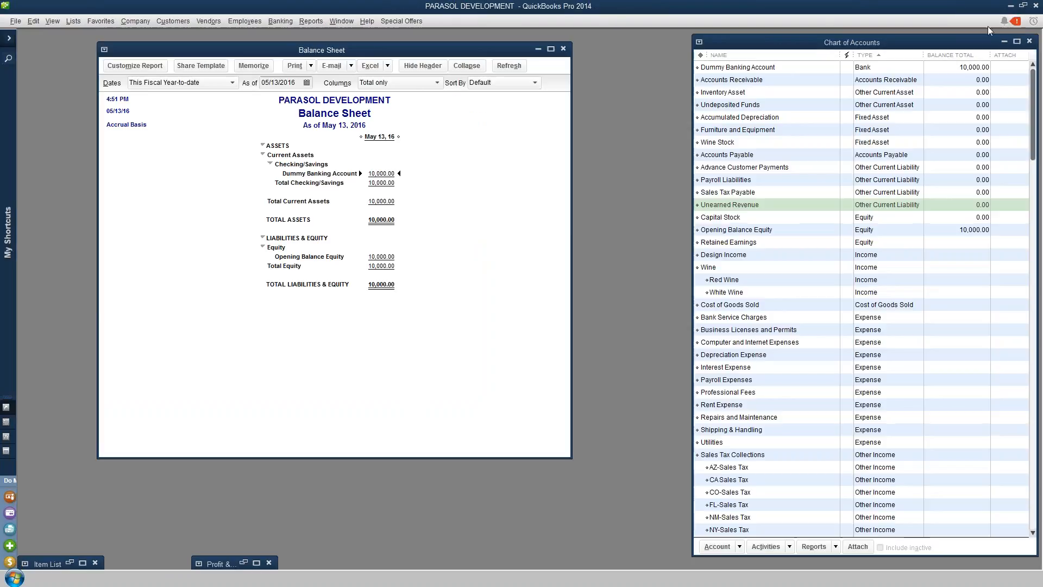
pyautogui.click(244, 563)
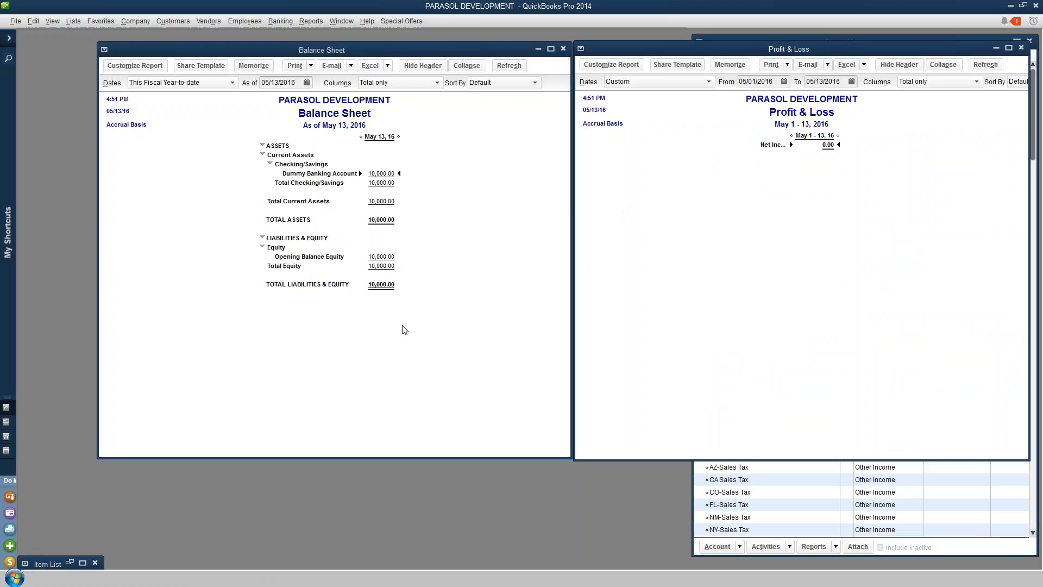
# Open the Item List and examine the Other Charge items
pyautogui.click(70, 564)
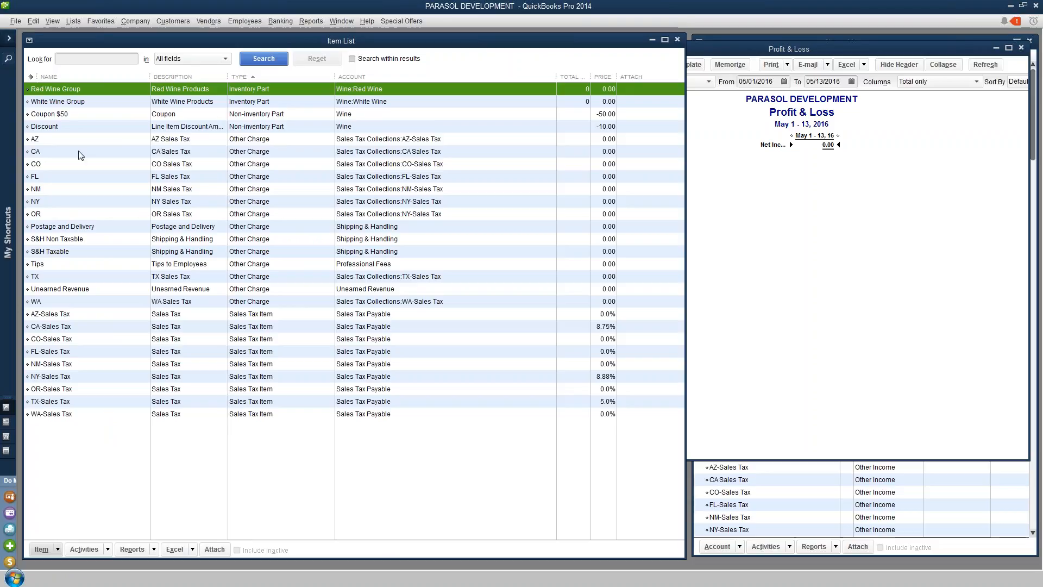
pyautogui.click(109, 244)
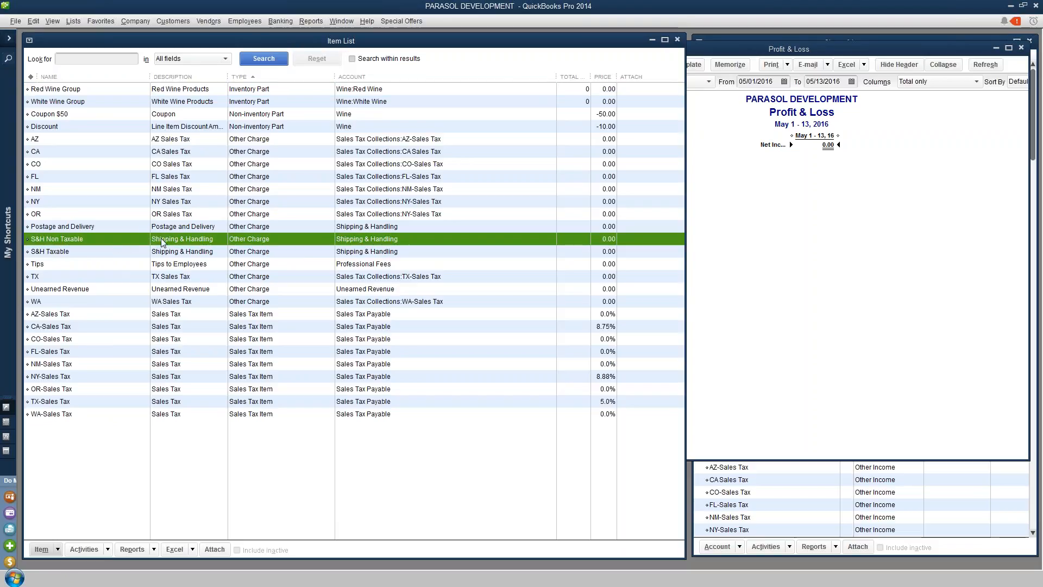
pyautogui.click(142, 253)
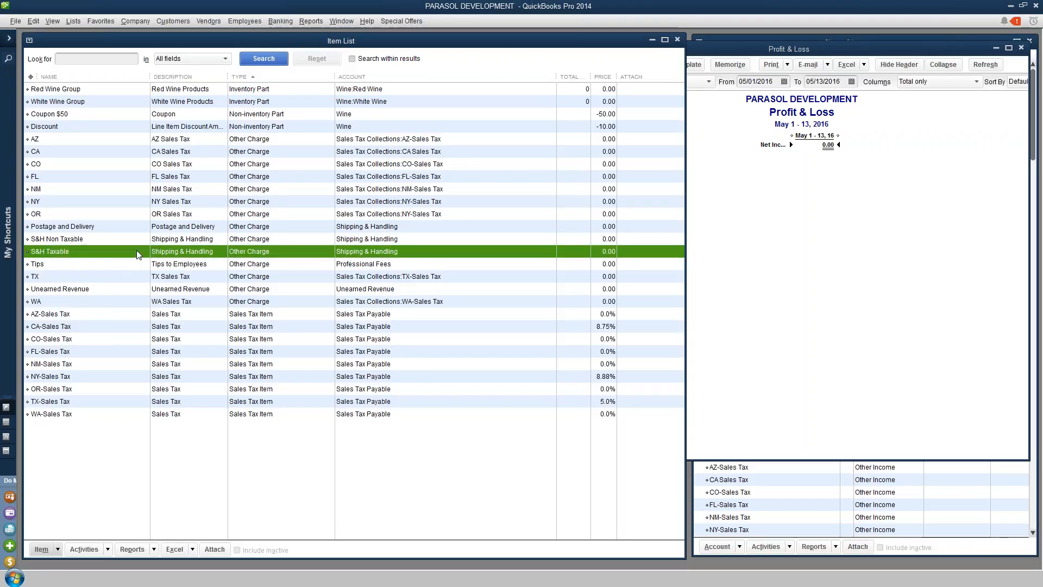
pyautogui.click(198, 265)
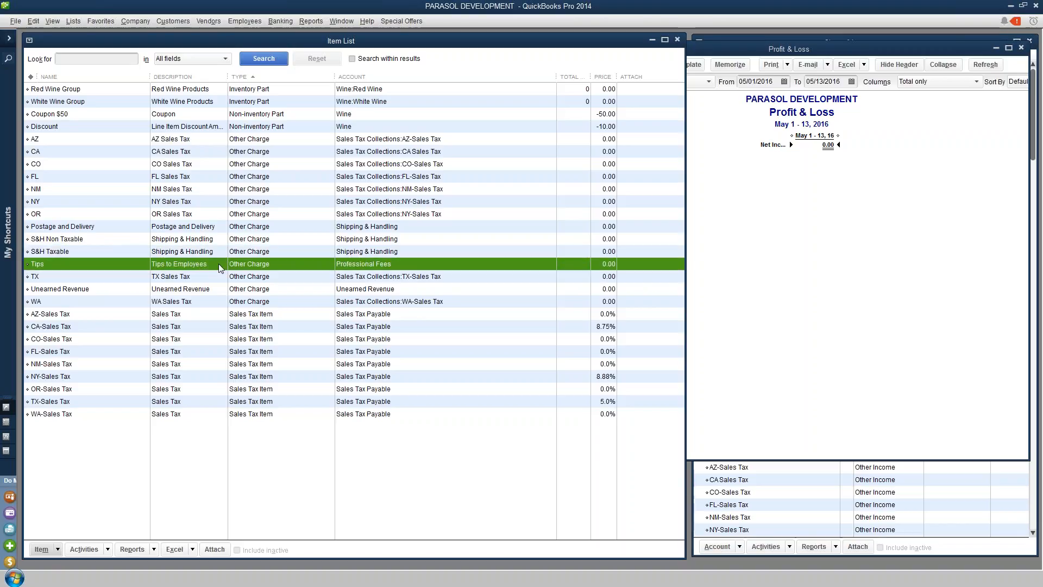
pyautogui.click(197, 289)
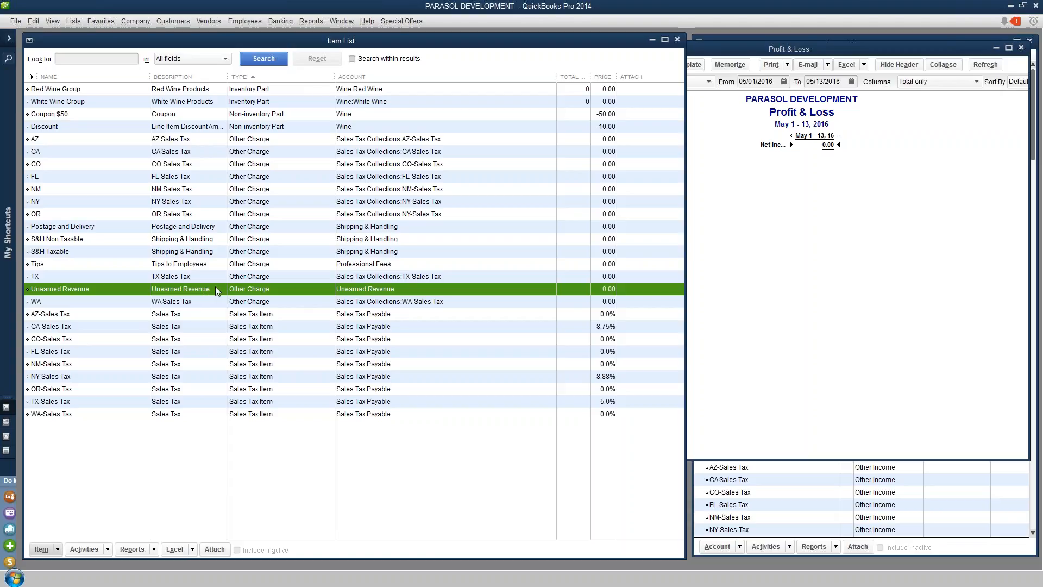
# Inspect the Unearned Revenue item's settings and close its edit dialog without changes
pyautogui.doubleClick(207, 288)
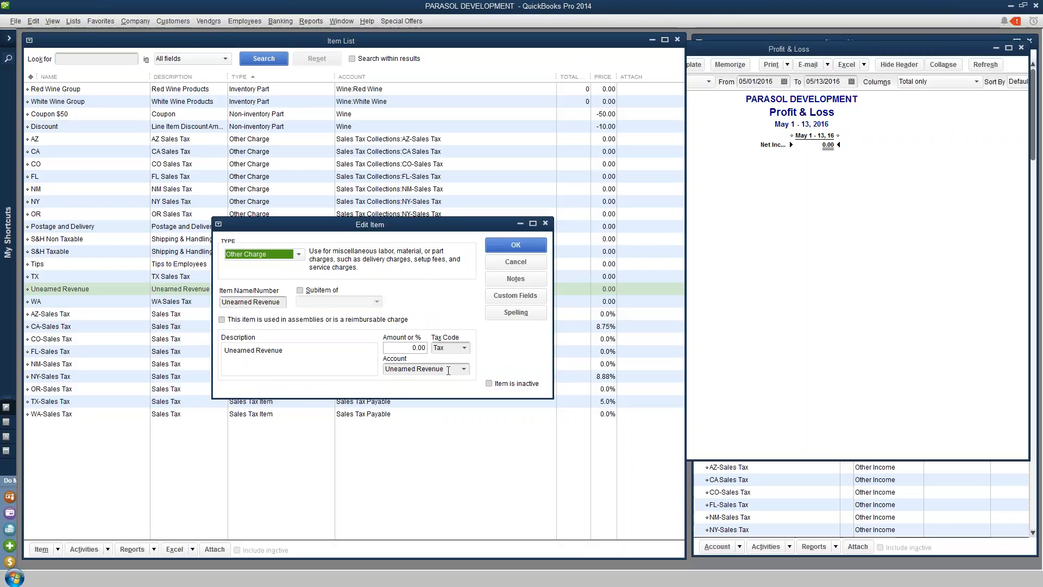
pyautogui.click(516, 261)
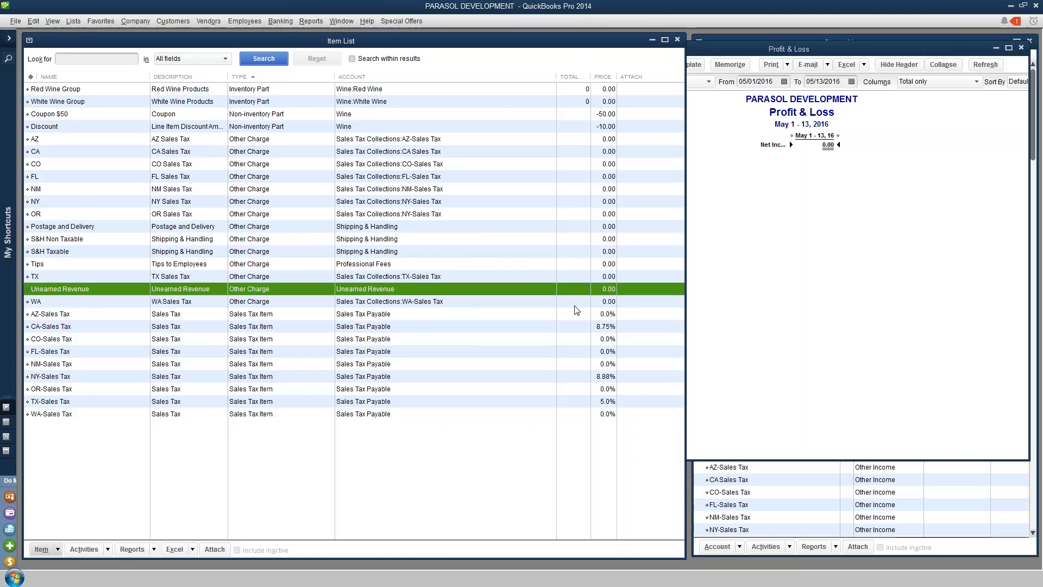
# Compare the Unearned Revenue account in the Chart of Accounts with the item list entries
pyautogui.click(920, 552)
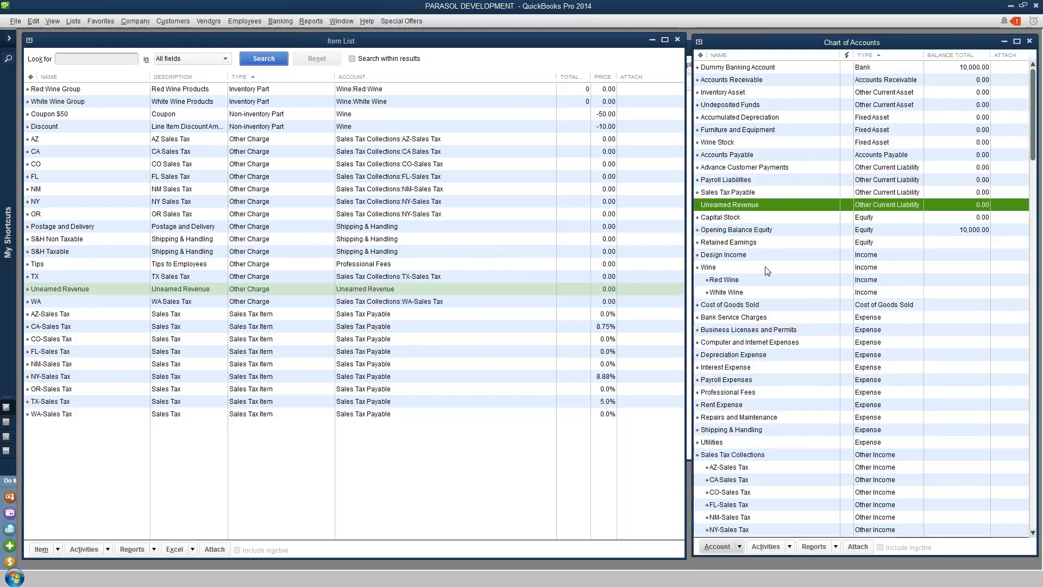
pyautogui.press('Down')
pyautogui.click(731, 206)
pyautogui.click(184, 242)
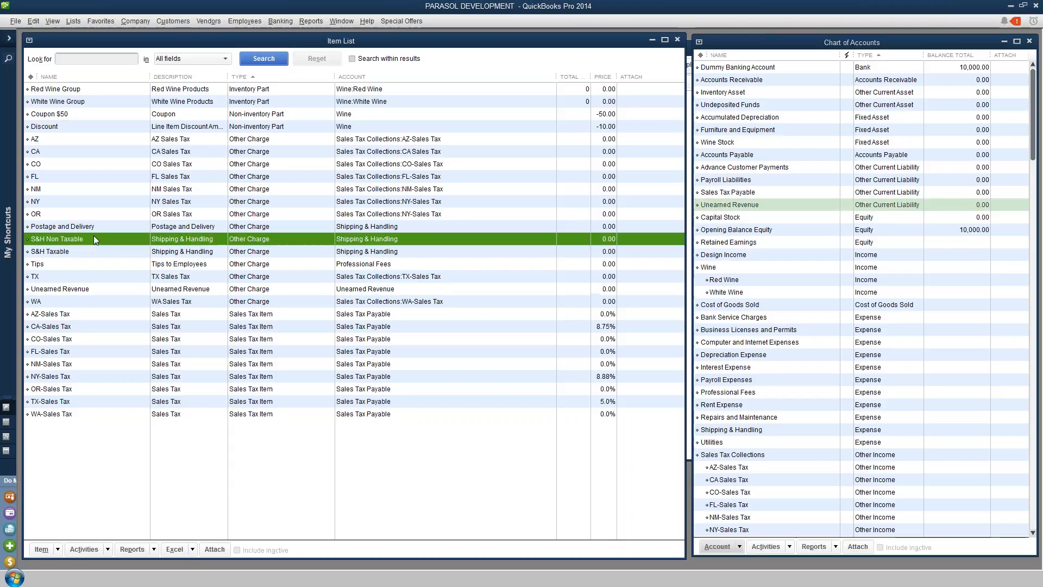
# Inspect the S&H Non Taxable item's name, description and Shipping & Handling account, closing without changes
pyautogui.doubleClick(209, 238)
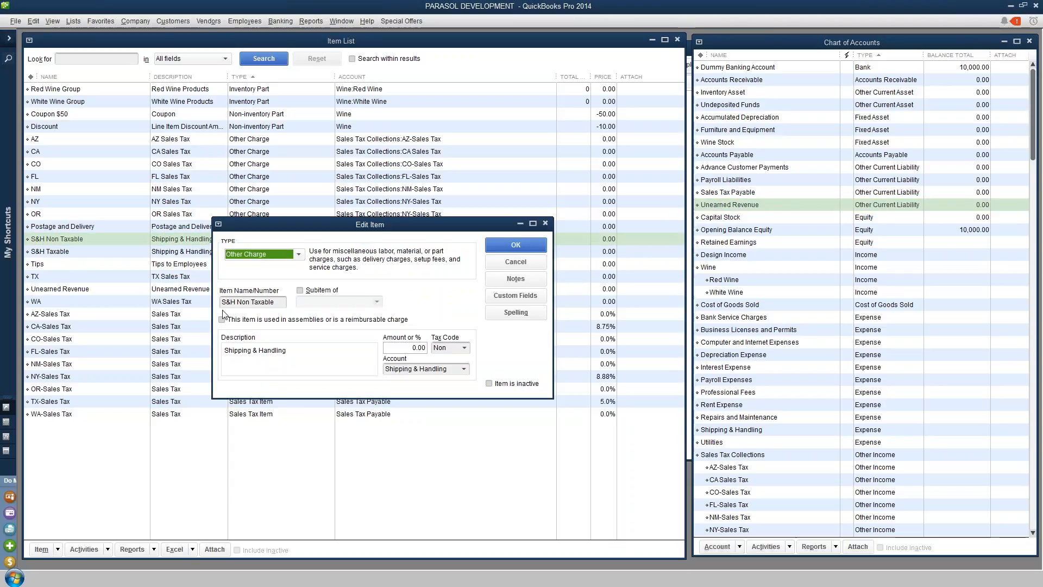
pyautogui.click(274, 304)
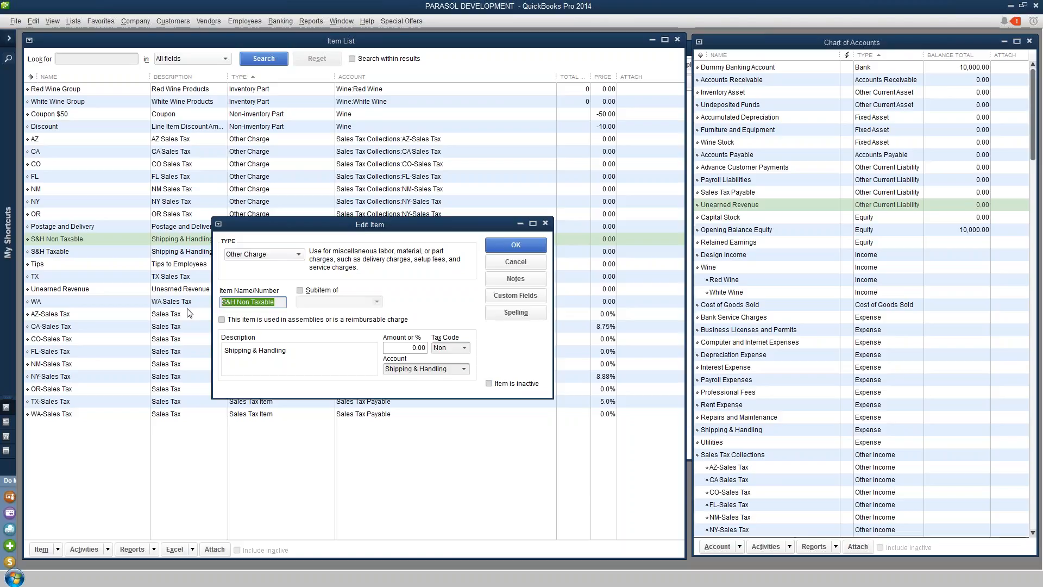
pyautogui.click(285, 353)
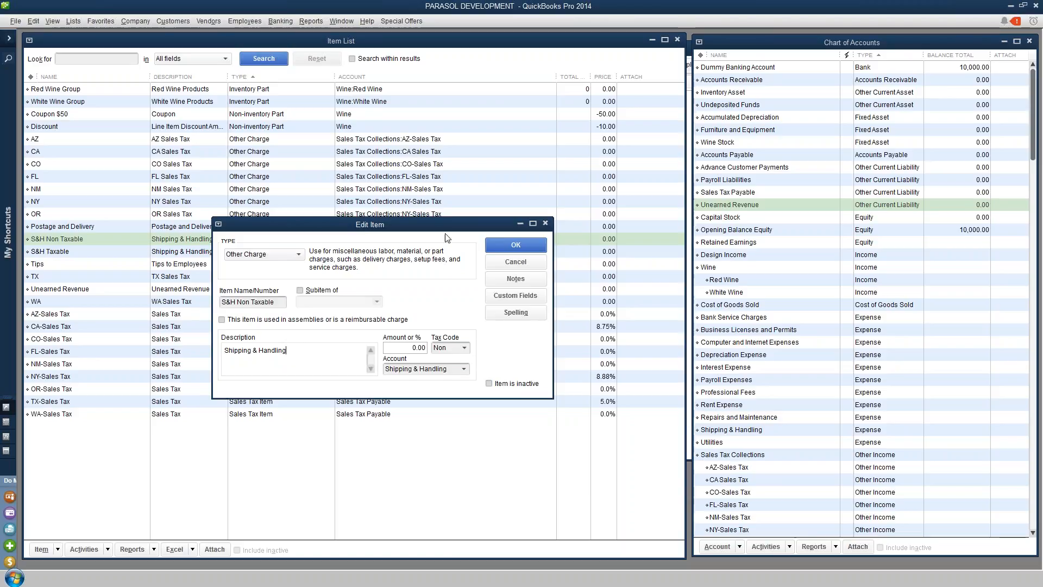
pyautogui.moveTo(441, 231); pyautogui.dragTo(551, 276)
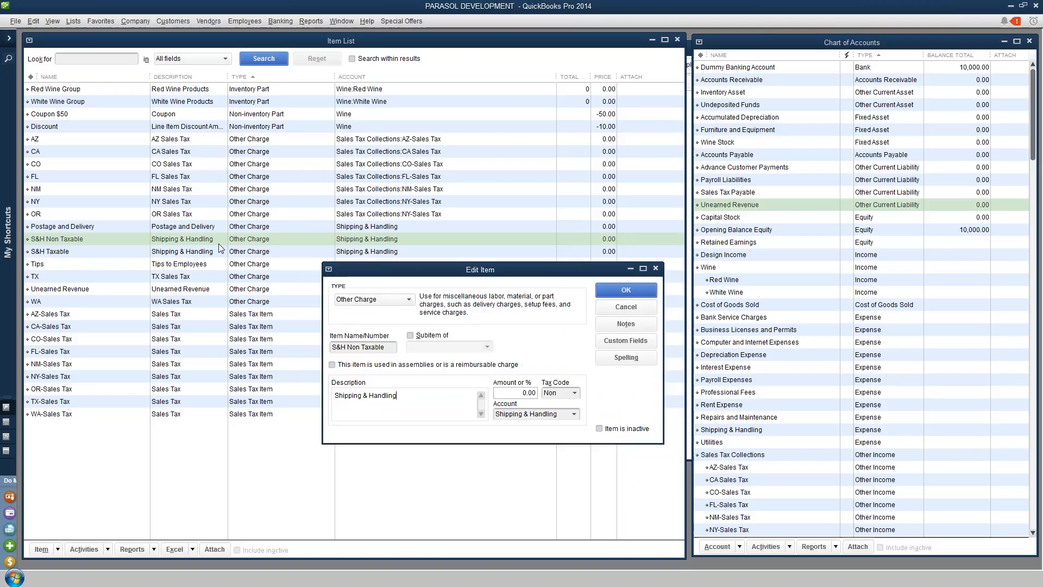
pyautogui.click(568, 414)
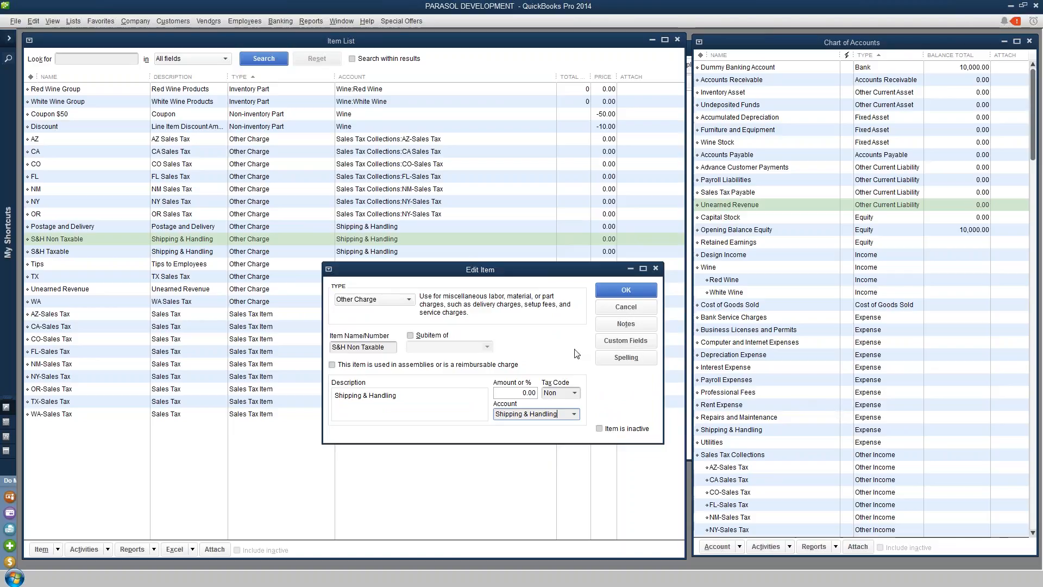
pyautogui.click(753, 433)
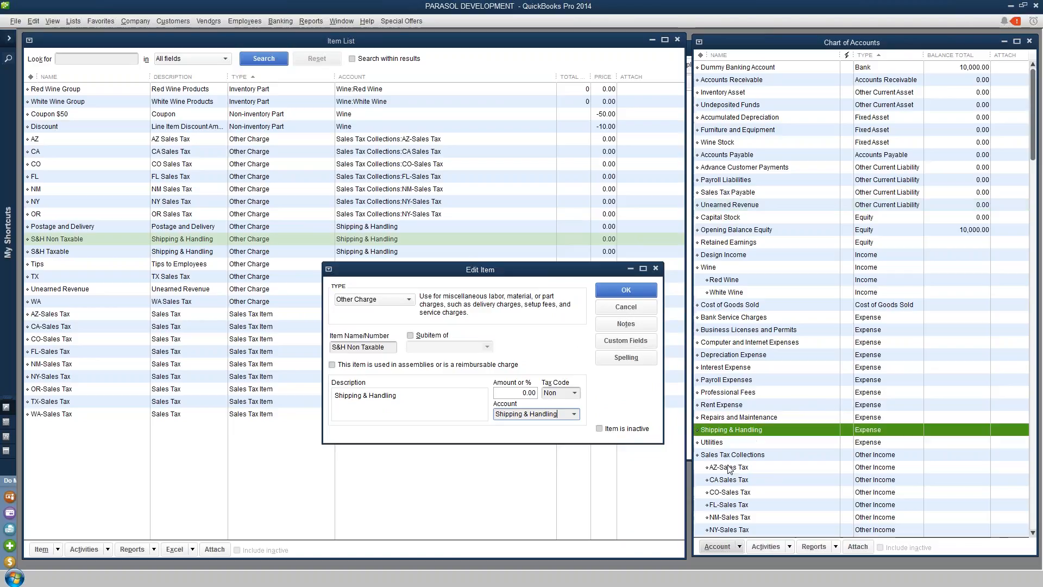
pyautogui.click(626, 307)
# Inspect the S&H Taxable and Tips items' tax codes and accounts, closing each without changes
pyautogui.doubleClick(93, 252)
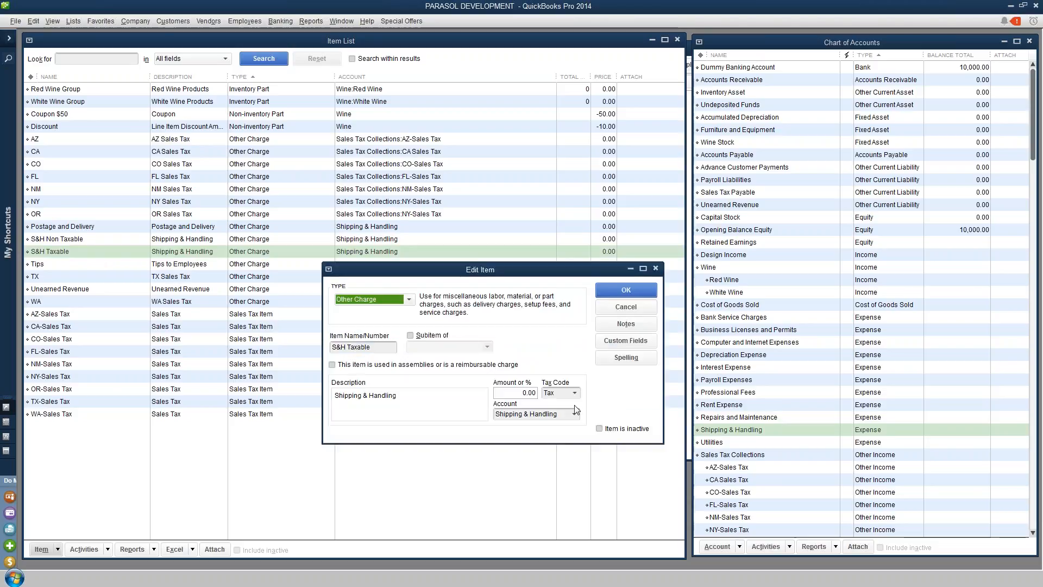
pyautogui.click(558, 401)
pyautogui.click(560, 402)
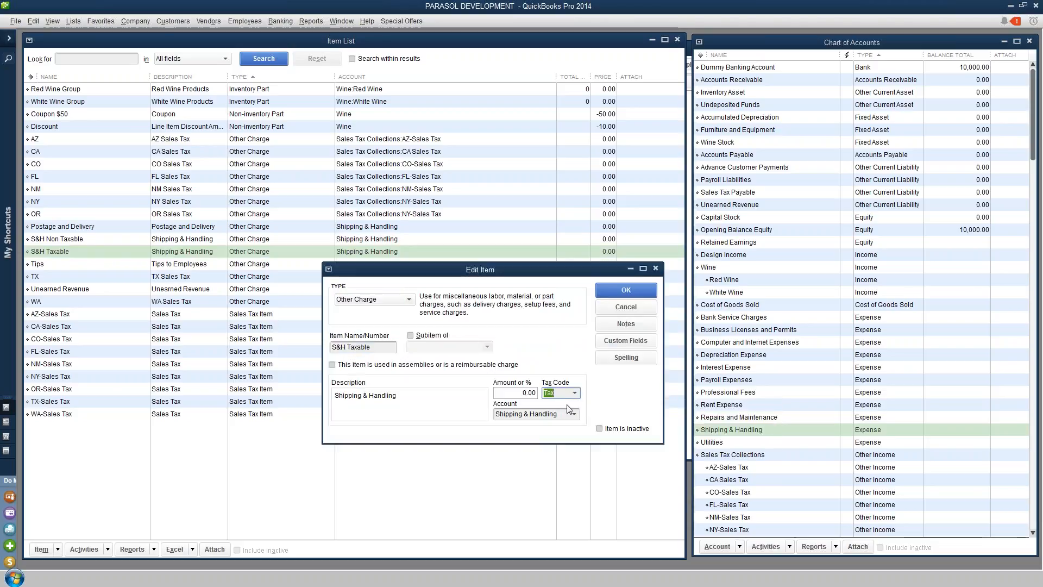
pyautogui.click(631, 309)
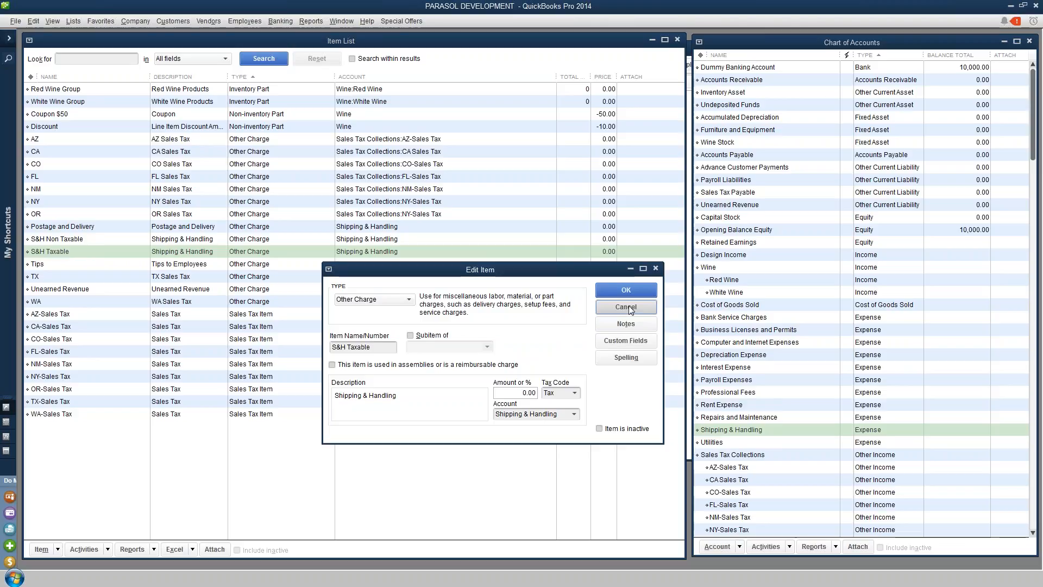
pyautogui.doubleClick(201, 266)
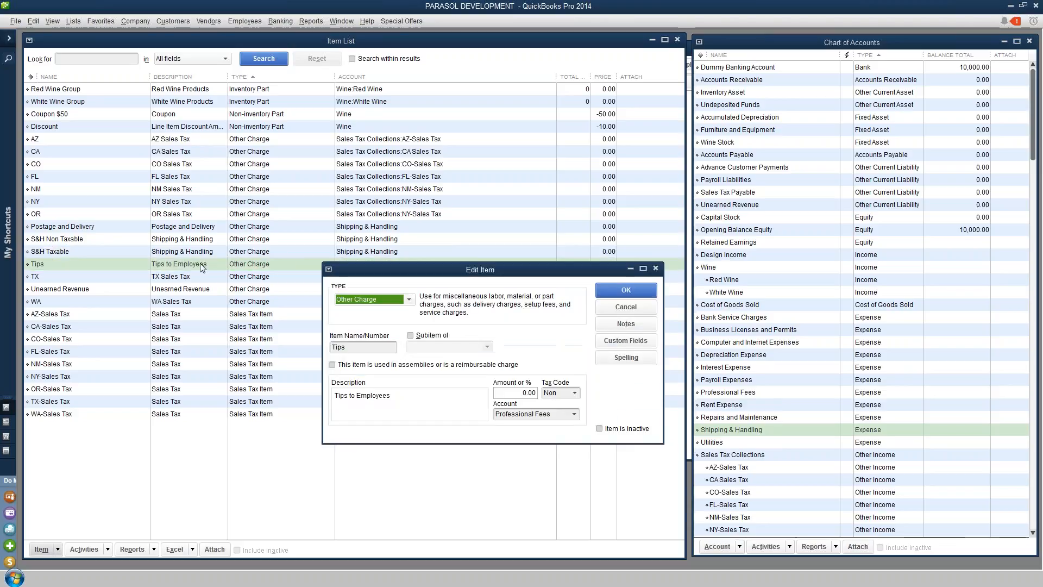
pyautogui.click(636, 307)
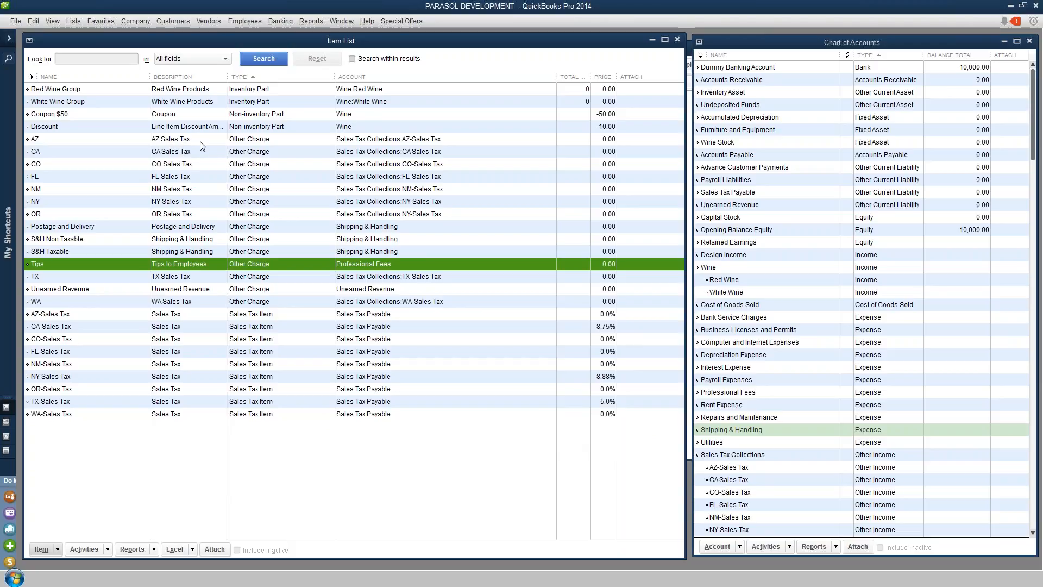
# Open the AZ sales tax charge item to review its settings
pyautogui.click(256, 142)
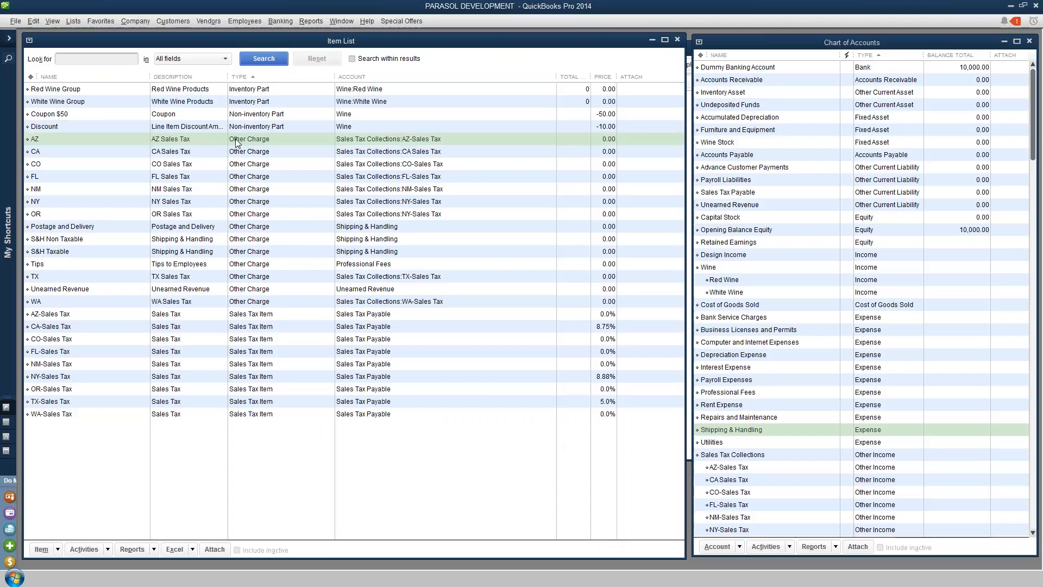
pyautogui.doubleClick(238, 142)
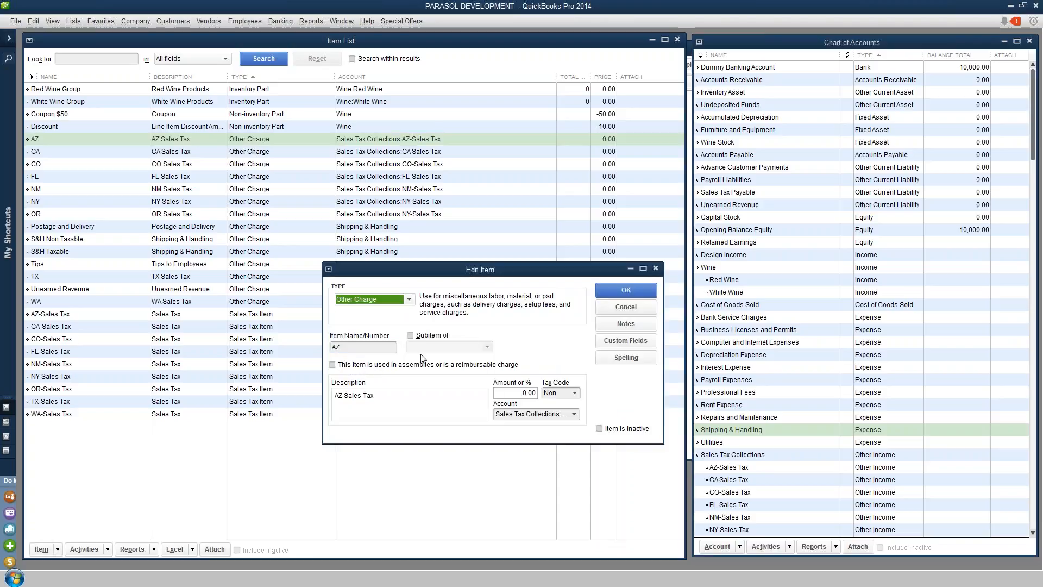
# Inspect the AZ charge item's name and its Sales Tax Collections account, closing without changes
pyautogui.click(351, 350)
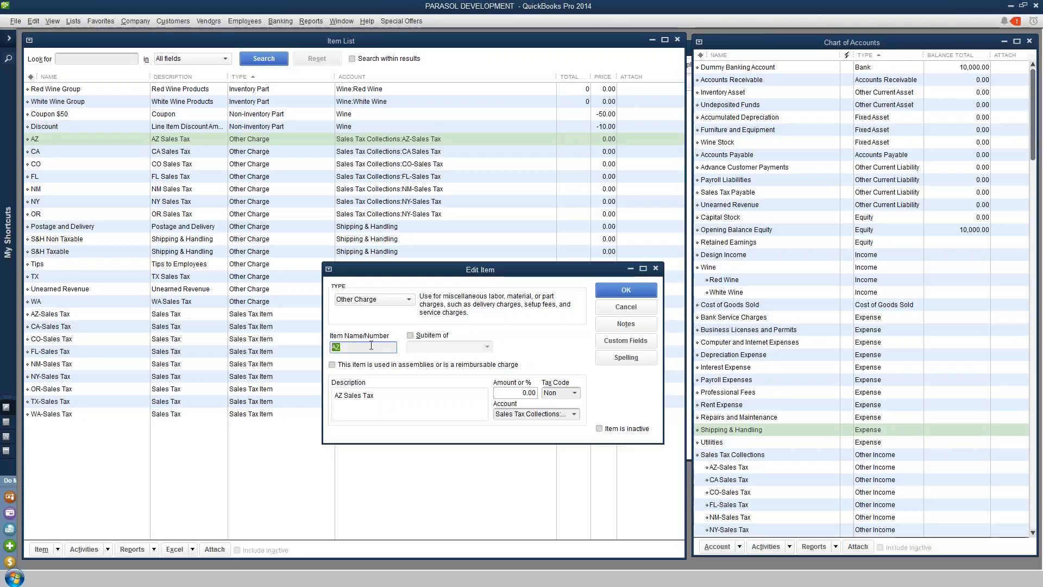
pyautogui.click(574, 416)
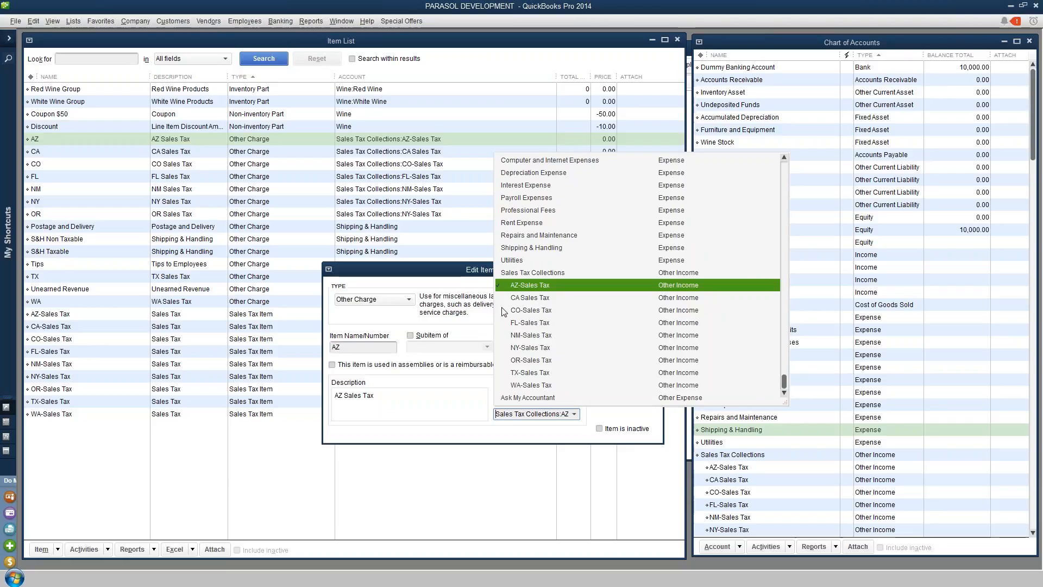
pyautogui.click(442, 406)
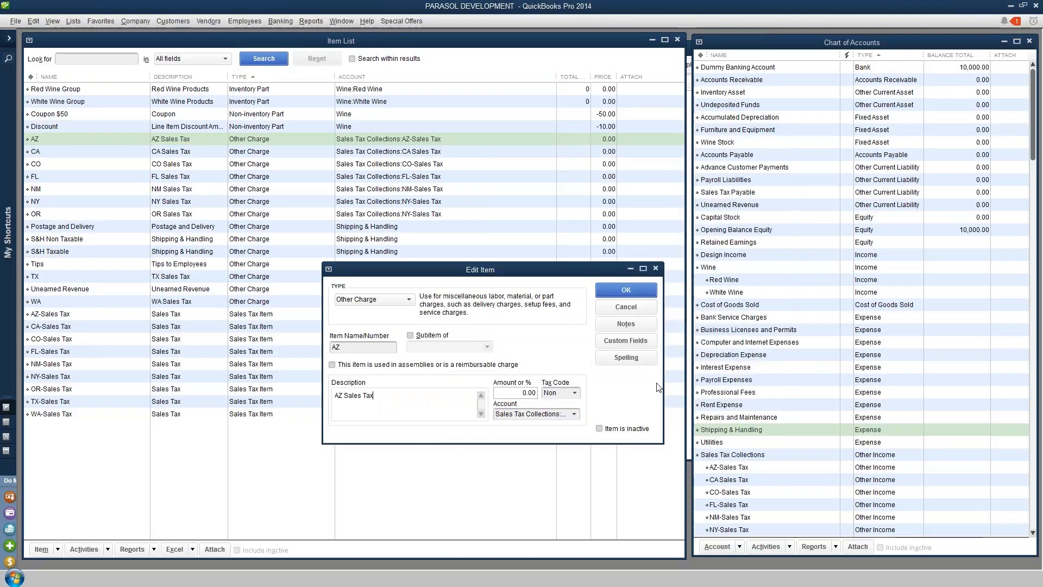
pyautogui.click(632, 289)
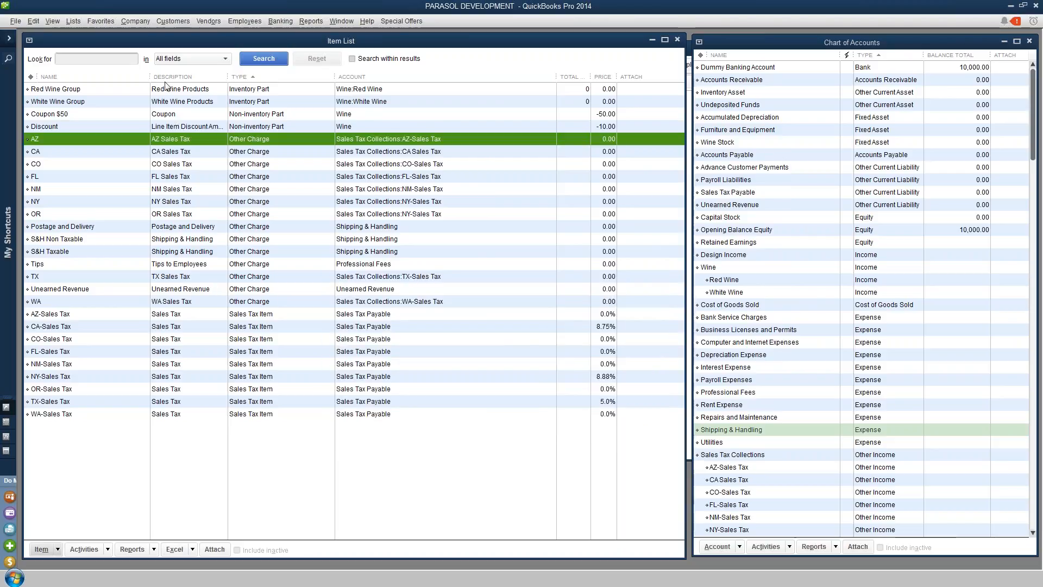
# Review which applications have access to the company file in the Integrated Applications company preferences, closing twice without changes
pyautogui.click(33, 22)
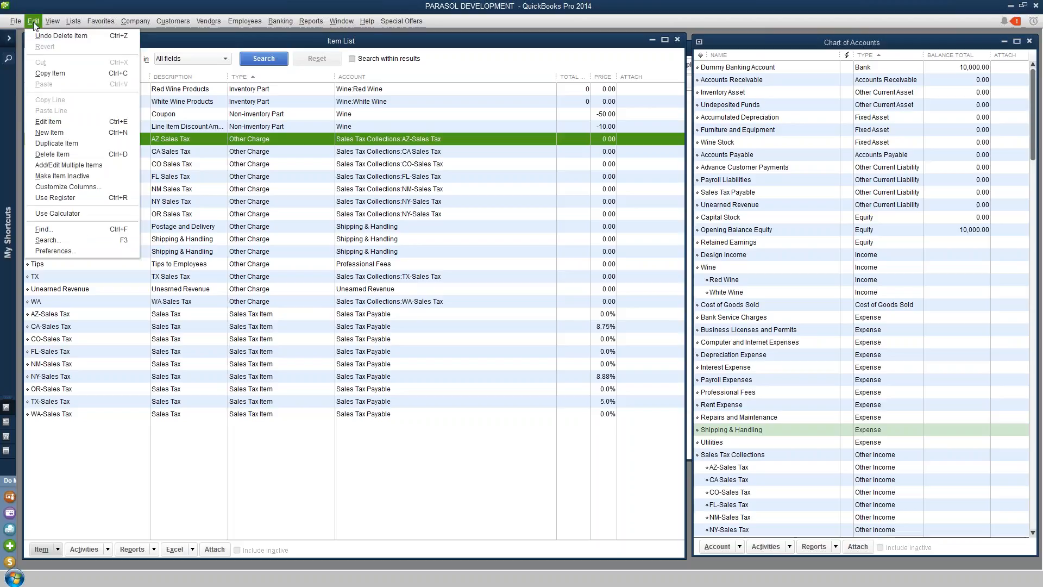
pyautogui.click(65, 250)
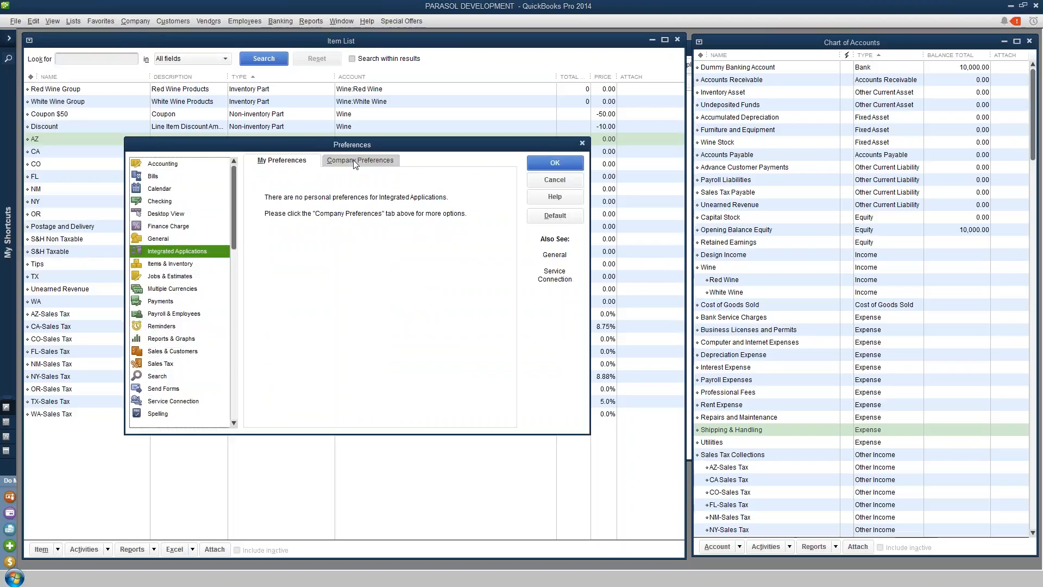
pyautogui.click(353, 160)
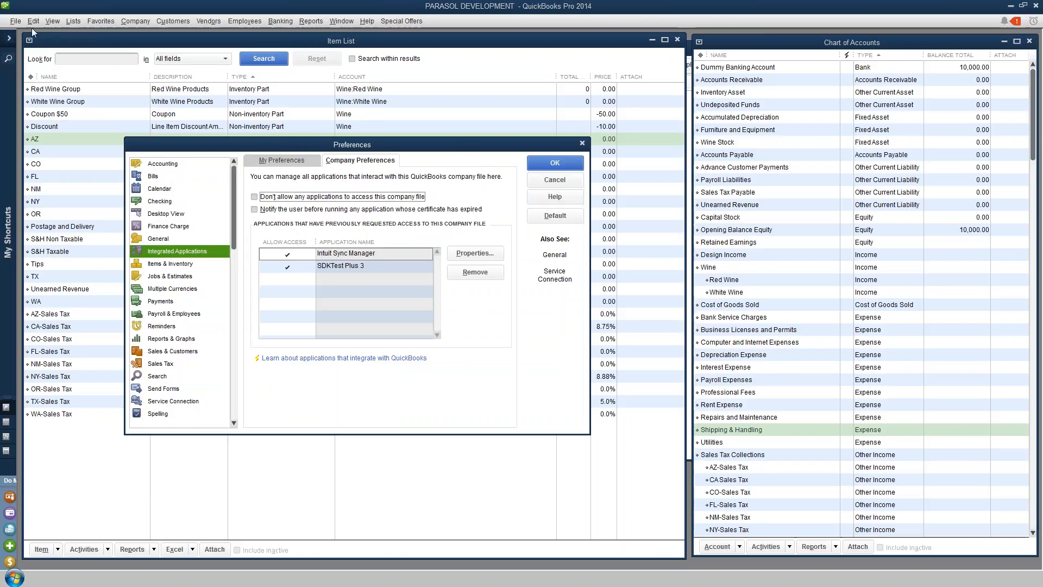
pyautogui.click(561, 186)
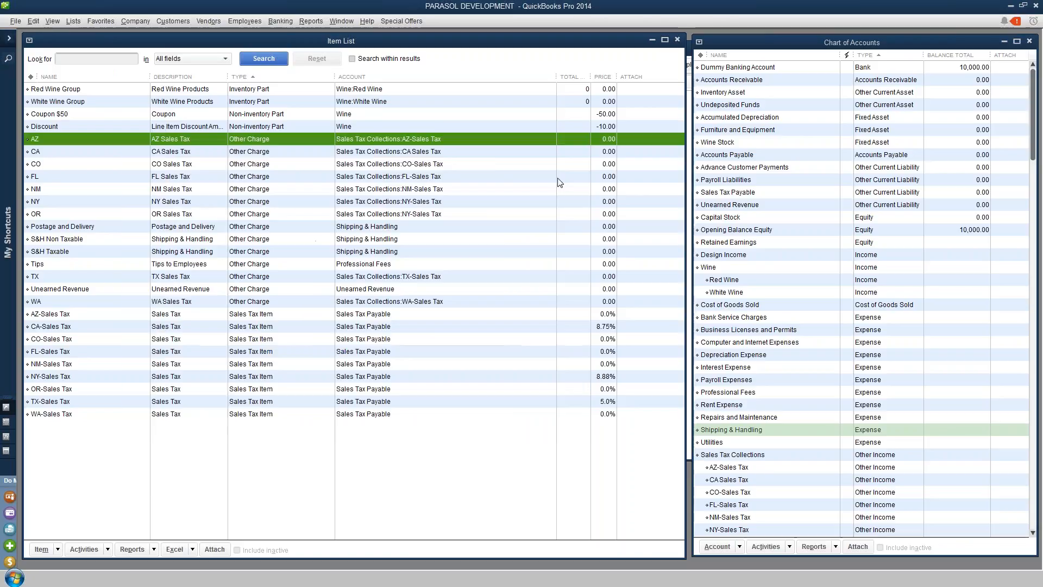
pyautogui.click(31, 22)
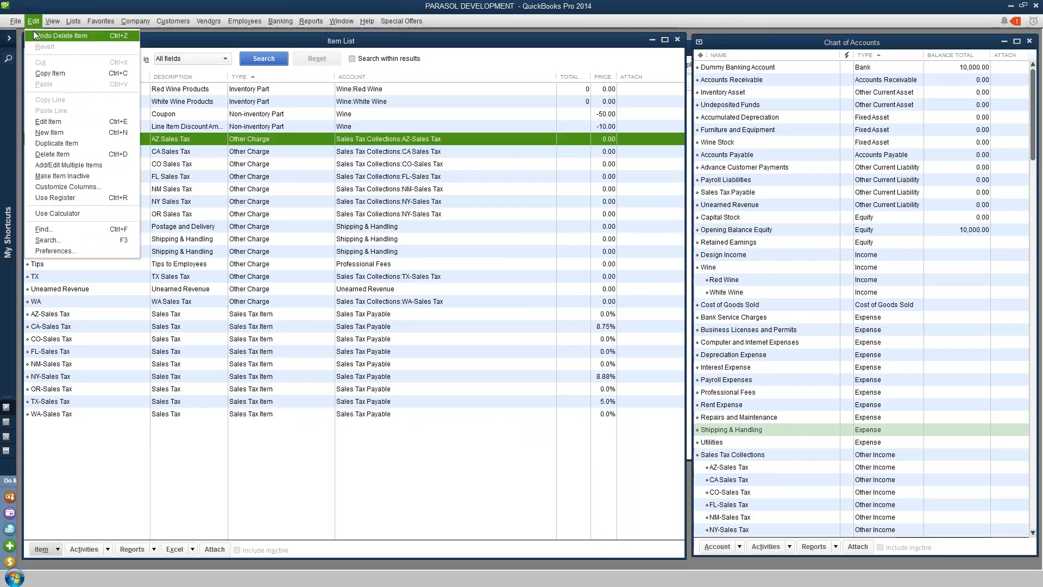
pyautogui.click(62, 252)
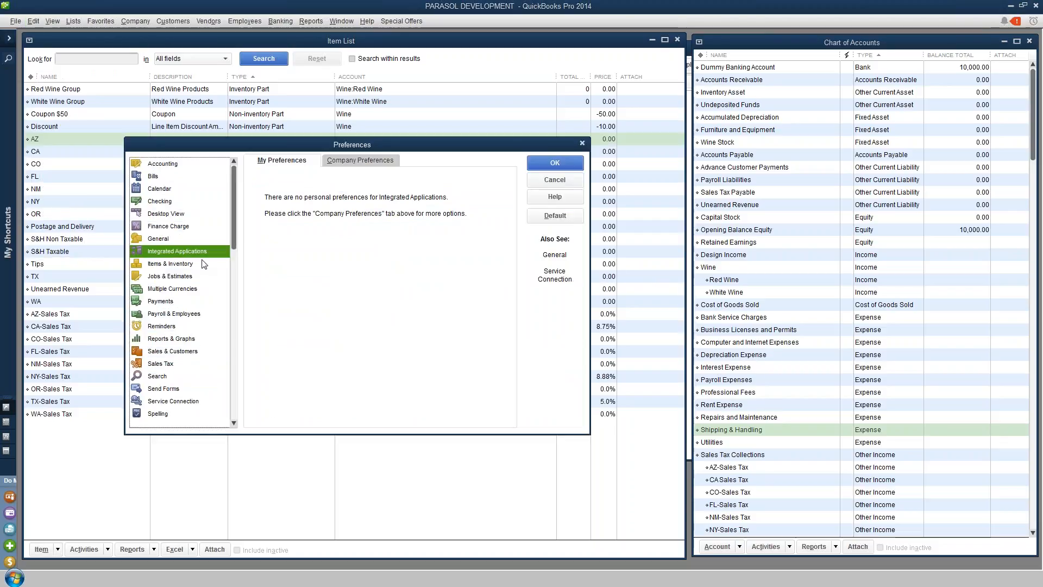
pyautogui.click(366, 163)
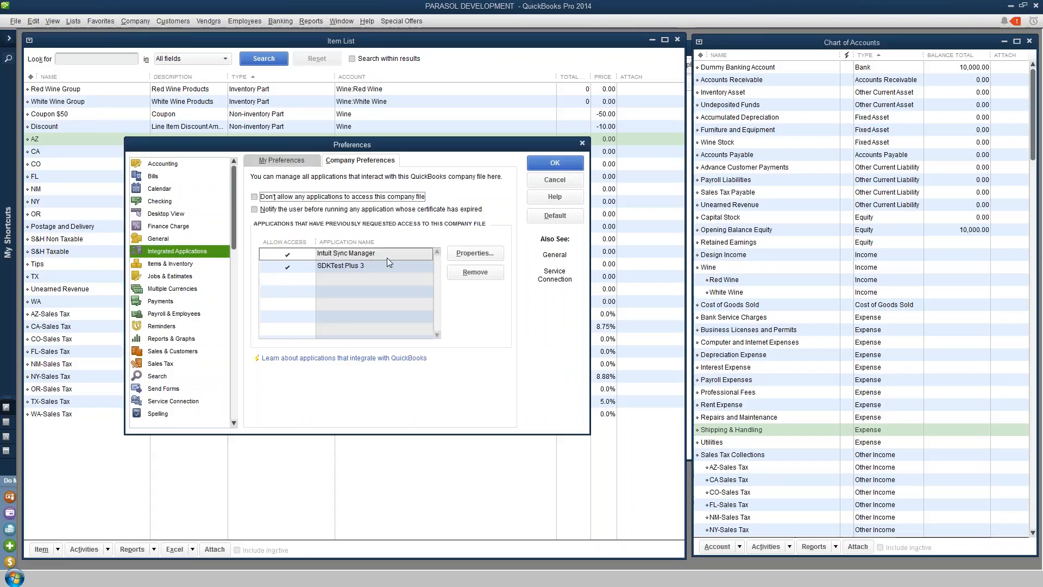
pyautogui.click(572, 181)
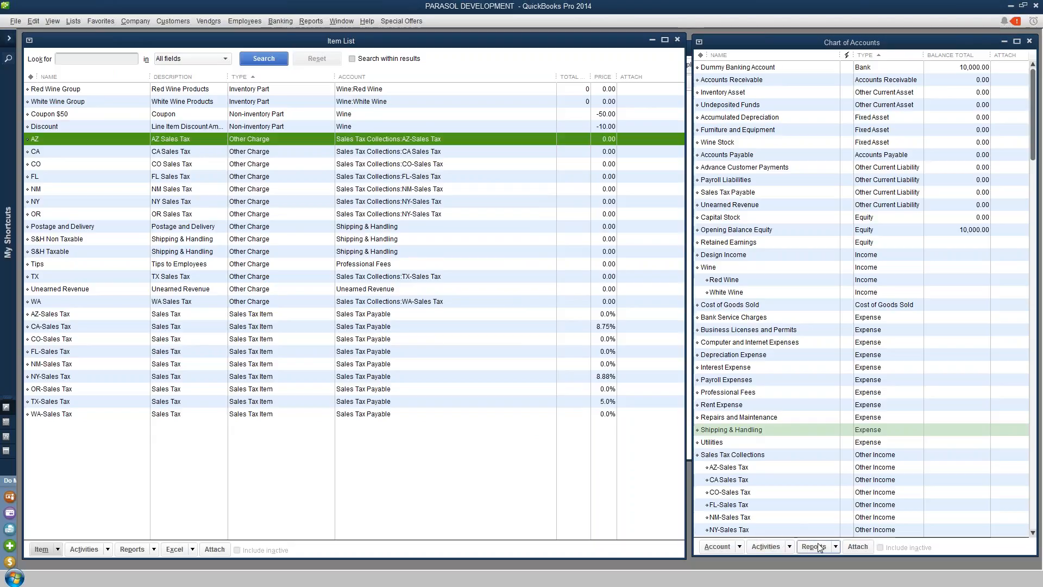
# Switch to the winery management app and open its Accounting Interface Setup for QuickBooks
pyautogui.hotkey('alt', 'Tab')
pyautogui.hotkey('alt', 'Tab')
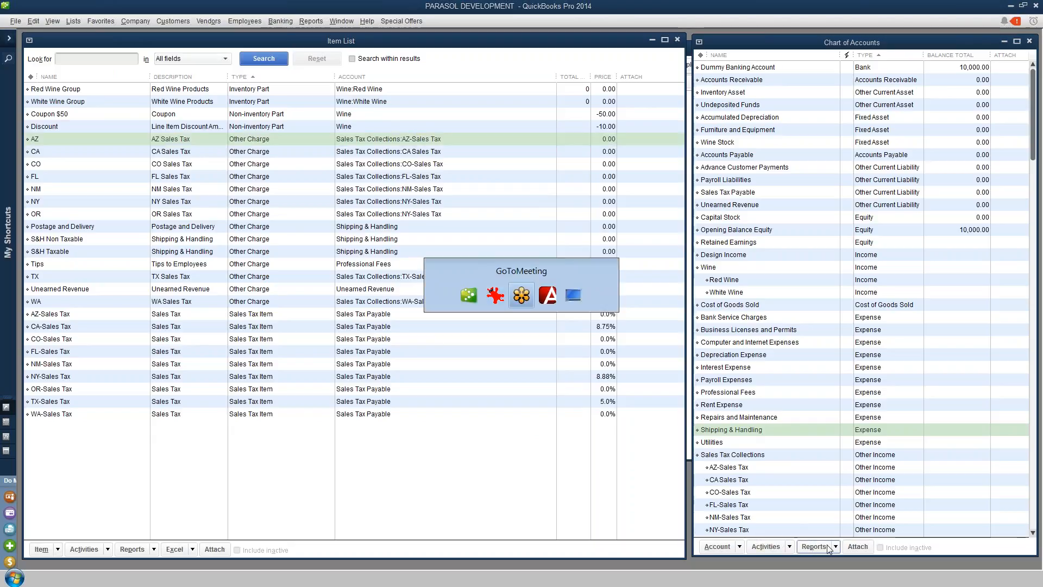
pyautogui.hotkey('alt', 'Tab')
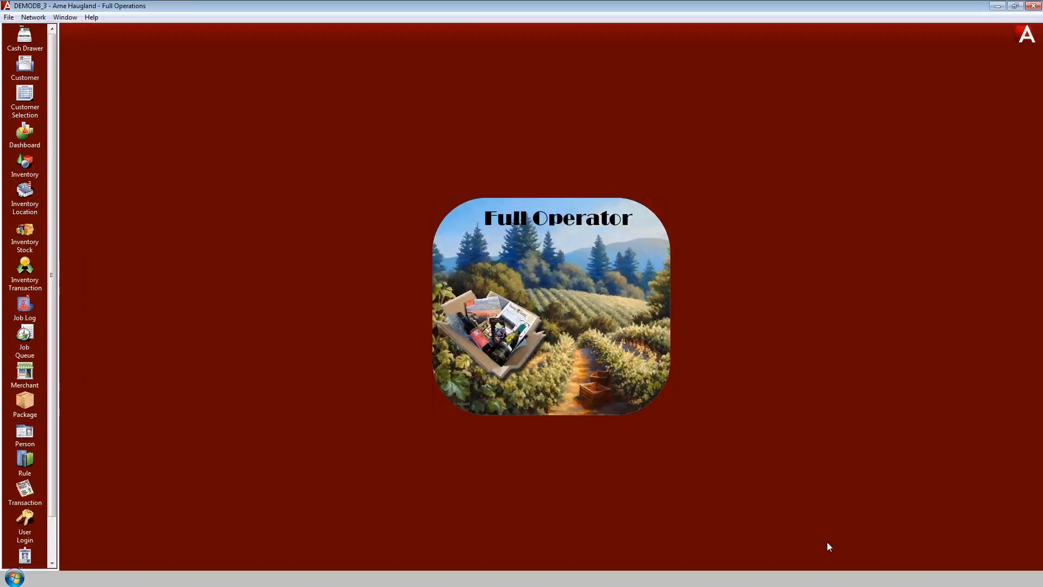
pyautogui.click(33, 17)
pyautogui.moveTo(65, 17)
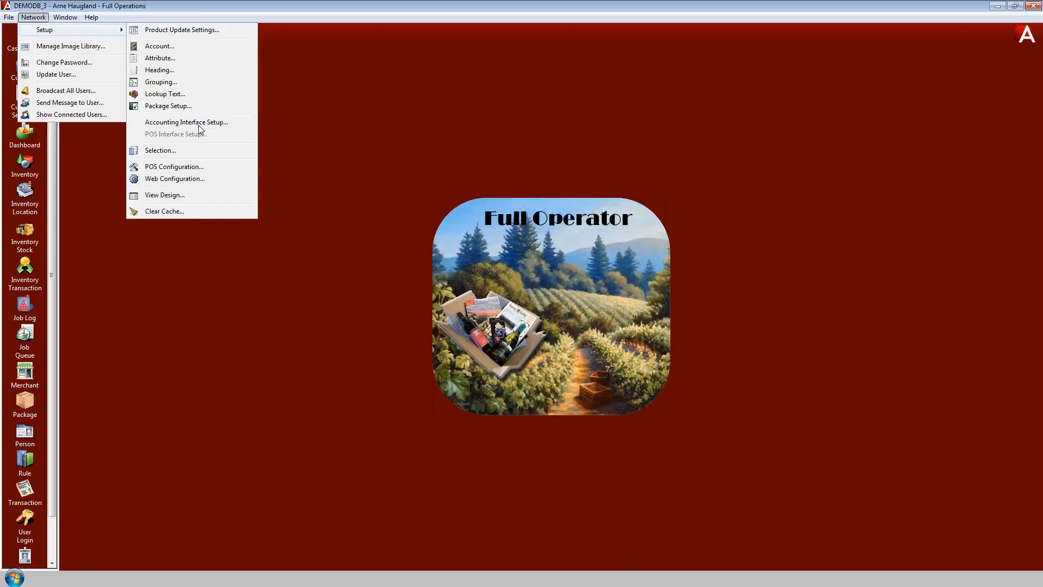
pyautogui.click(205, 124)
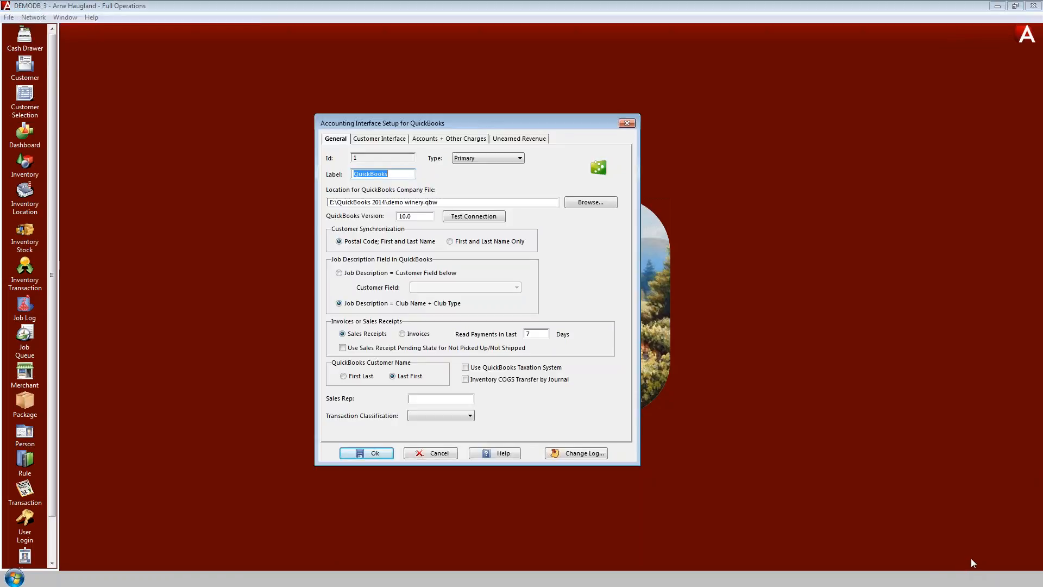
# Browse the QuickBooks 2014 folder to check the Demo Winery.qbw company file, cancelling without changes
pyautogui.moveTo(447, 201); pyautogui.dragTo(328, 201)
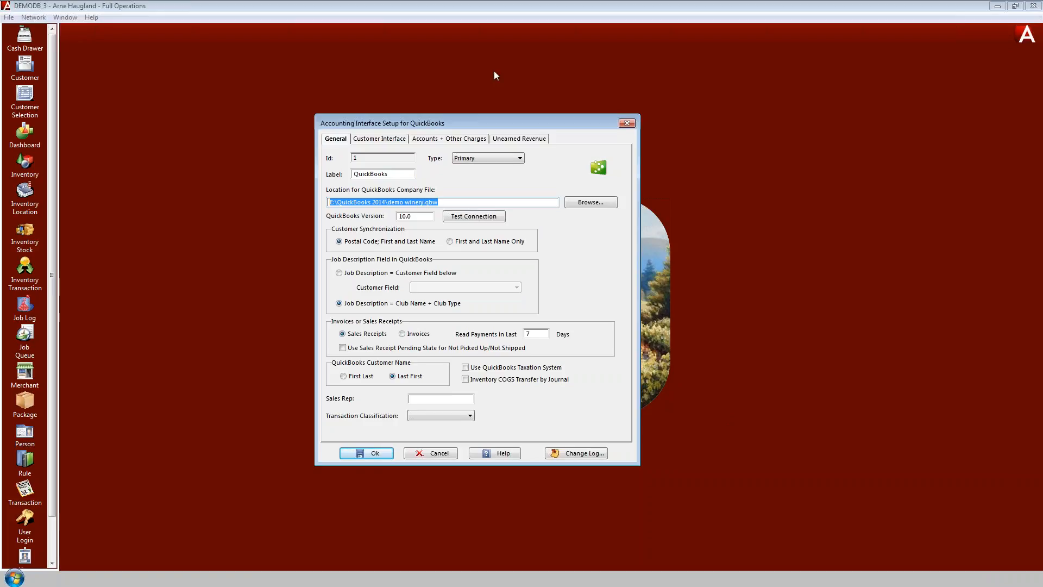
pyautogui.click(592, 202)
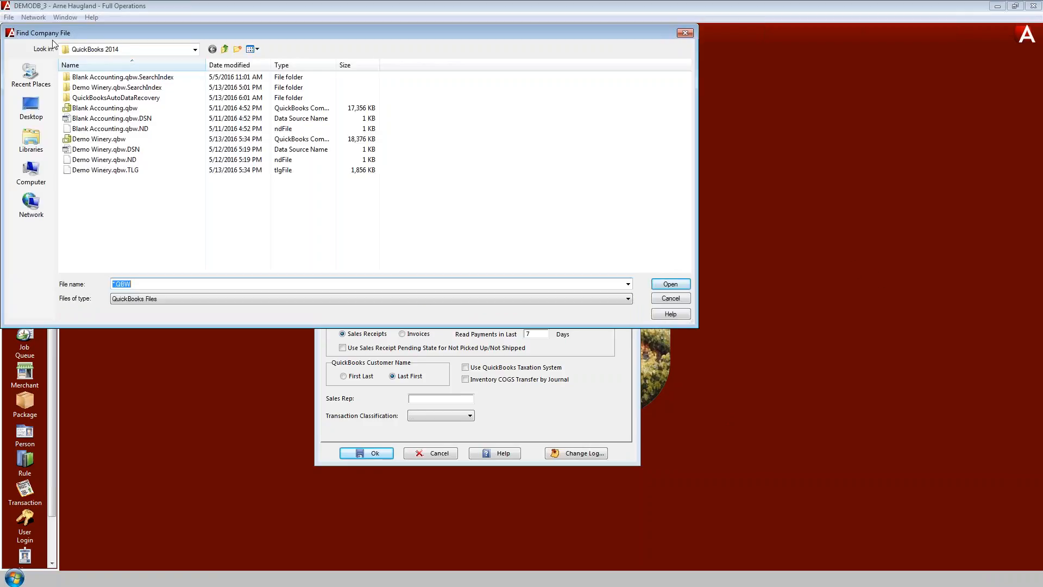
pyautogui.click(113, 140)
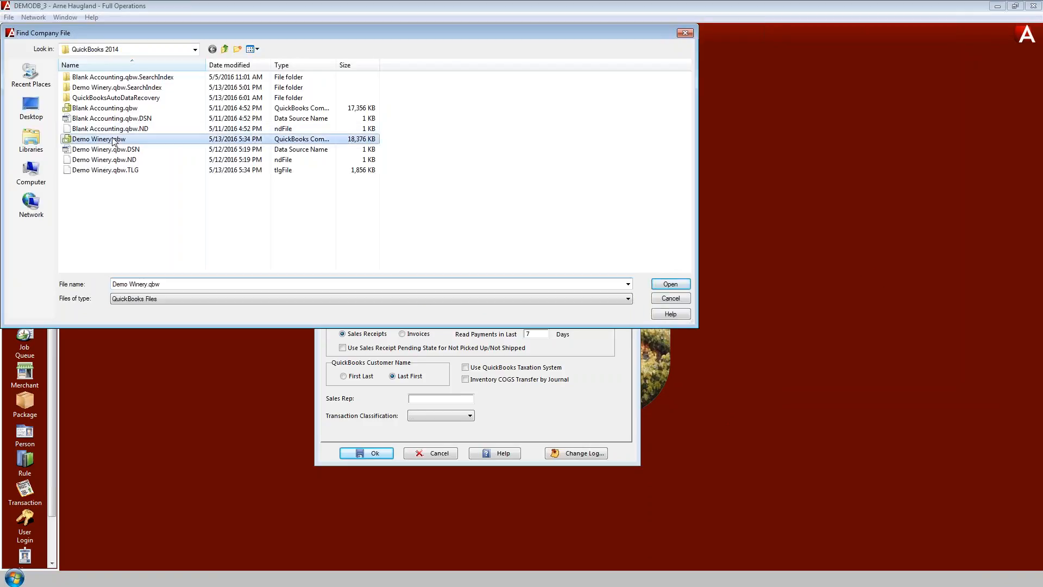
pyautogui.click(668, 299)
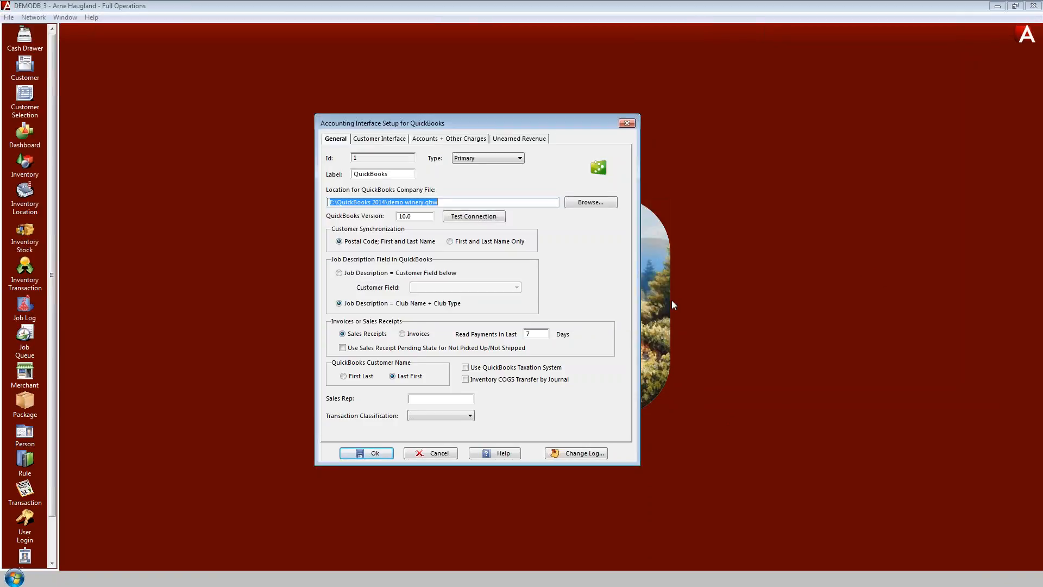
# Test the QuickBooks connection and allow Active Club Solutions access always, even if QuickBooks is not running
pyautogui.click(415, 217)
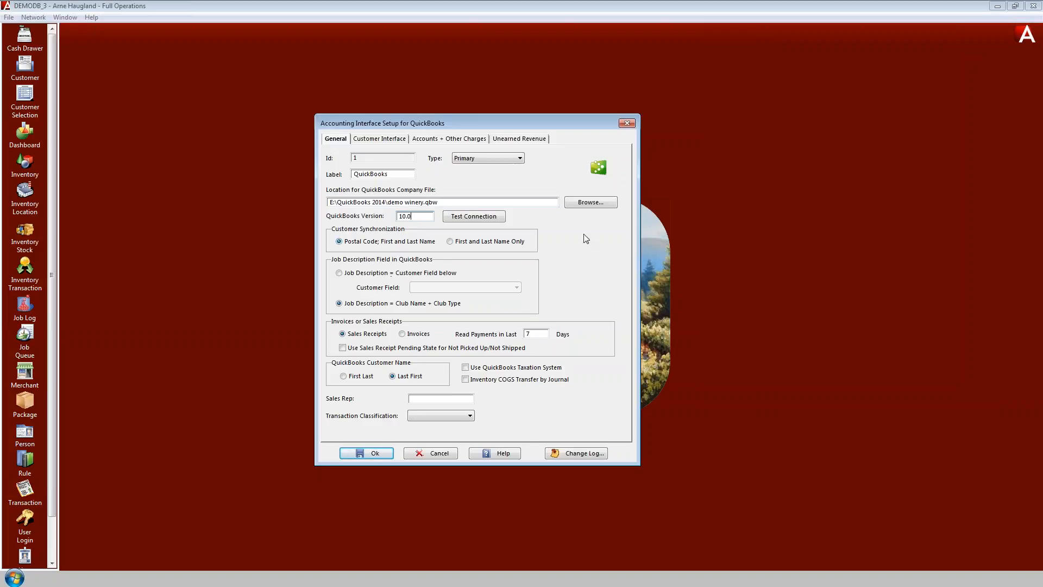
pyautogui.click(477, 217)
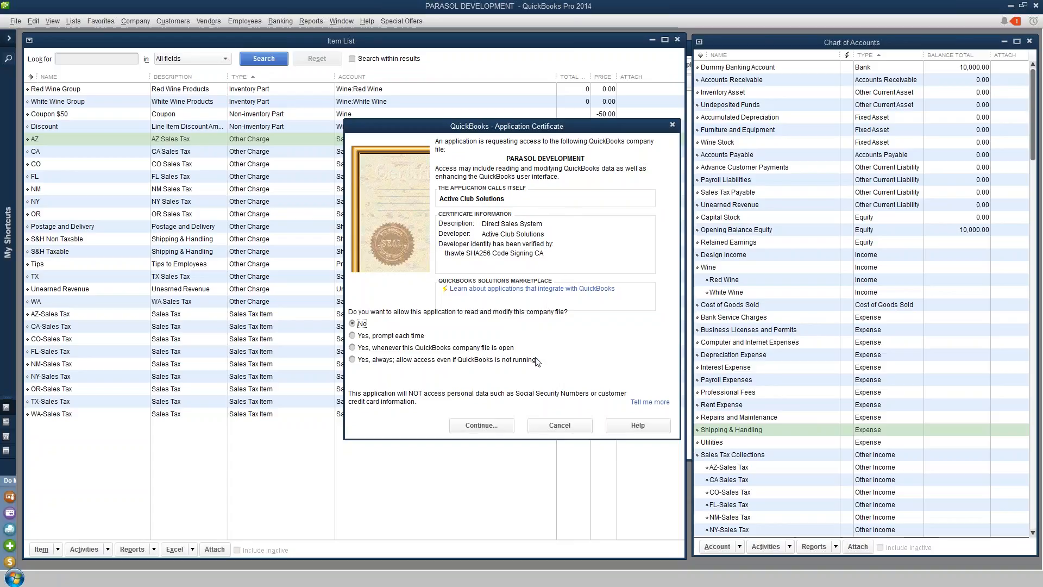
pyautogui.click(353, 359)
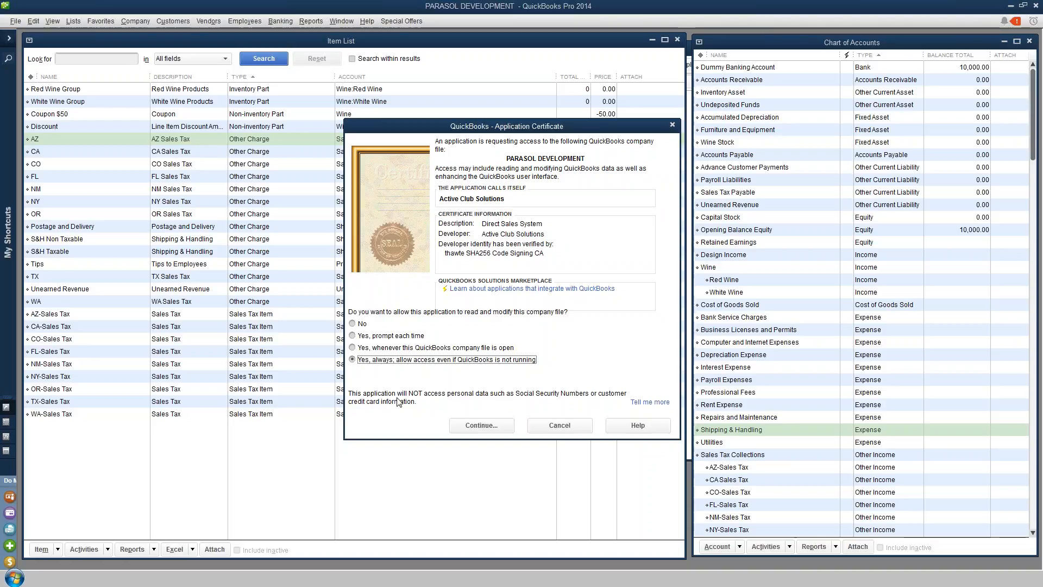
pyautogui.click(489, 433)
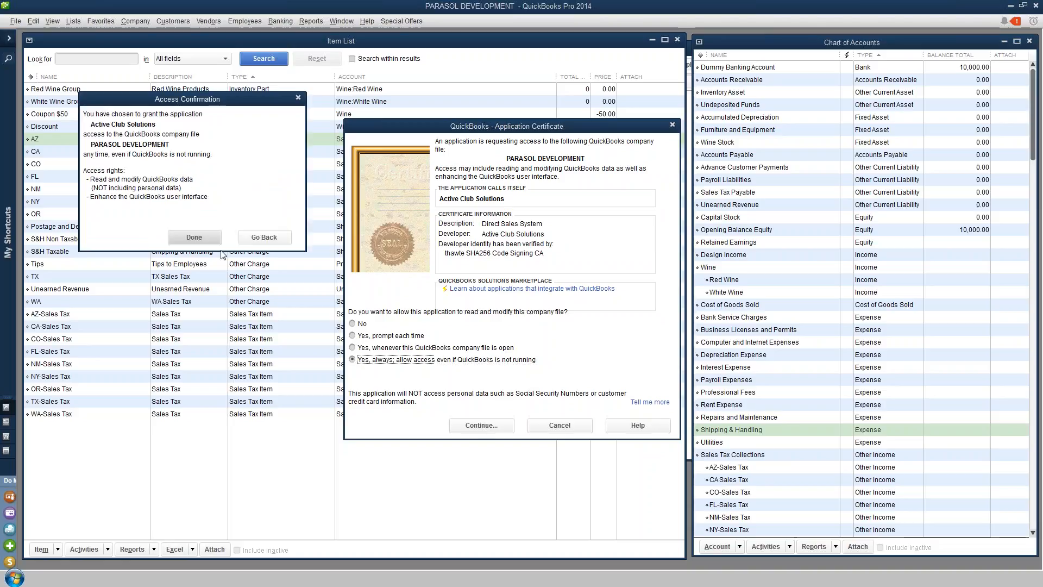
pyautogui.click(194, 236)
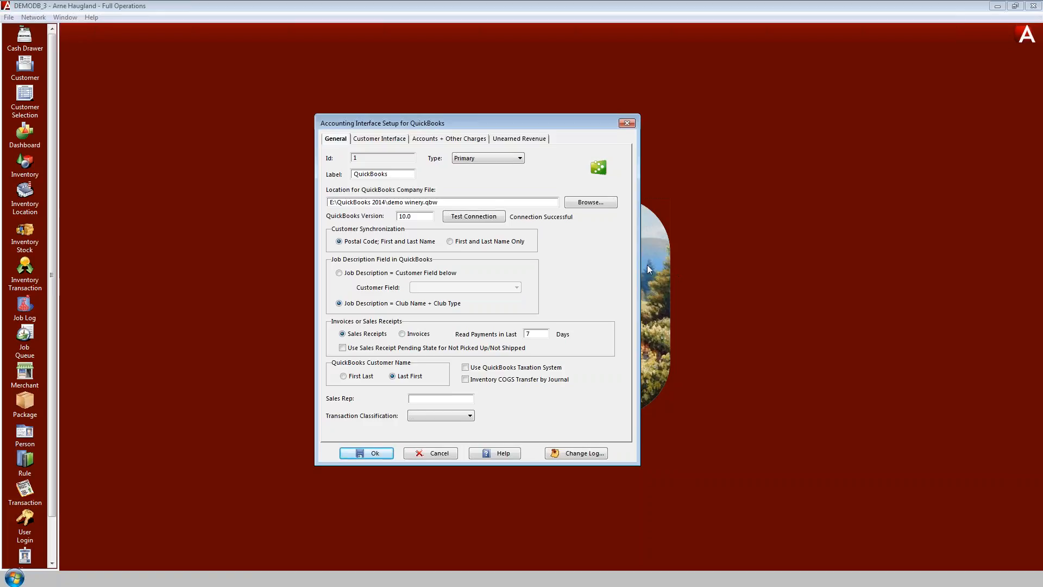
# Review the Active Club Solutions entry in the Integrated Applications company preferences, closing without changes
pyautogui.hotkey('alt', 'Tab')
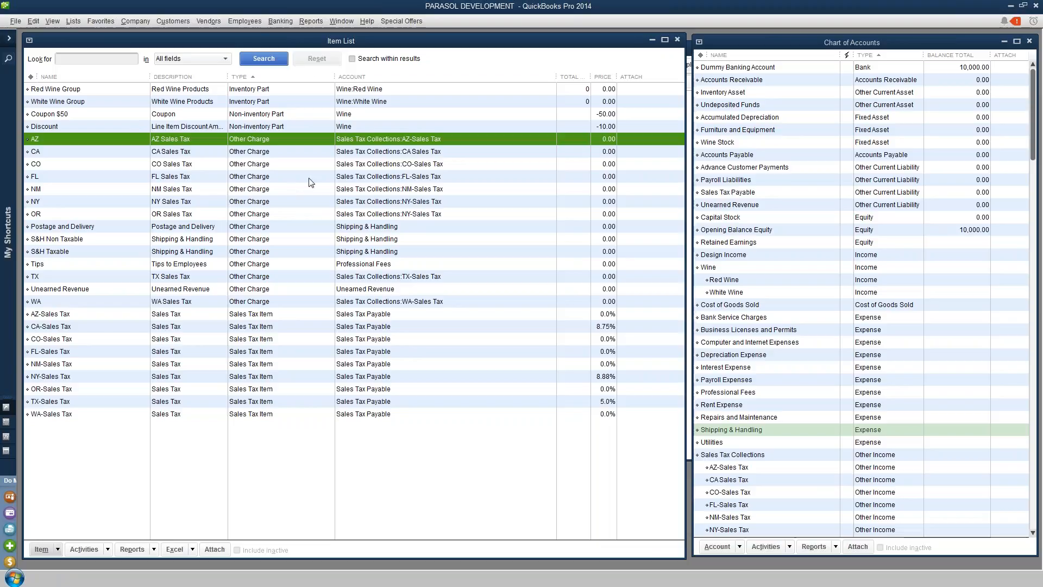
pyautogui.click(33, 21)
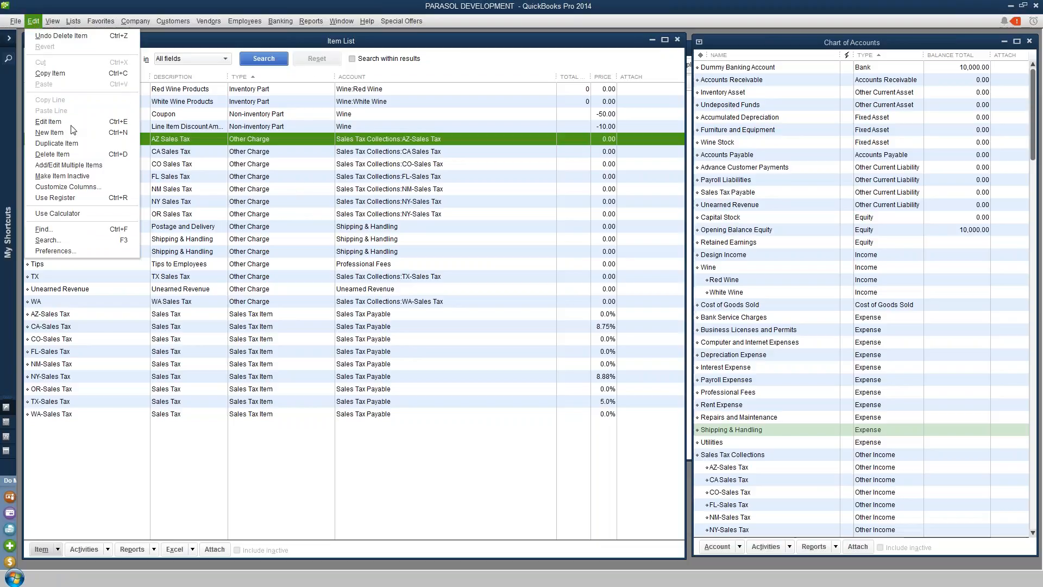
pyautogui.click(65, 251)
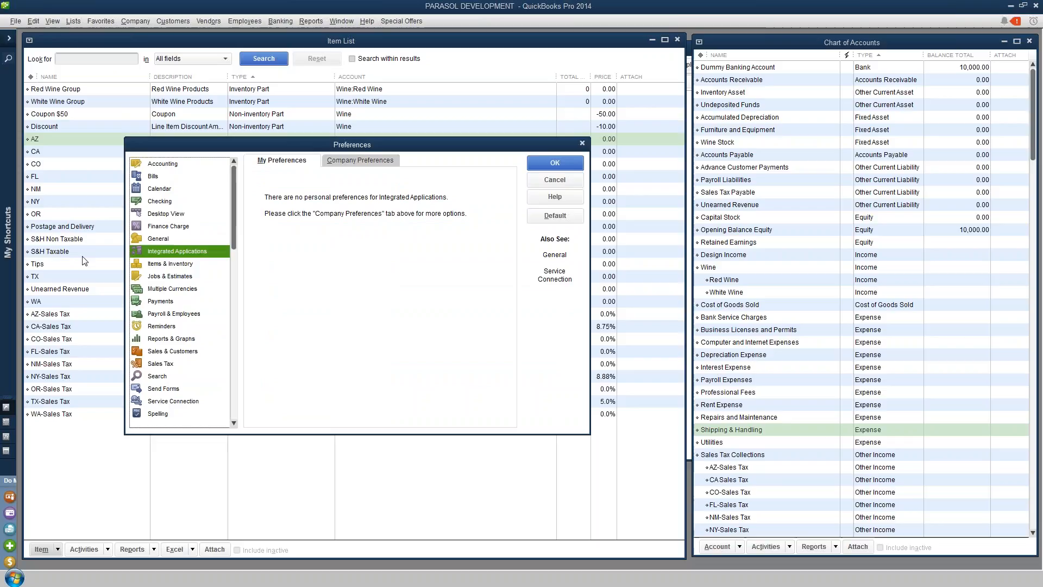
pyautogui.click(364, 159)
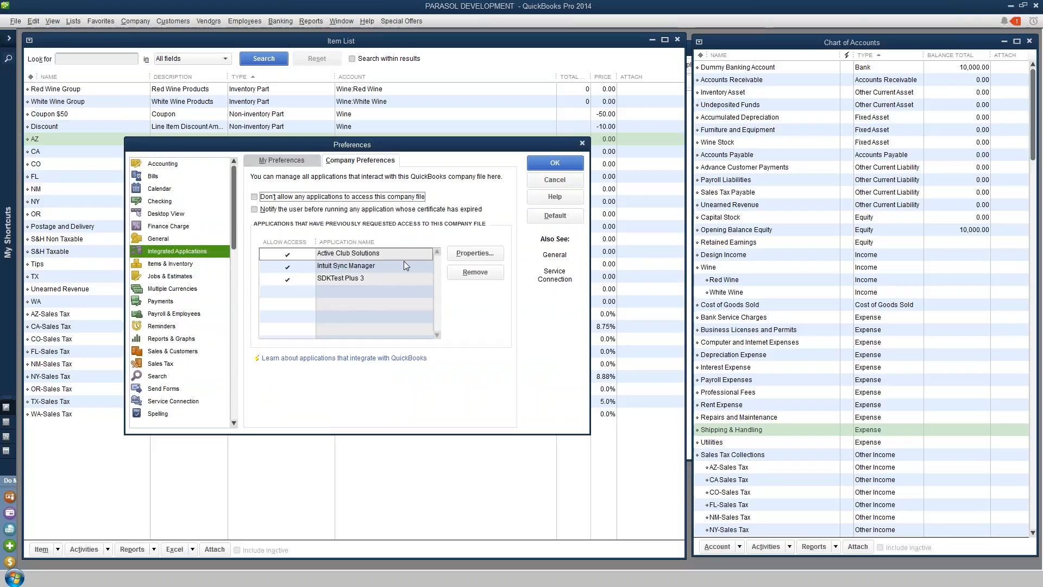
pyautogui.click(389, 253)
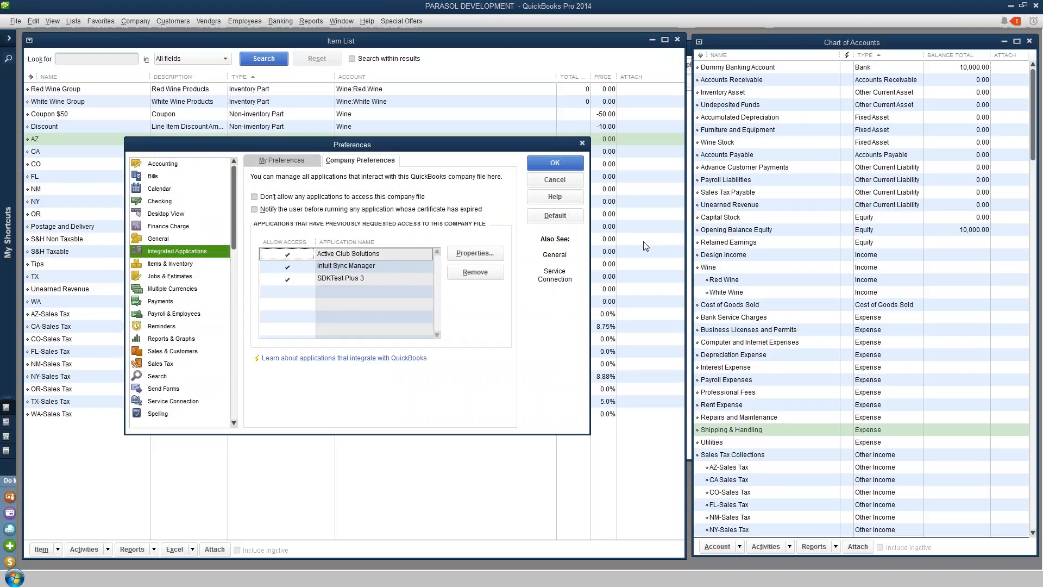
pyautogui.click(564, 181)
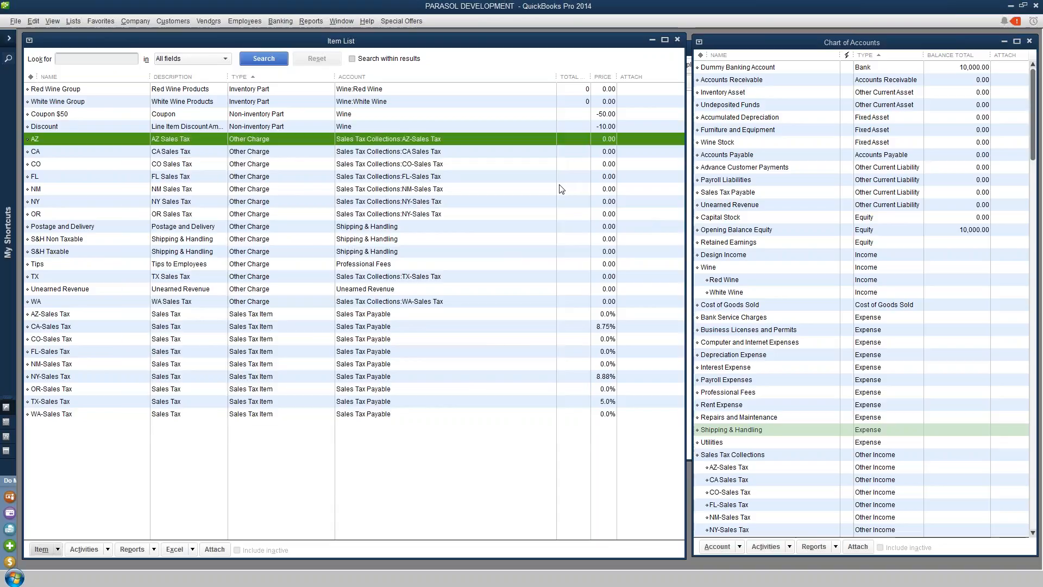
# In the accounting interface setup, switch customer exchange to Use Four or Less Customer records and retrieve the Club, POS, Cart and Other customer Ids
pyautogui.hotkey('alt', 'Tab')
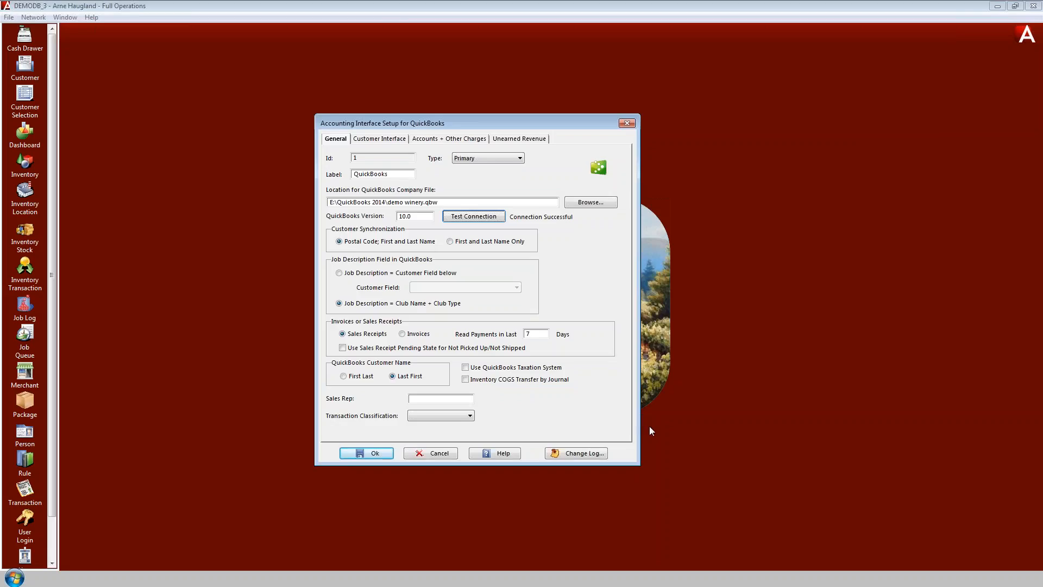
pyautogui.click(379, 139)
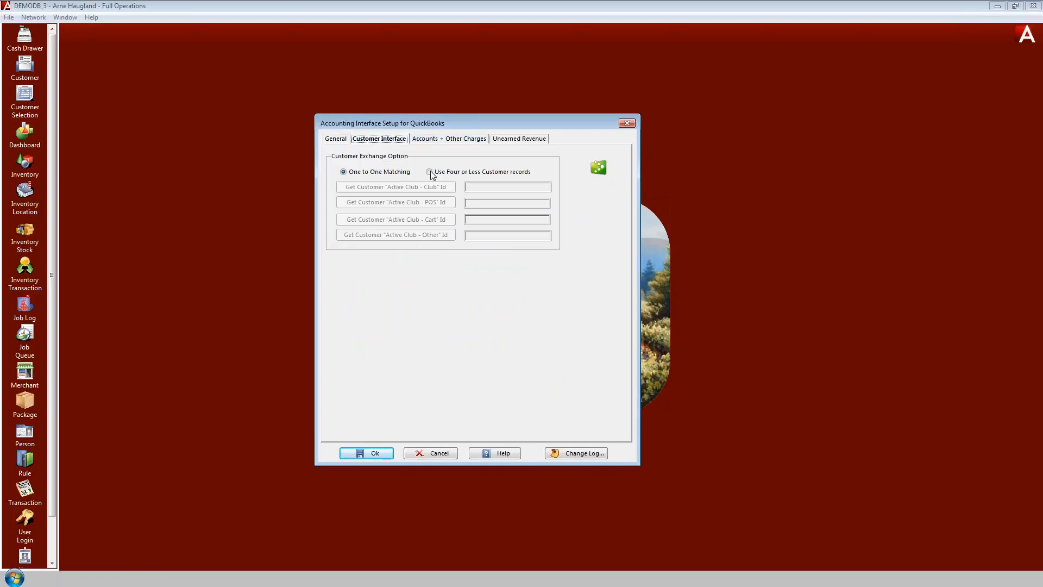
pyautogui.click(430, 172)
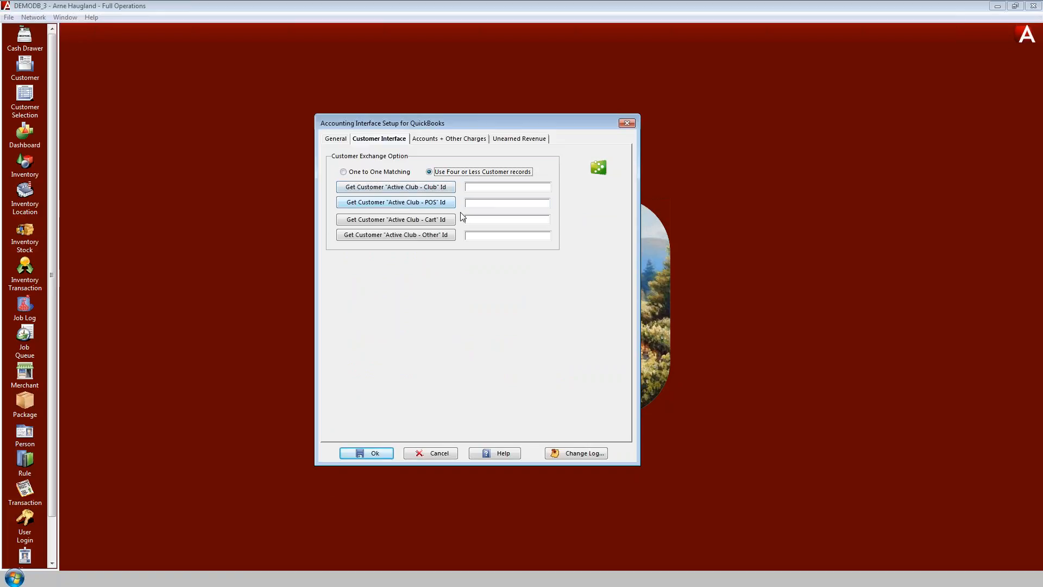
pyautogui.click(436, 190)
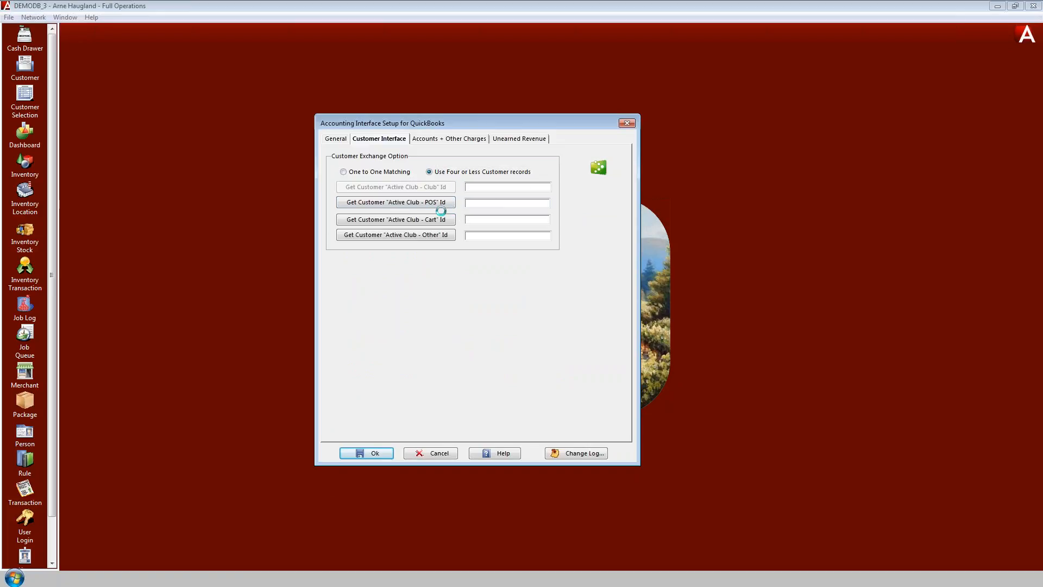
pyautogui.click(438, 203)
pyautogui.click(418, 220)
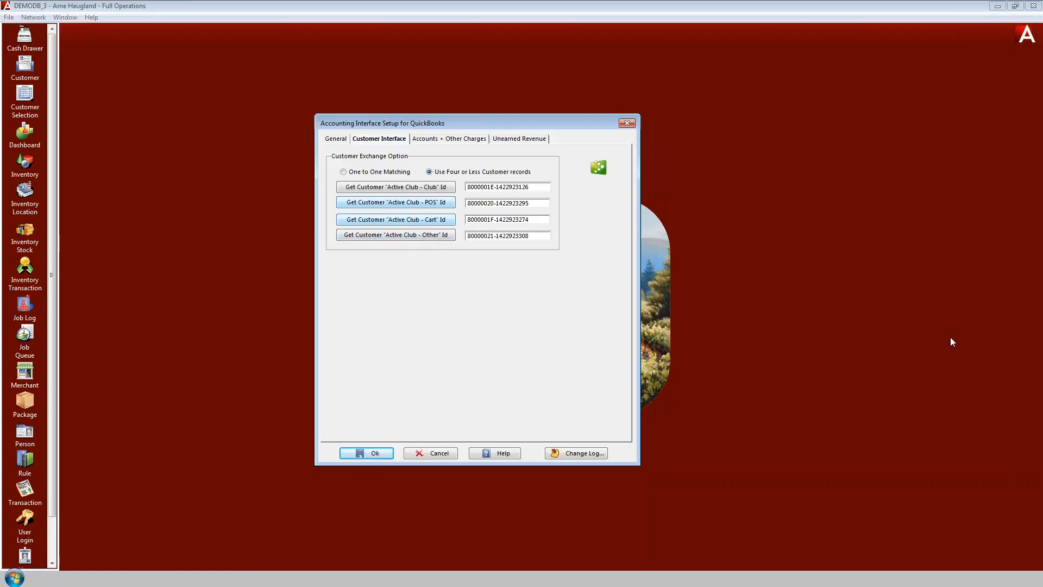
# Look at the Accounts + Other Charges settings, then save and close the Accounting Interface Setup dialog
pyautogui.click(435, 140)
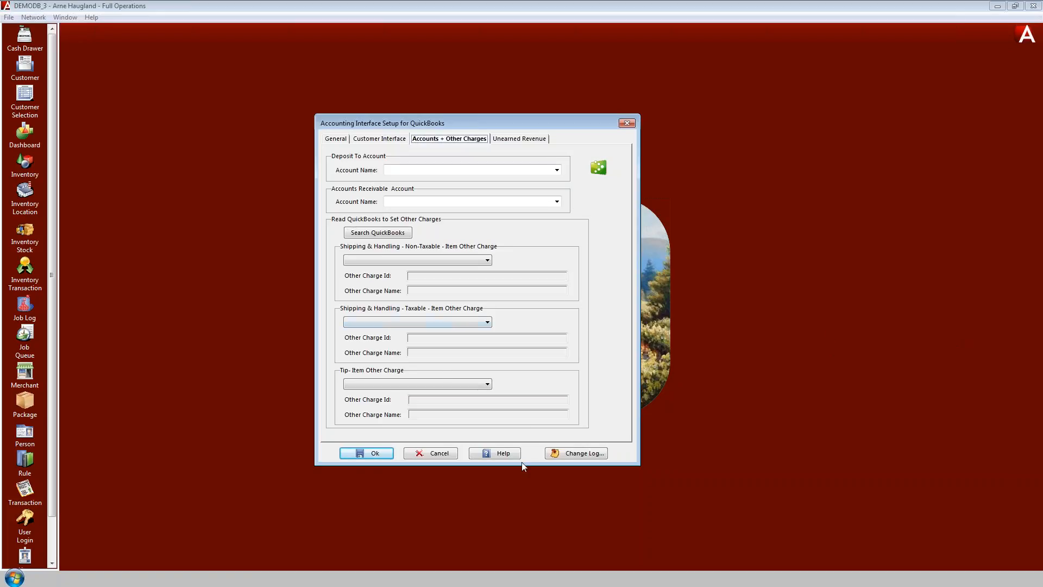
pyautogui.click(373, 455)
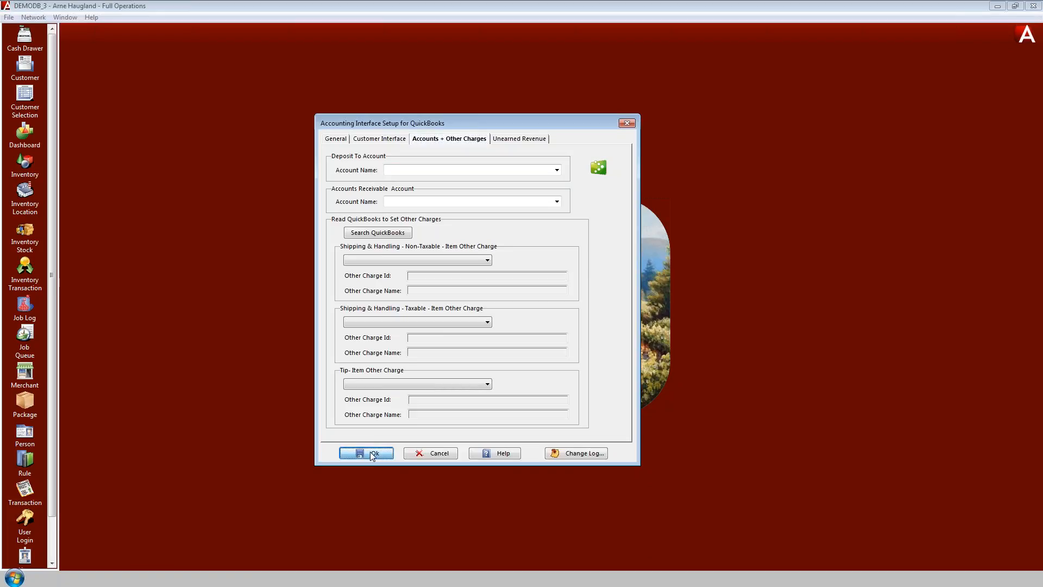
pyautogui.click(372, 456)
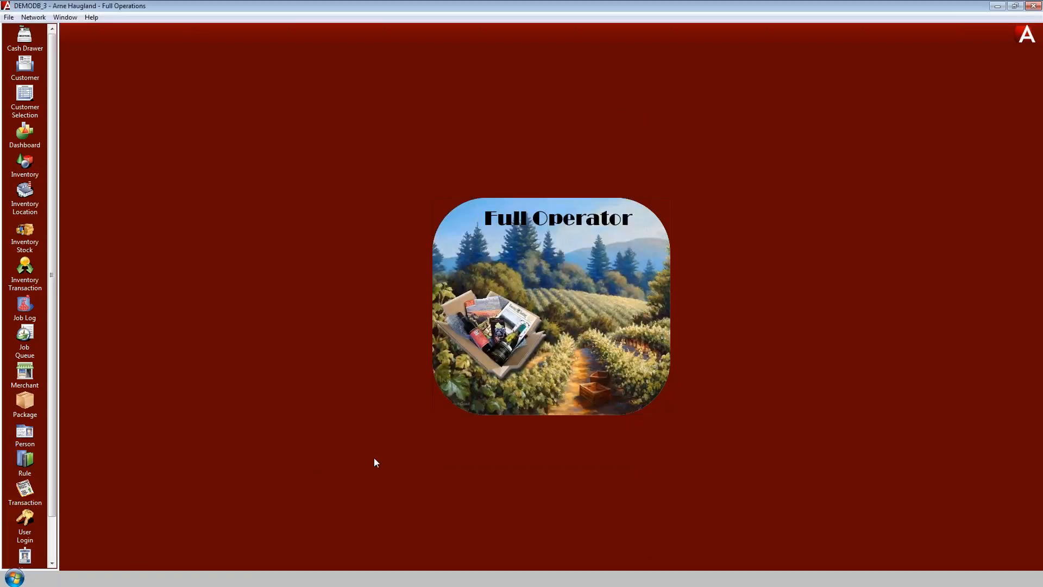
# Open the Account setup list and run a search with no criteria
pyautogui.click(33, 17)
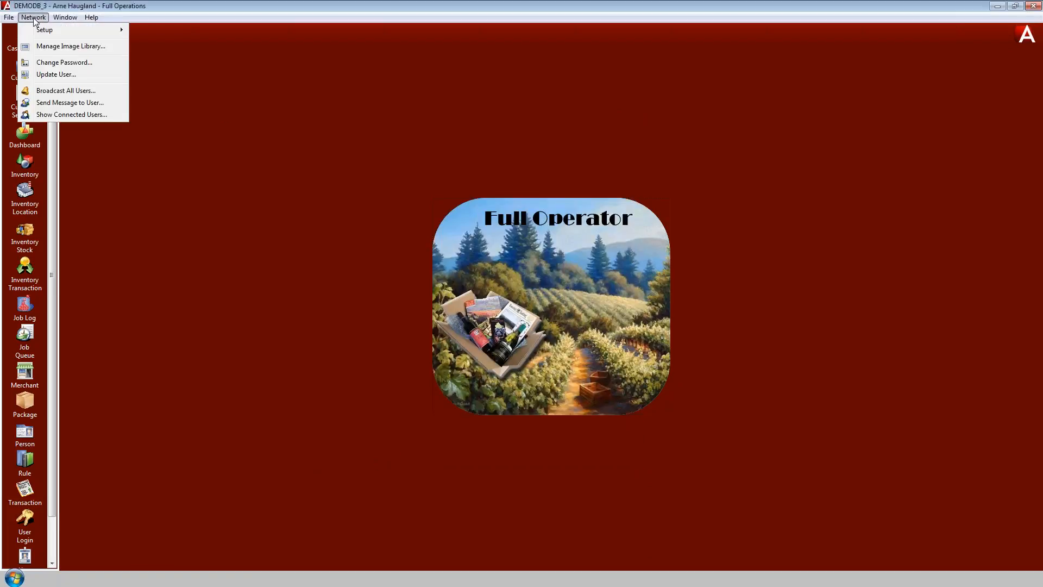
pyautogui.moveTo(69, 32)
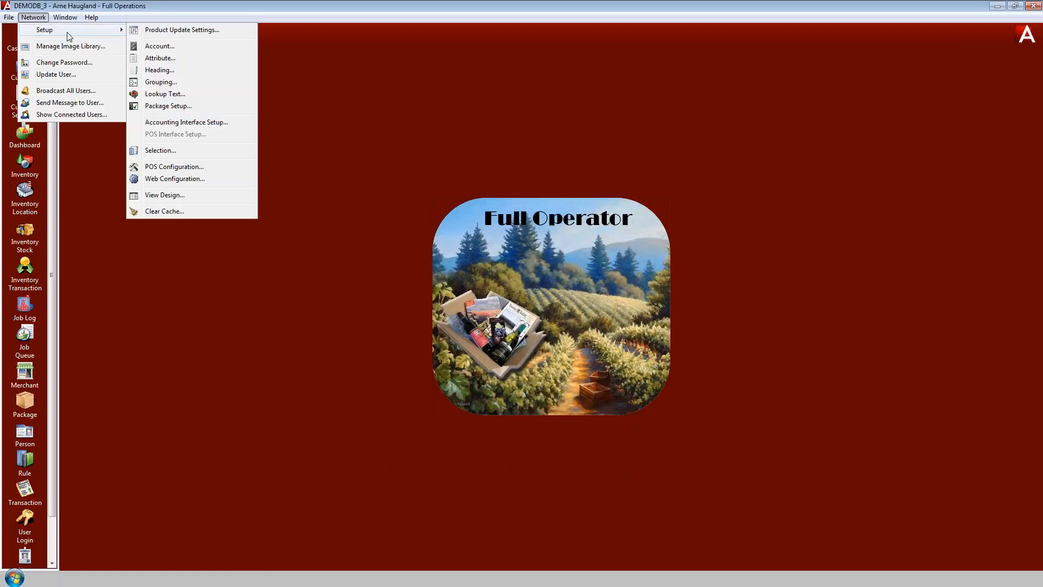
pyautogui.click(171, 48)
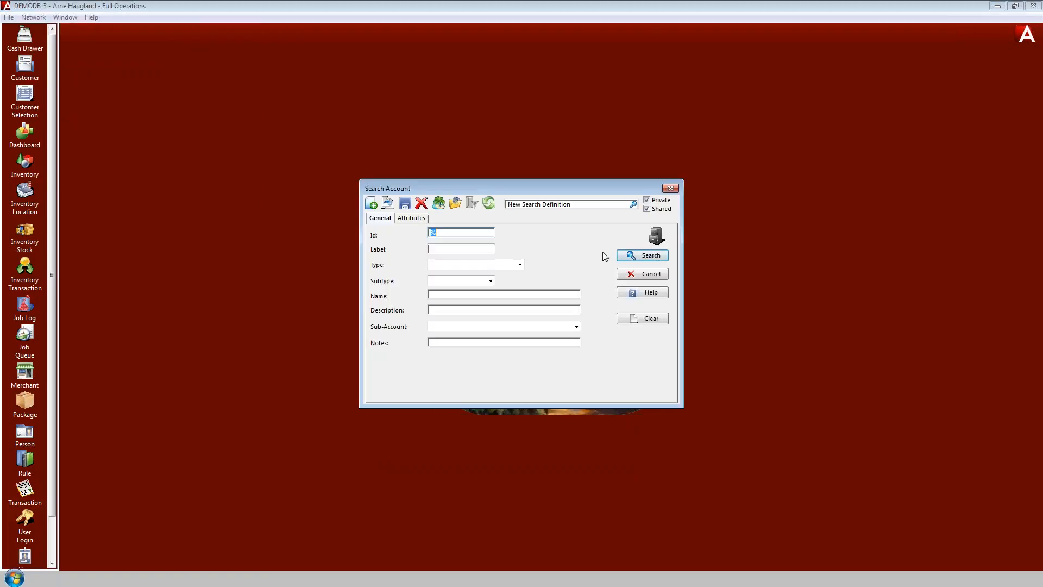
pyautogui.click(655, 256)
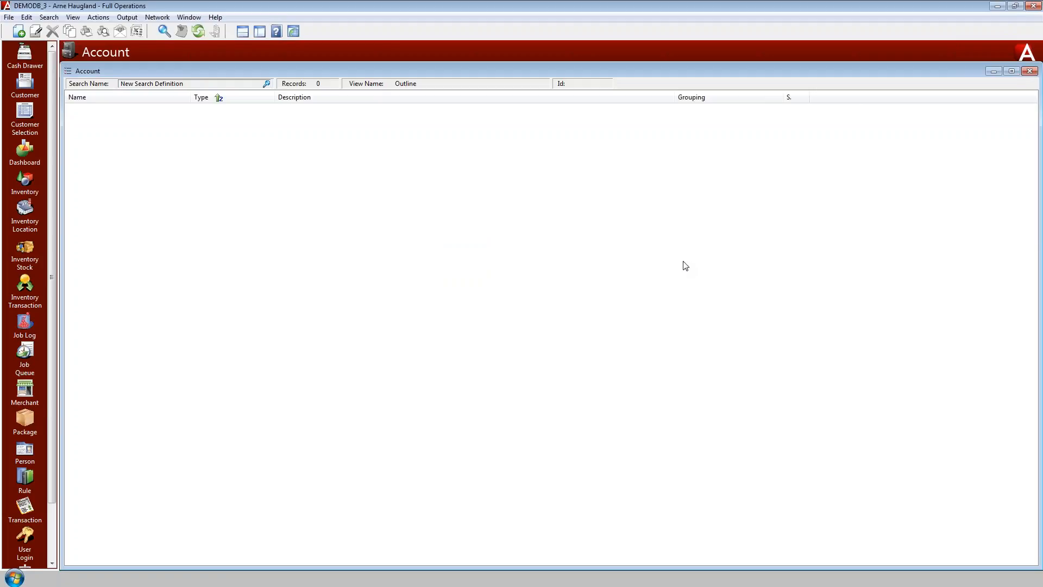
pyautogui.click(1029, 545)
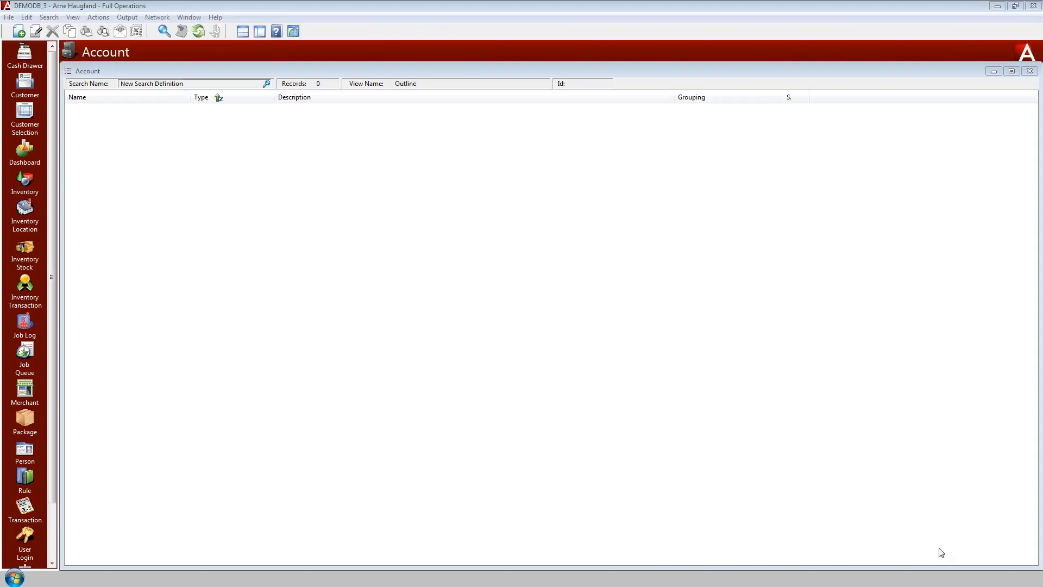
pyautogui.hotkey('ctrl', '2')
pyautogui.moveTo(391, 67); pyautogui.dragTo(404, 111)
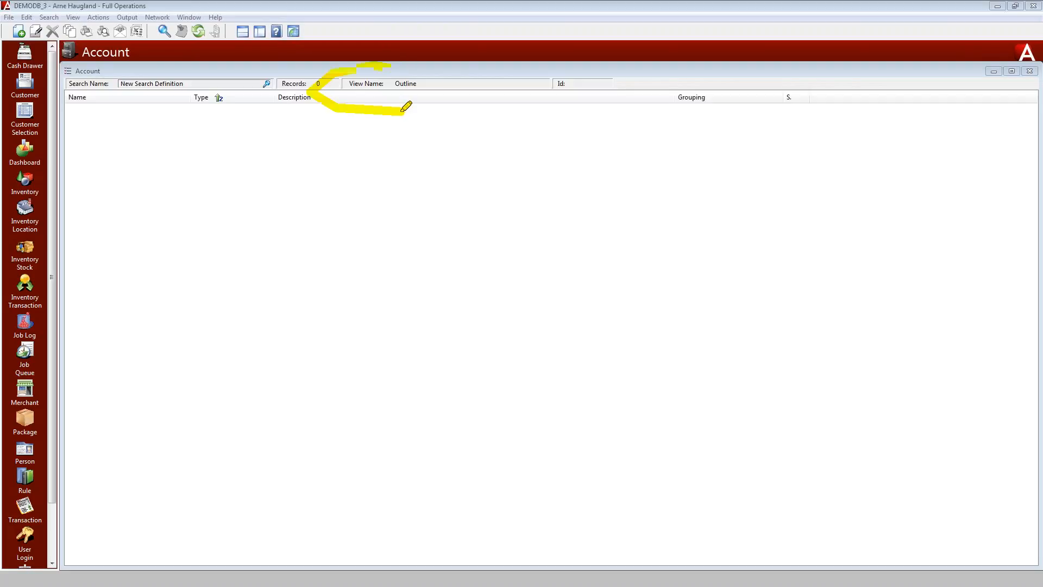
pyautogui.moveTo(411, 66); pyautogui.dragTo(404, 112)
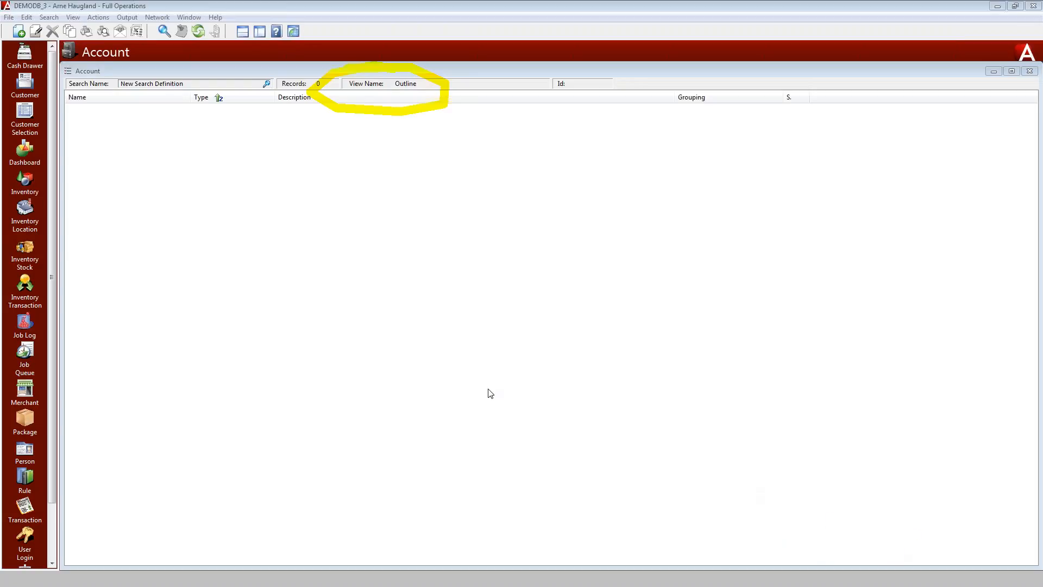
# Import all accounts from QuickBooks without name or type filters, refresh the account list, and compare it with QuickBooks' chart of accounts
pyautogui.click(96, 19)
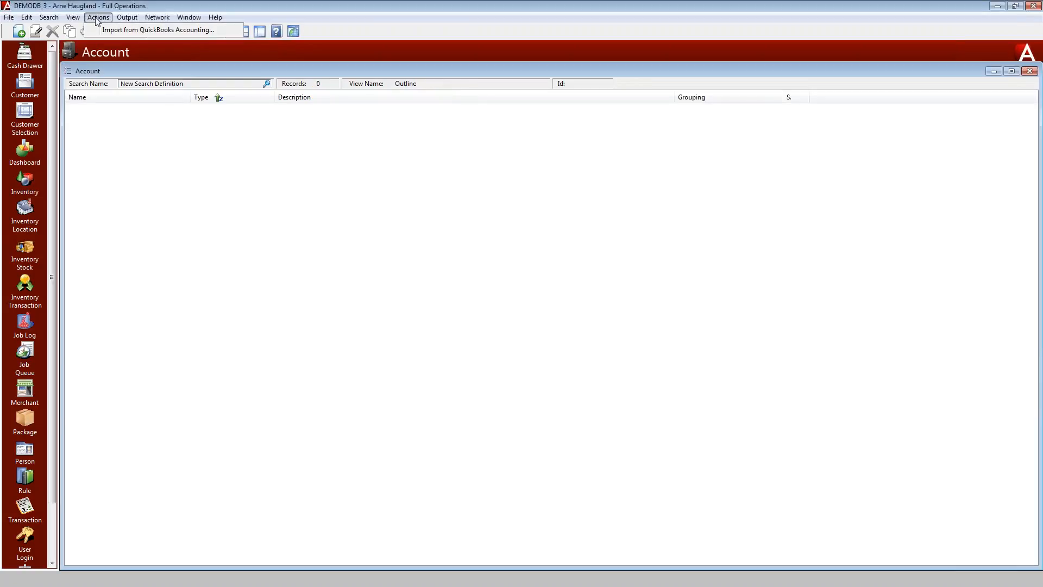
pyautogui.click(130, 34)
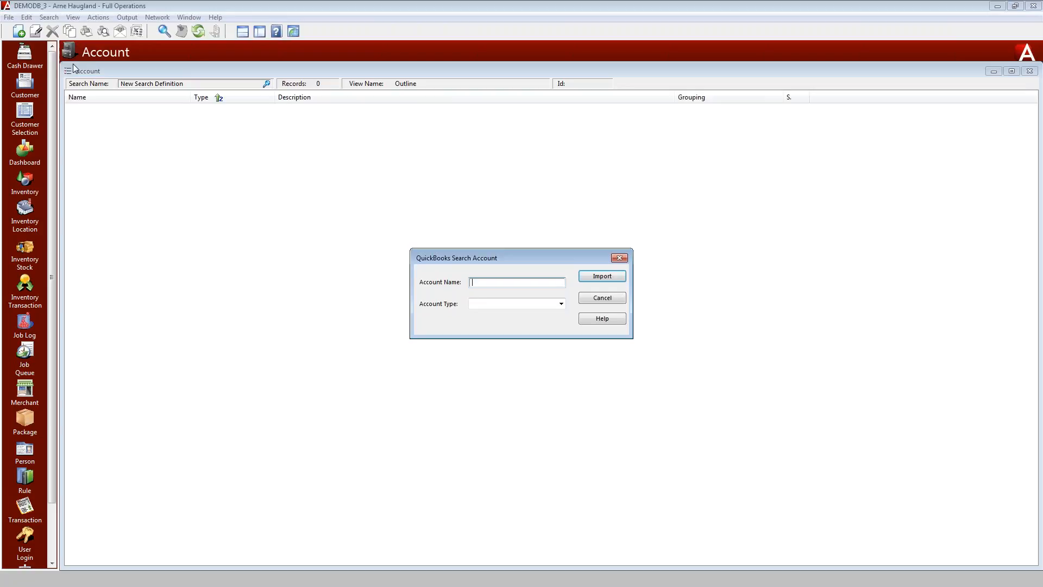
pyautogui.click(565, 304)
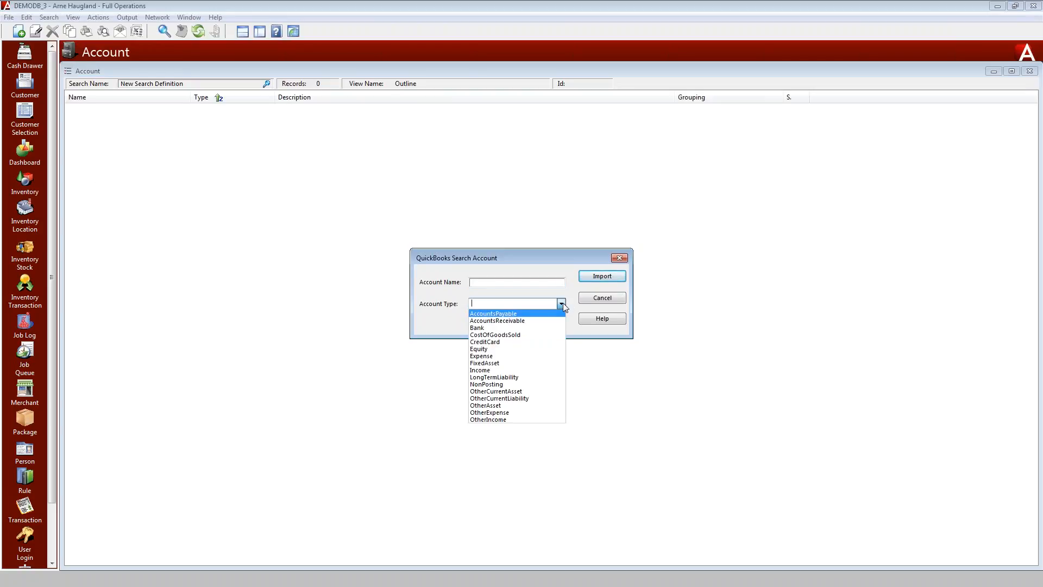
pyautogui.click(562, 304)
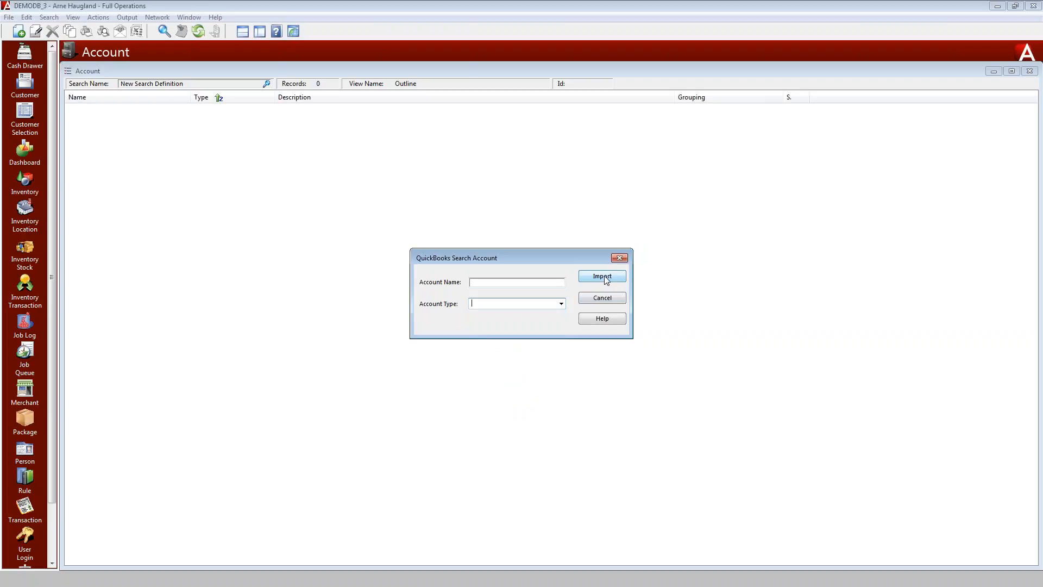
pyautogui.click(602, 276)
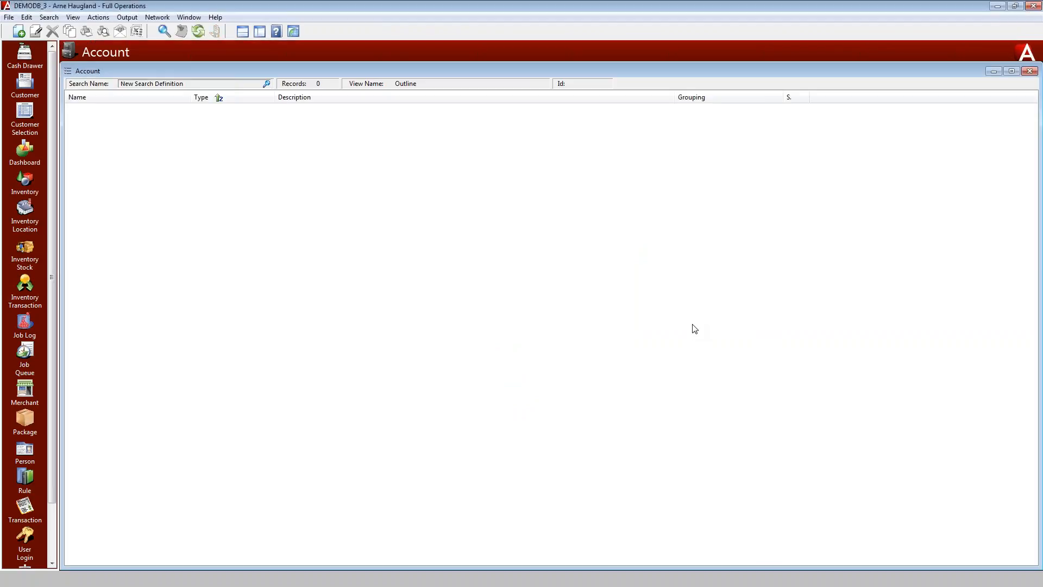
pyautogui.click(198, 31)
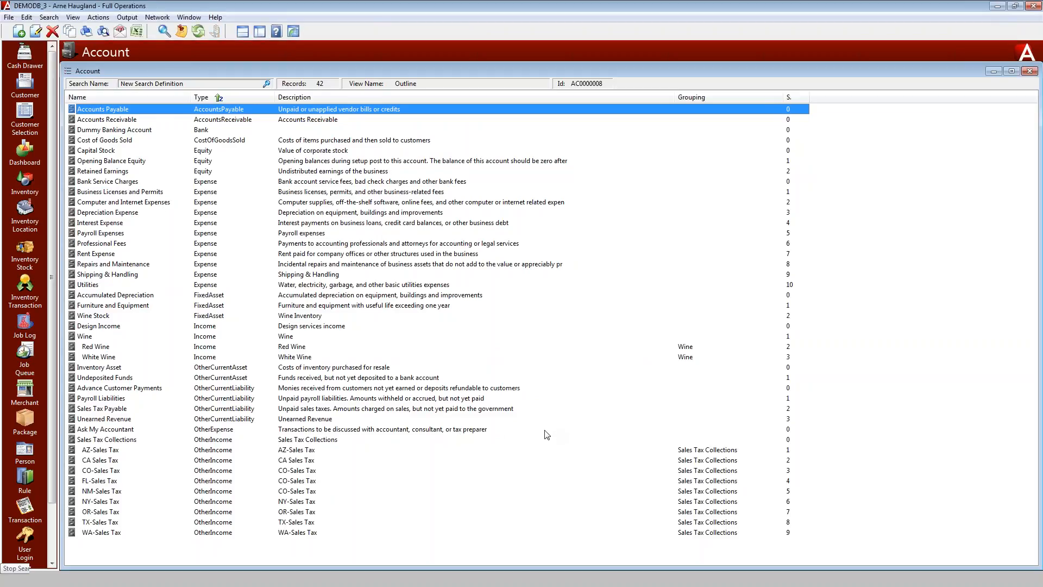
pyautogui.hotkey('alt', 'Tab')
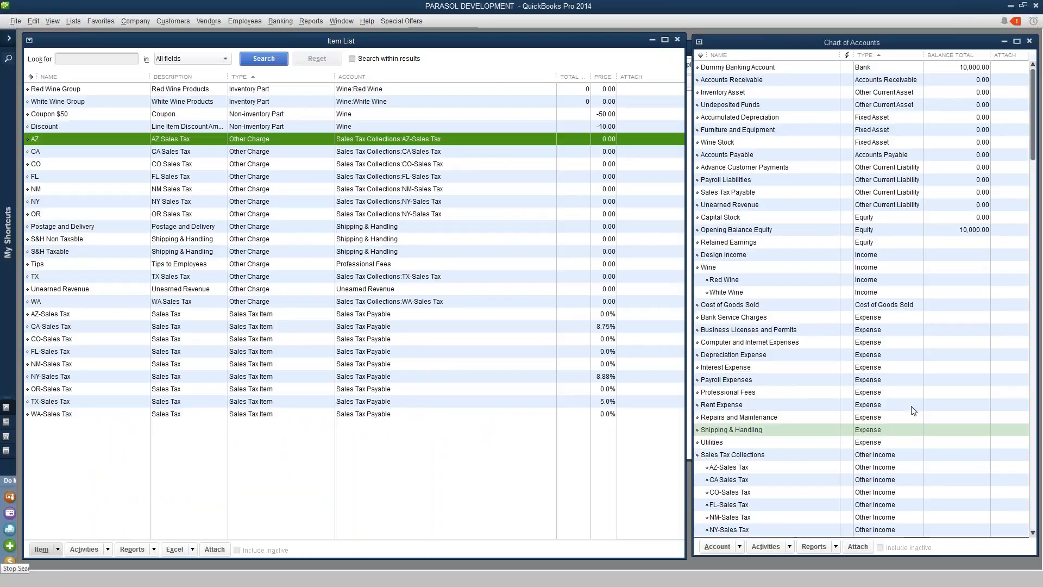
pyautogui.hotkey('alt', 'Tab')
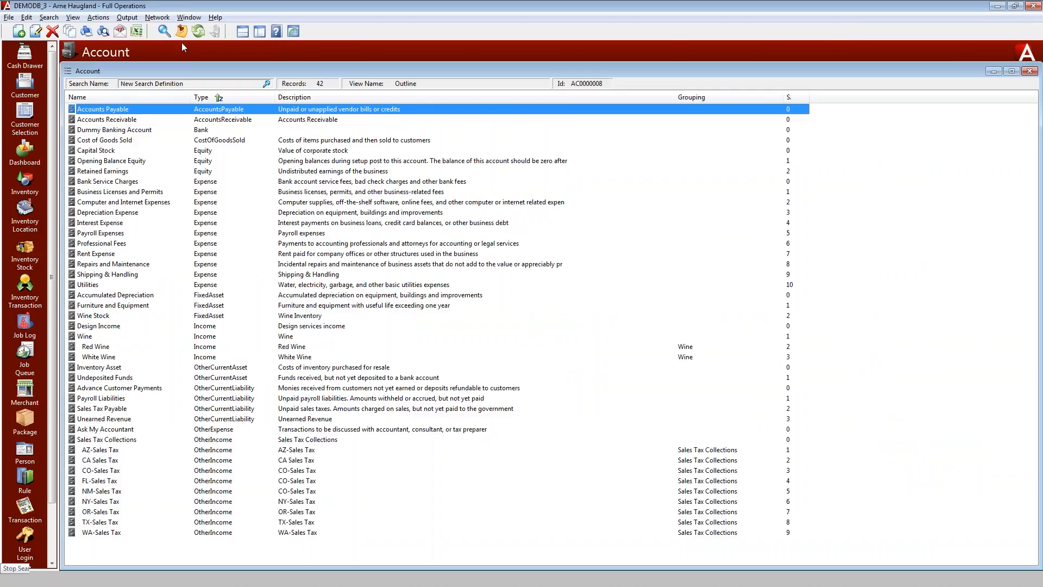
# Reopen Accounting Interface Setup and set the deposit account to Dummy Banking Account and the receivable account to Accounts Receivable
pyautogui.click(157, 18)
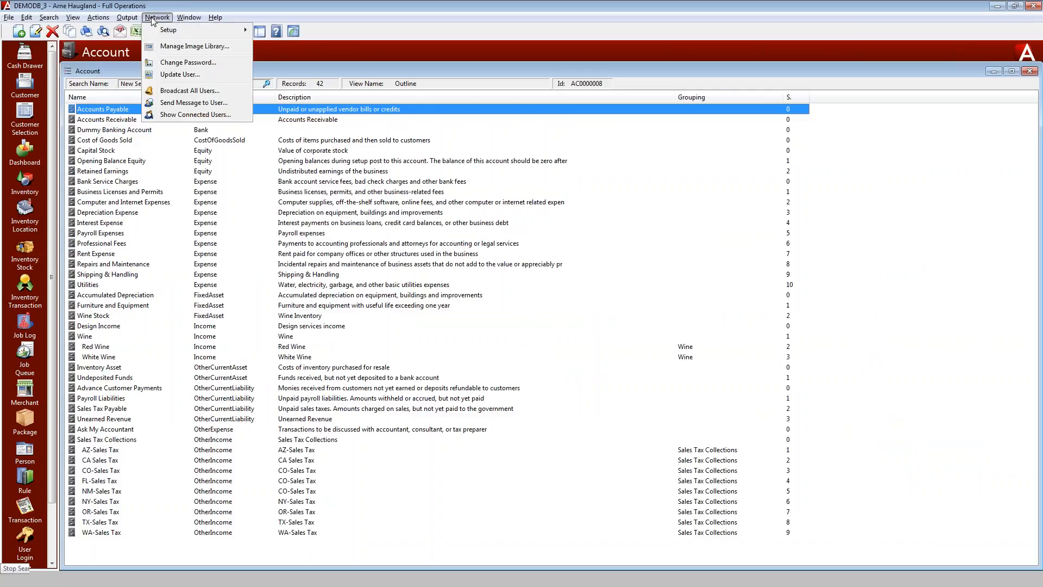
pyautogui.moveTo(174, 34)
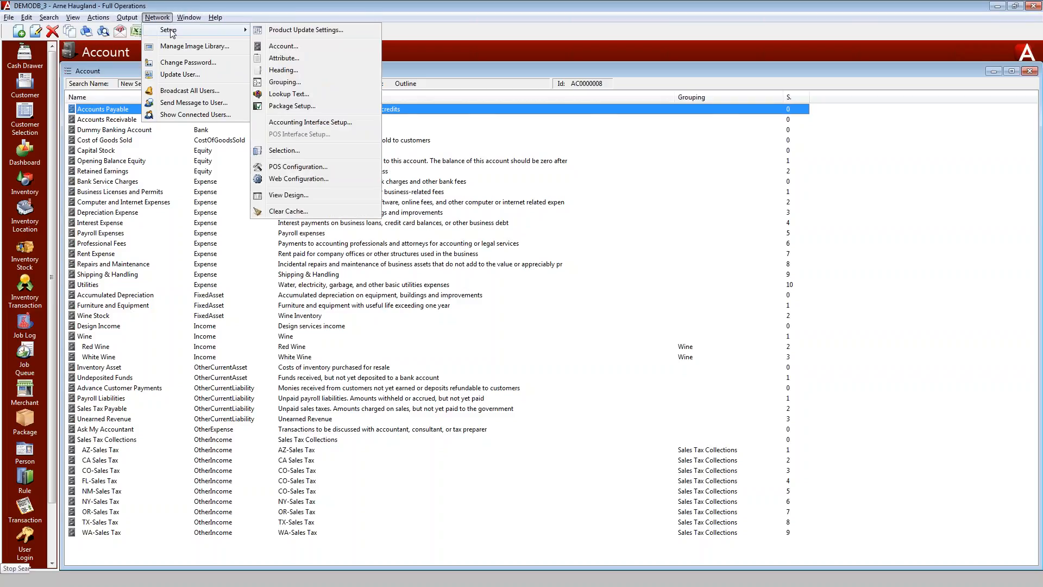
pyautogui.click(304, 123)
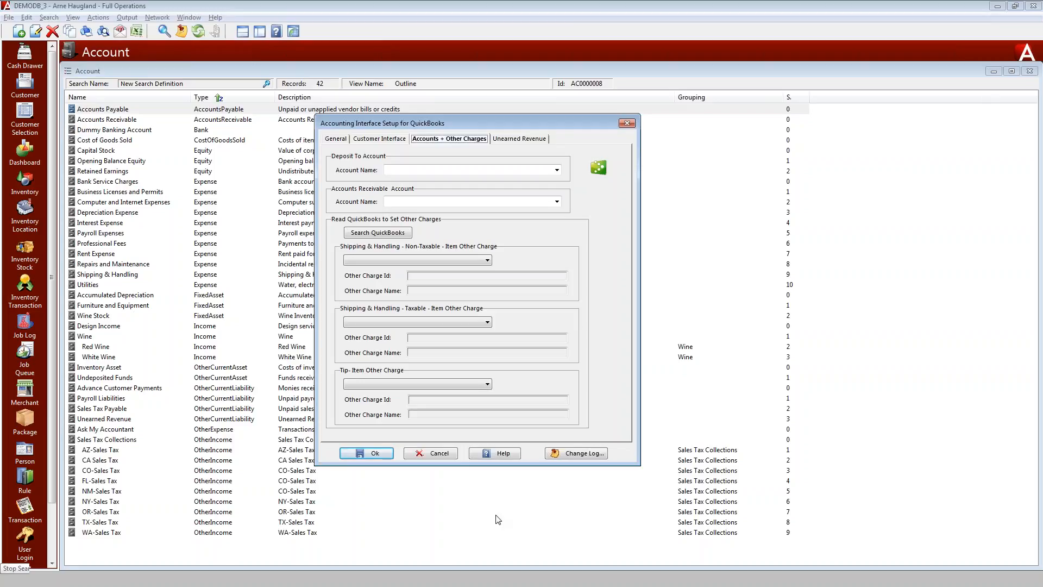
pyautogui.click(557, 171)
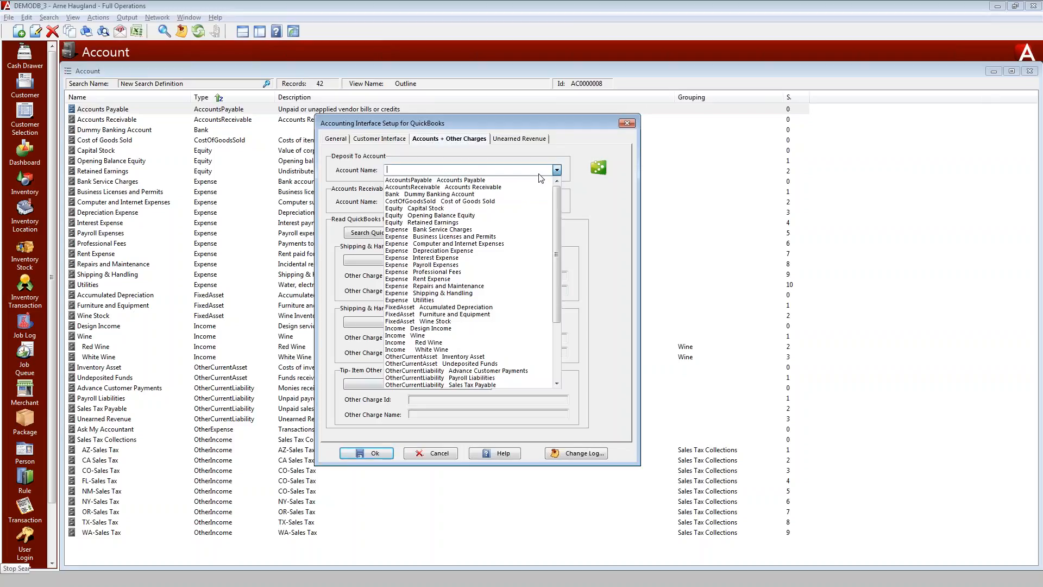
pyautogui.click(435, 194)
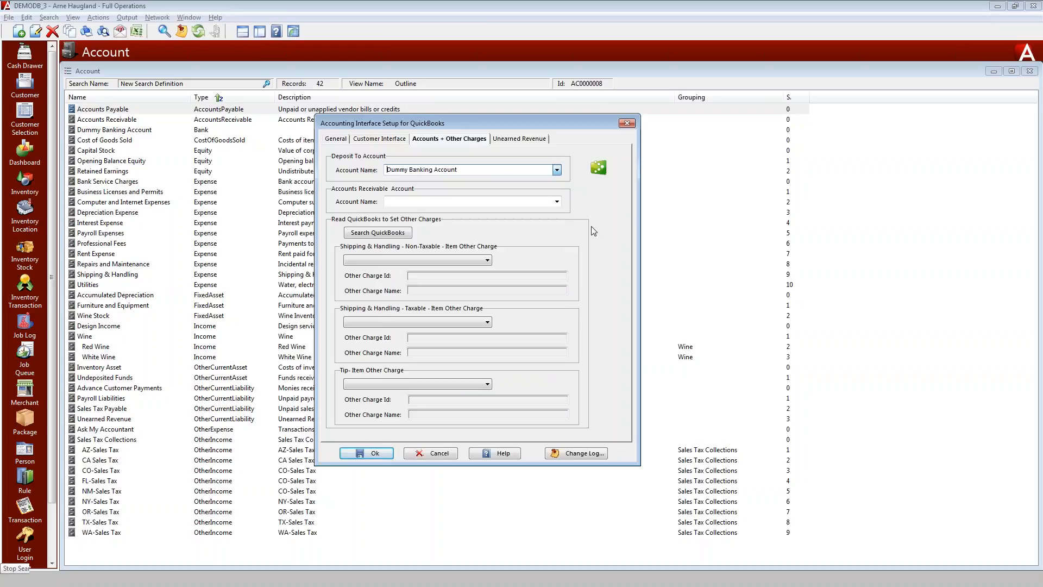
pyautogui.click(557, 202)
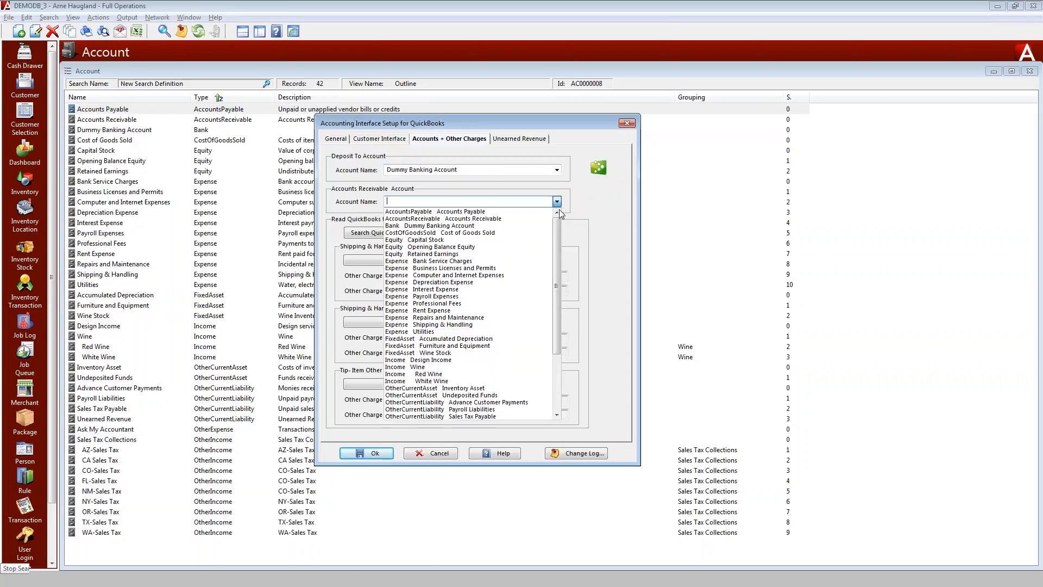
pyautogui.click(458, 218)
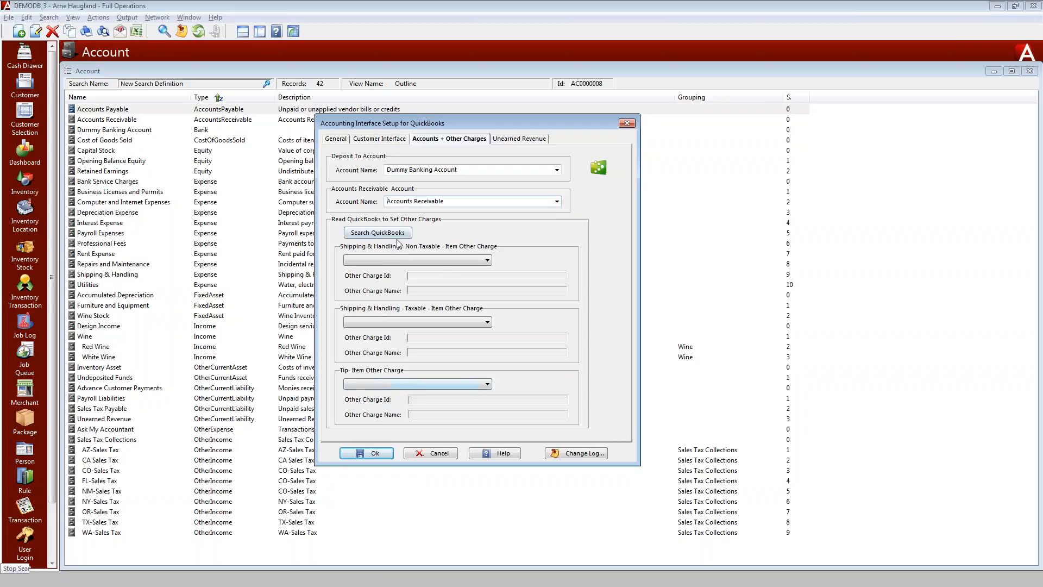
# Read the other charges from QuickBooks and set the non-taxable shipping and handling charge to S&H Non Taxable
pyautogui.click(491, 260)
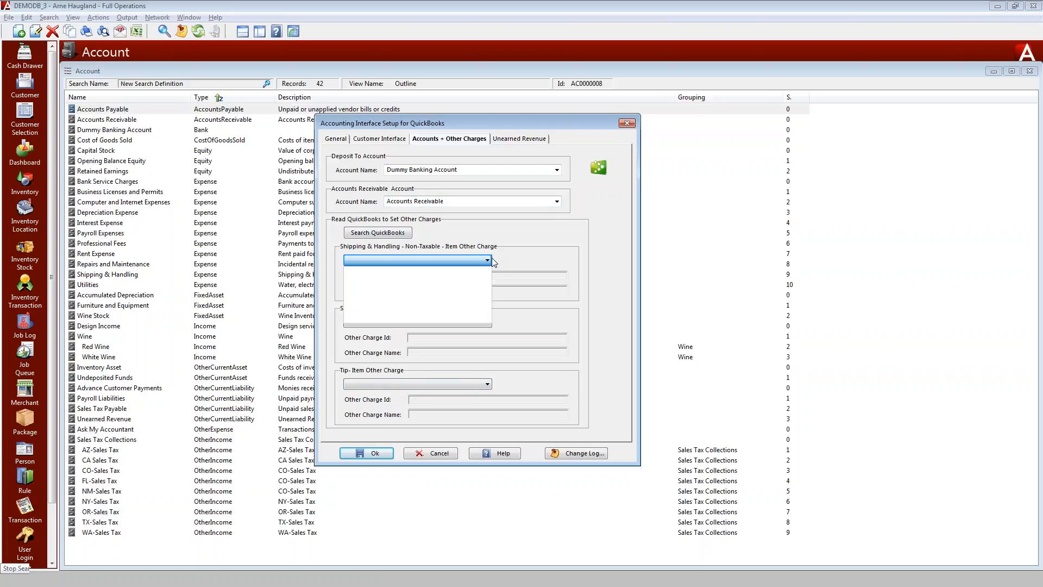
pyautogui.click(491, 260)
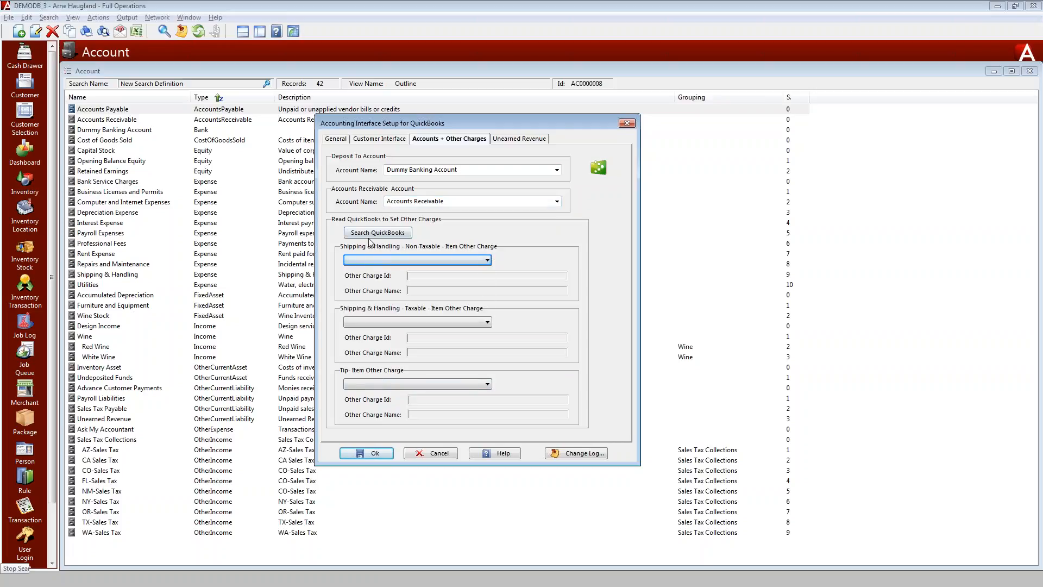
pyautogui.click(365, 237)
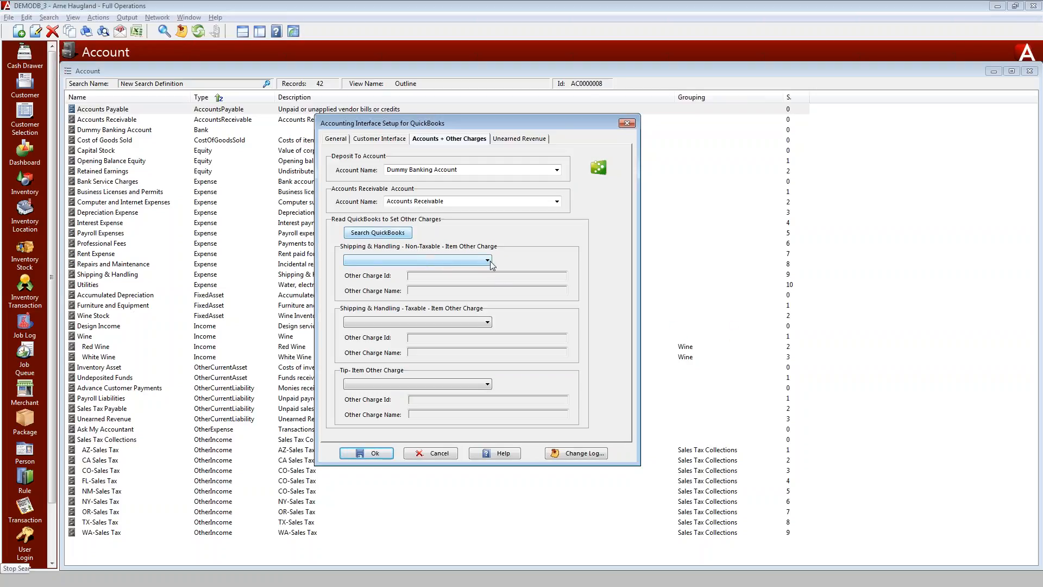
pyautogui.click(471, 262)
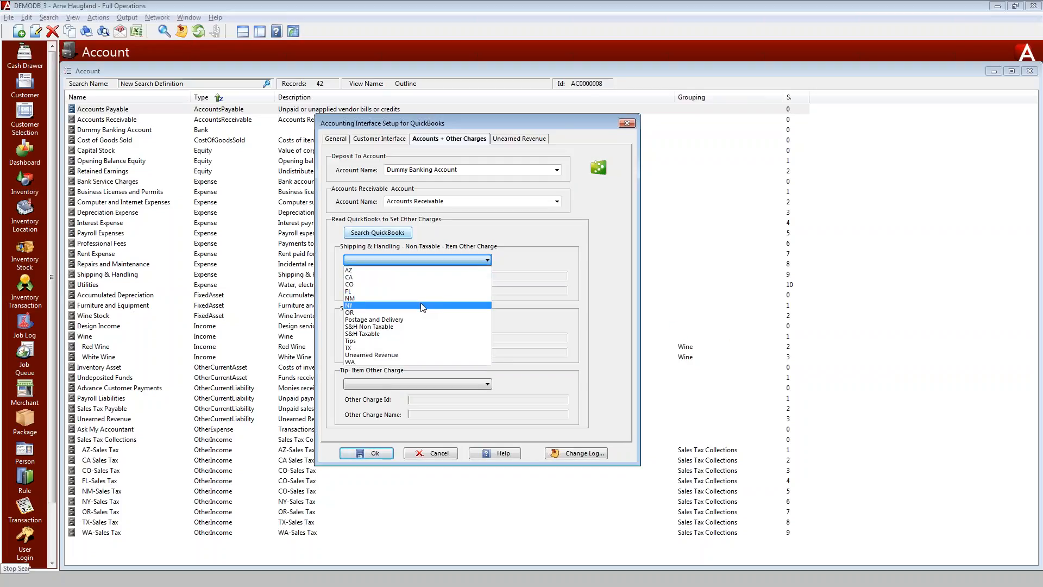
pyautogui.click(435, 327)
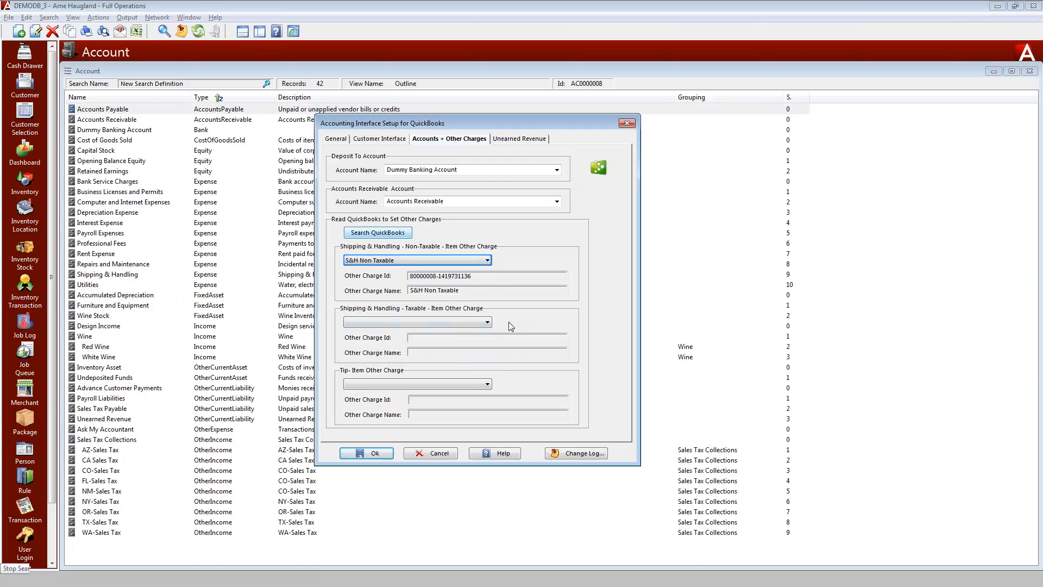
# Set the taxable shipping and handling charge to S&H Taxable and the tip charge to Tips
pyautogui.click(489, 323)
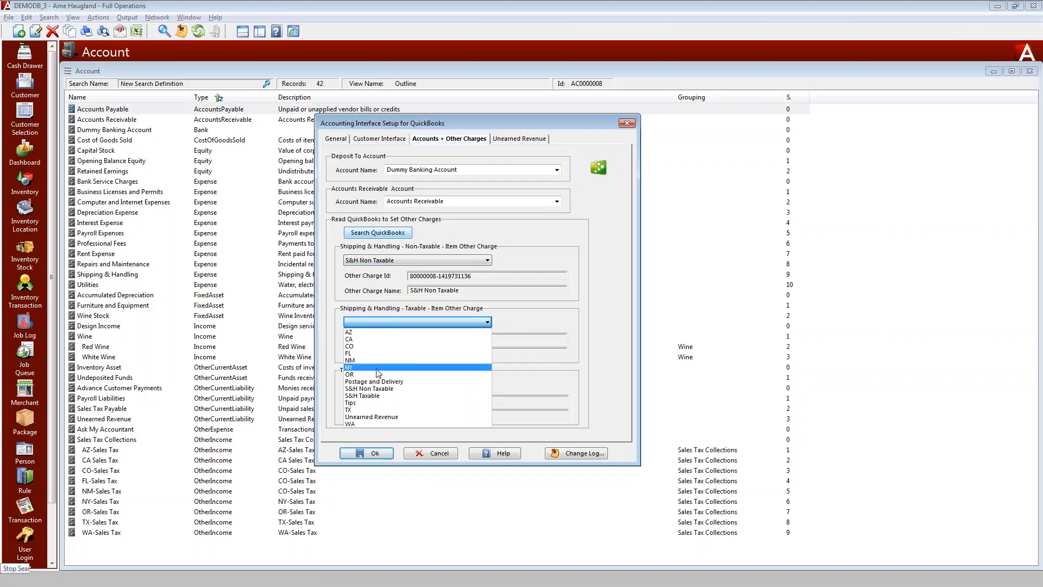
pyautogui.click(370, 401)
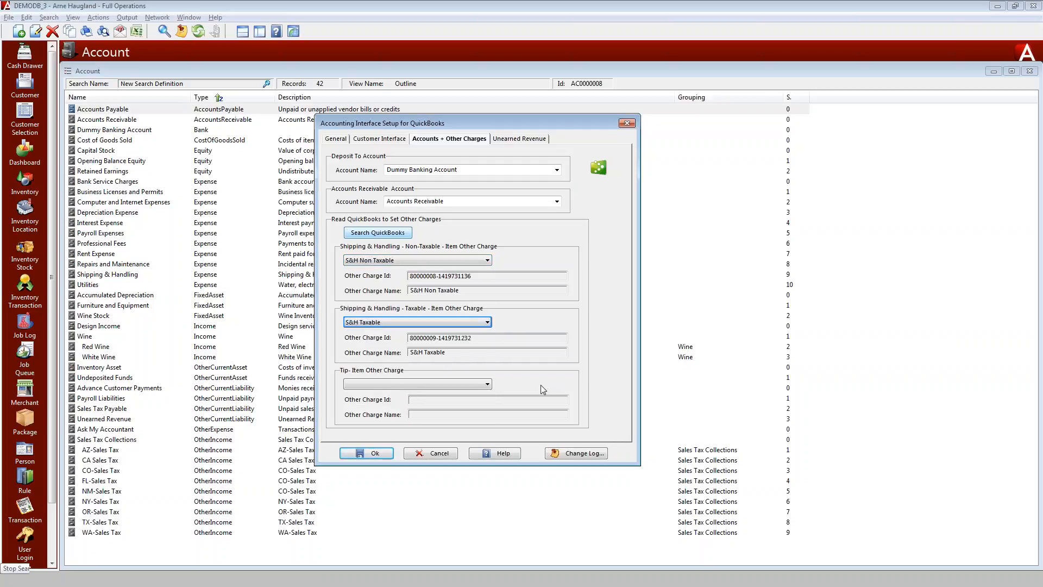
pyautogui.moveTo(481, 279); pyautogui.dragTo(410, 277)
pyautogui.moveTo(472, 338); pyautogui.dragTo(403, 335)
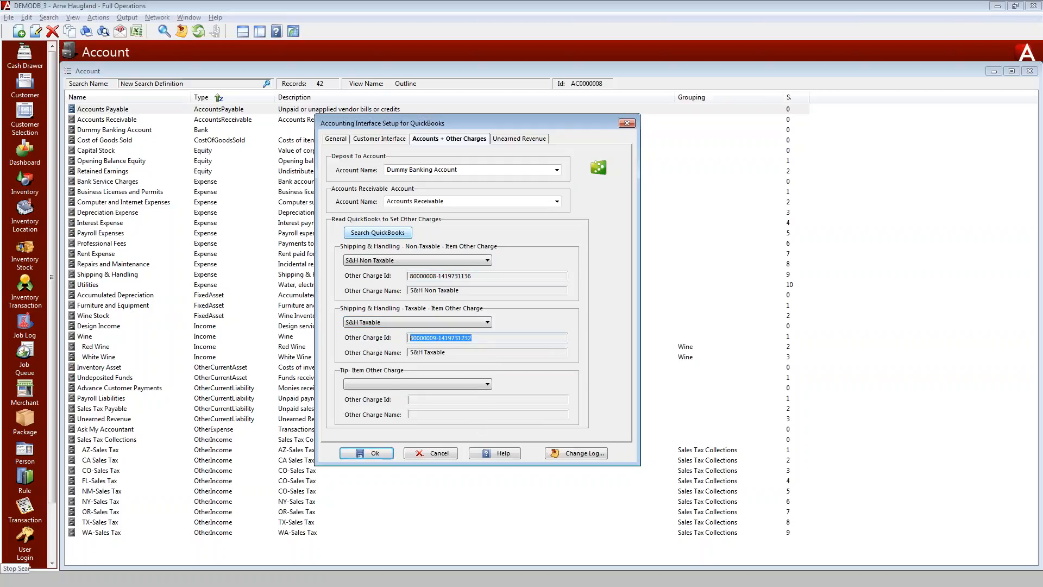
pyautogui.click(487, 385)
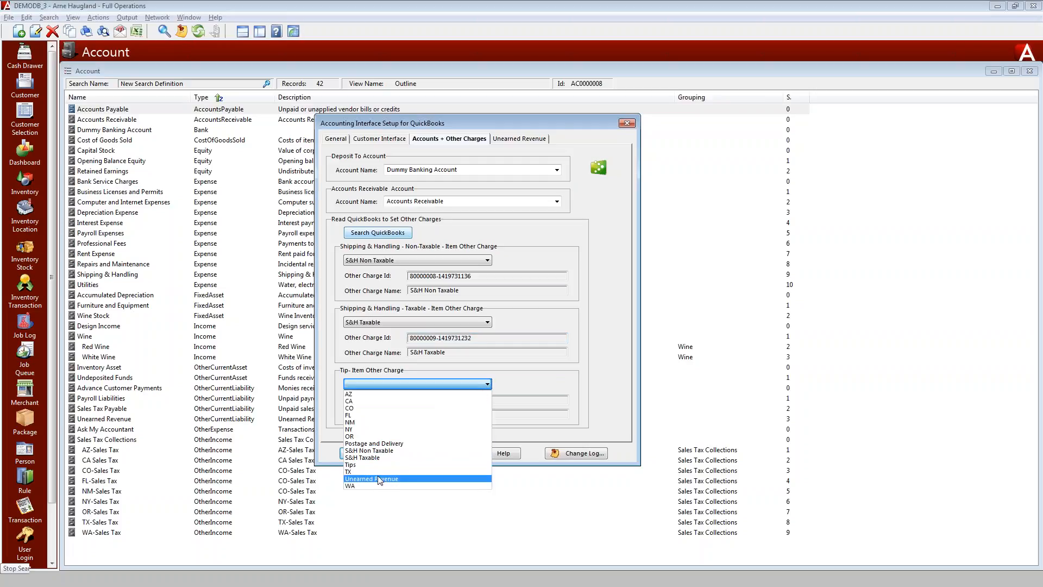
pyautogui.click(379, 464)
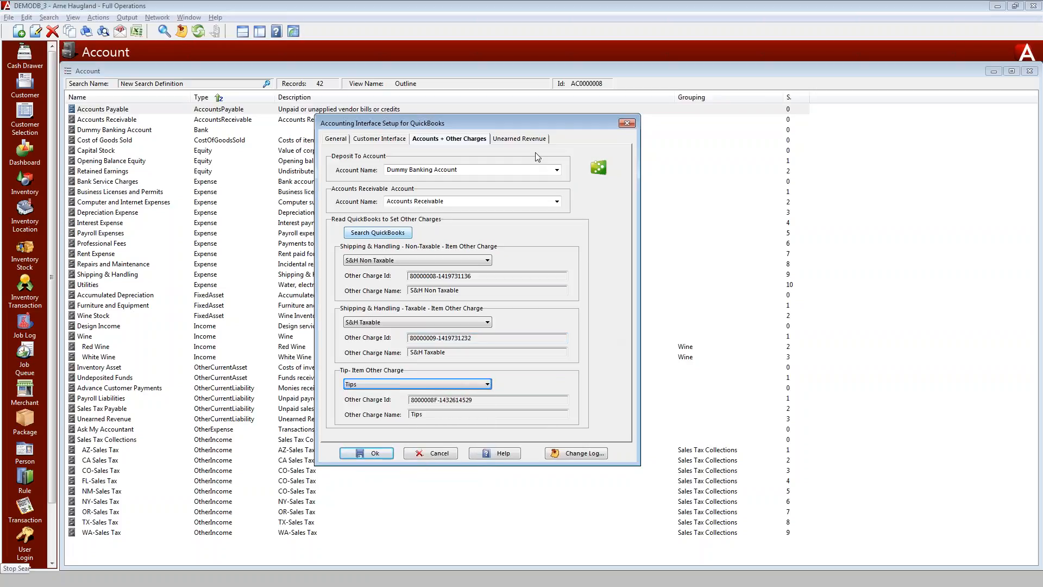
# Enable the unearned revenue system and set its other charge to Unearned Revenue
pyautogui.click(519, 140)
pyautogui.click(344, 157)
pyautogui.click(478, 191)
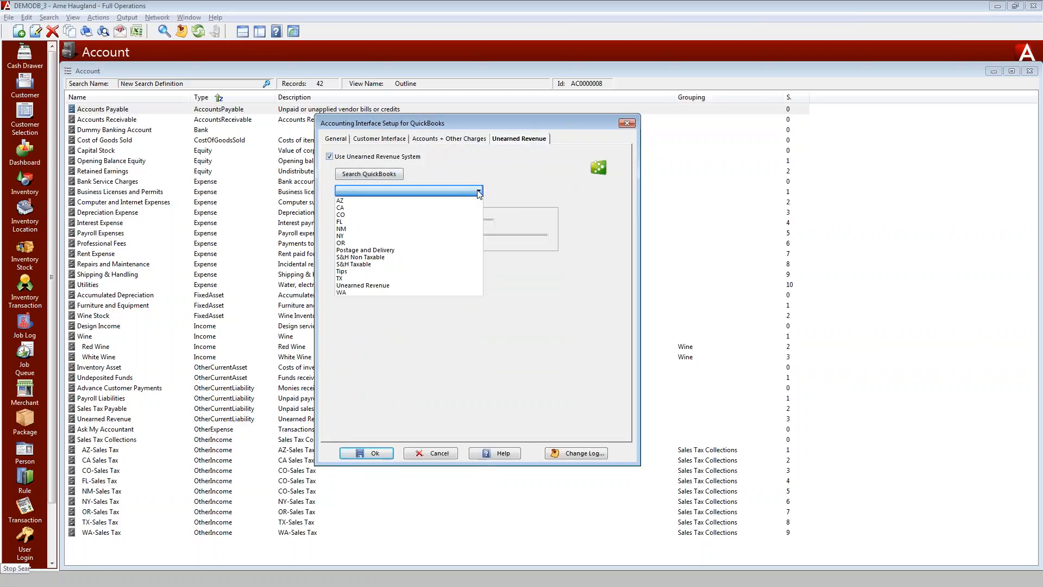
pyautogui.click(352, 286)
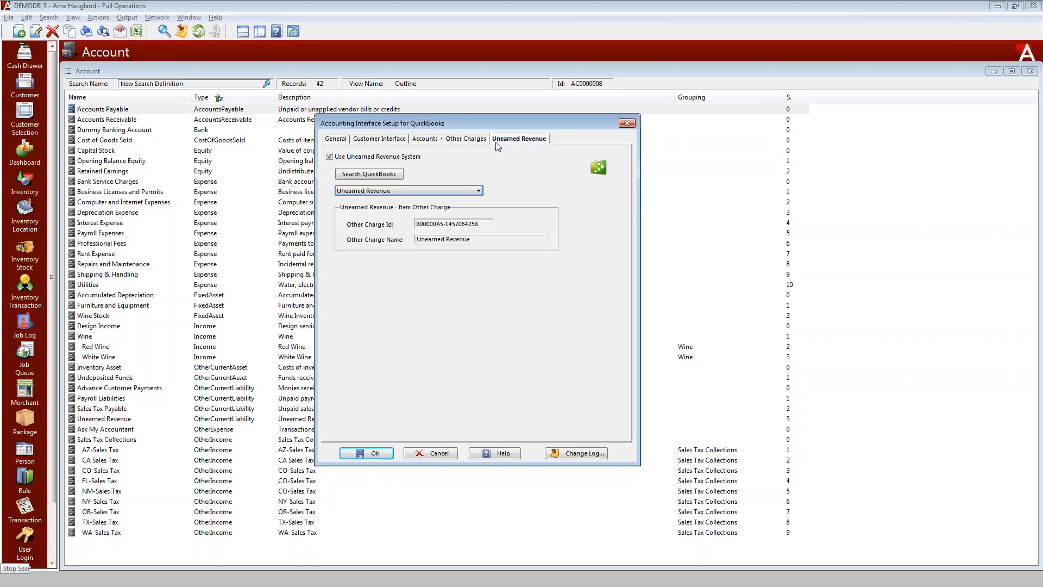
# Review the Accounts + Other Charges, Customer Interface and General tabs of the setup
pyautogui.click(455, 140)
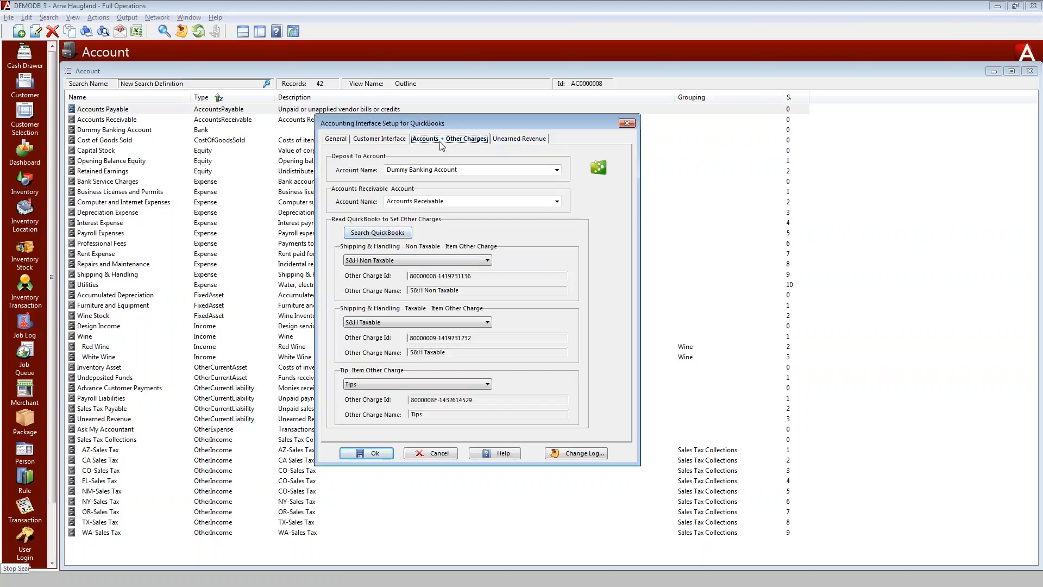
pyautogui.click(402, 139)
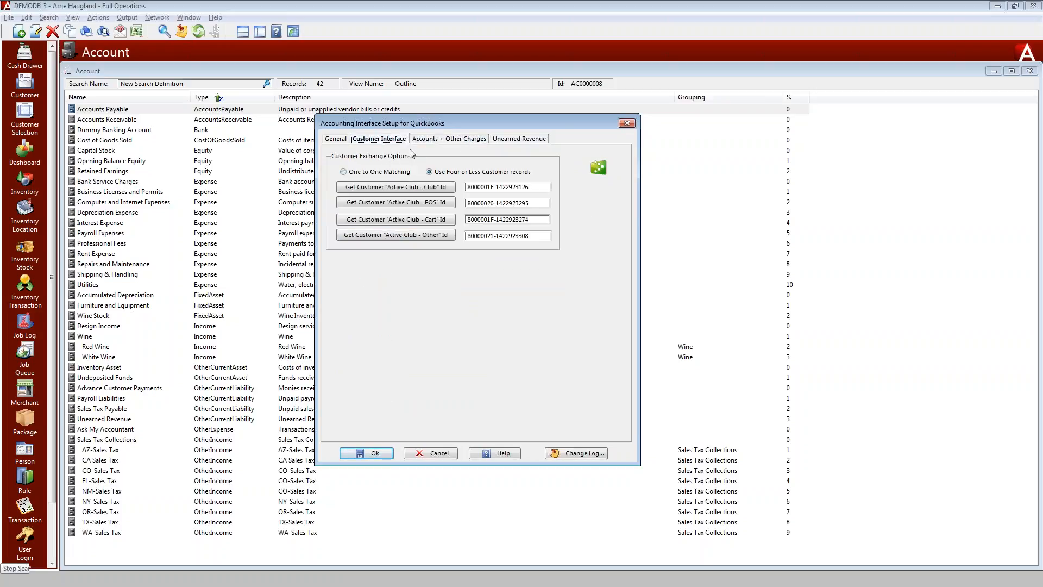
pyautogui.press('Tab')
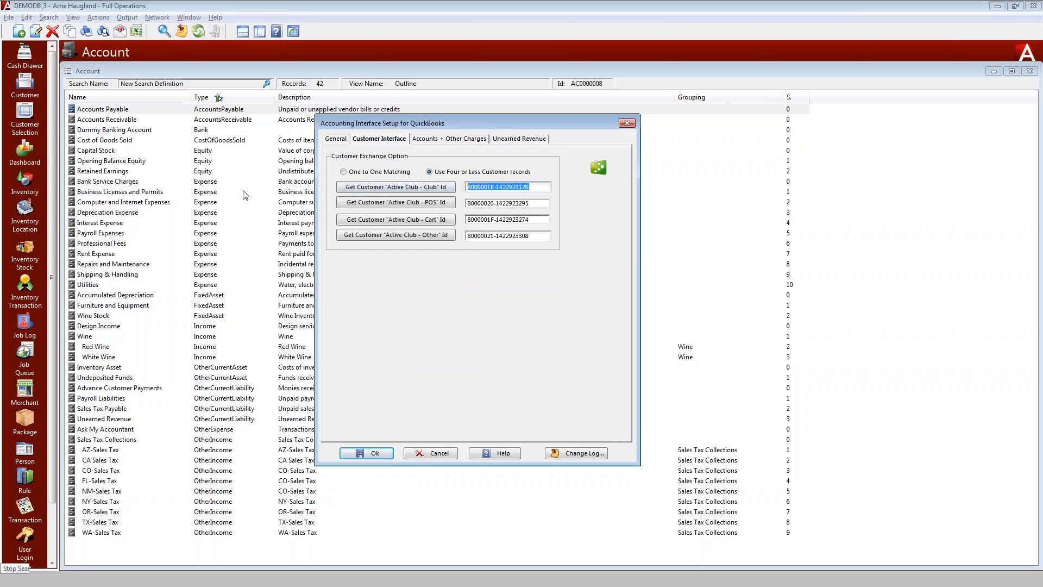
pyautogui.click(335, 140)
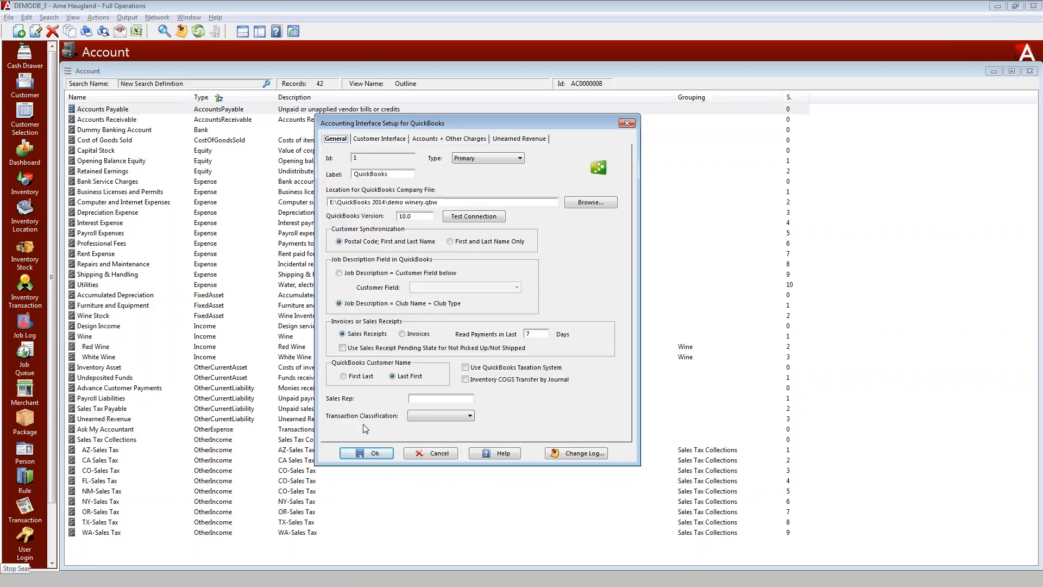
# Switch to QuickBooks and open its Sales Rep List to check the available sales reps
pyautogui.hotkey('alt', 'Tab')
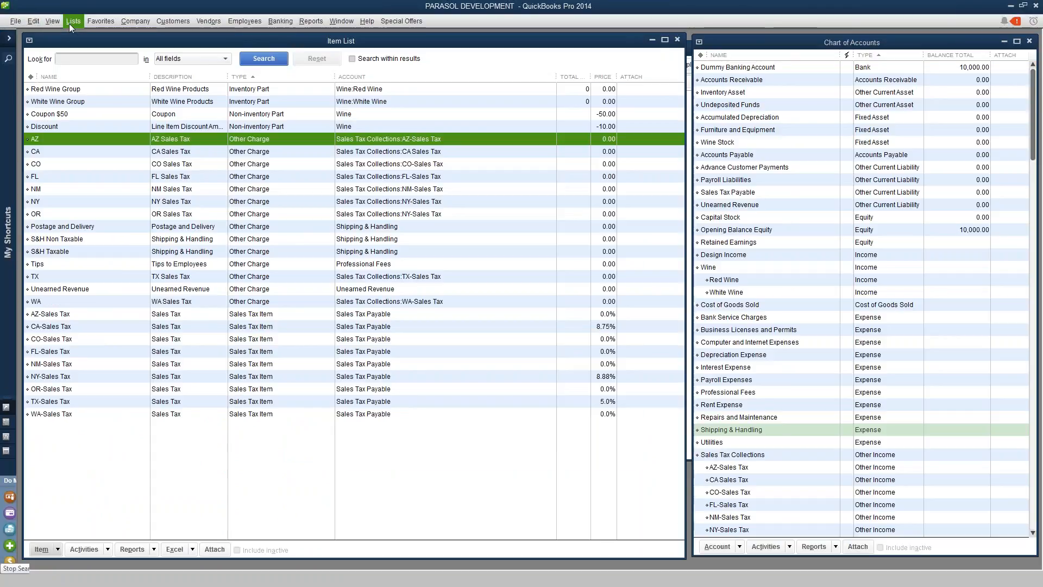
pyautogui.click(70, 24)
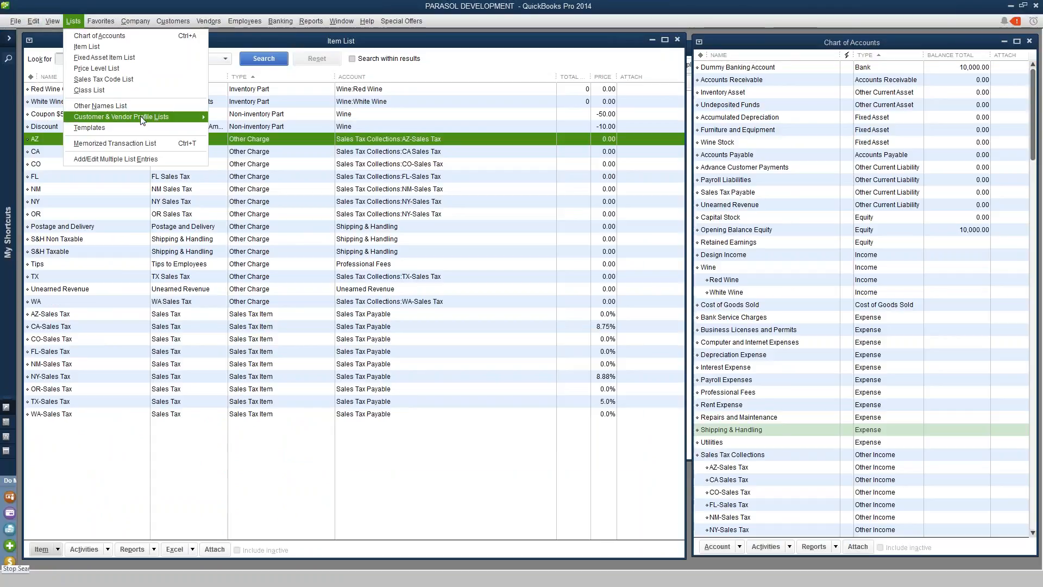
pyautogui.moveTo(143, 119)
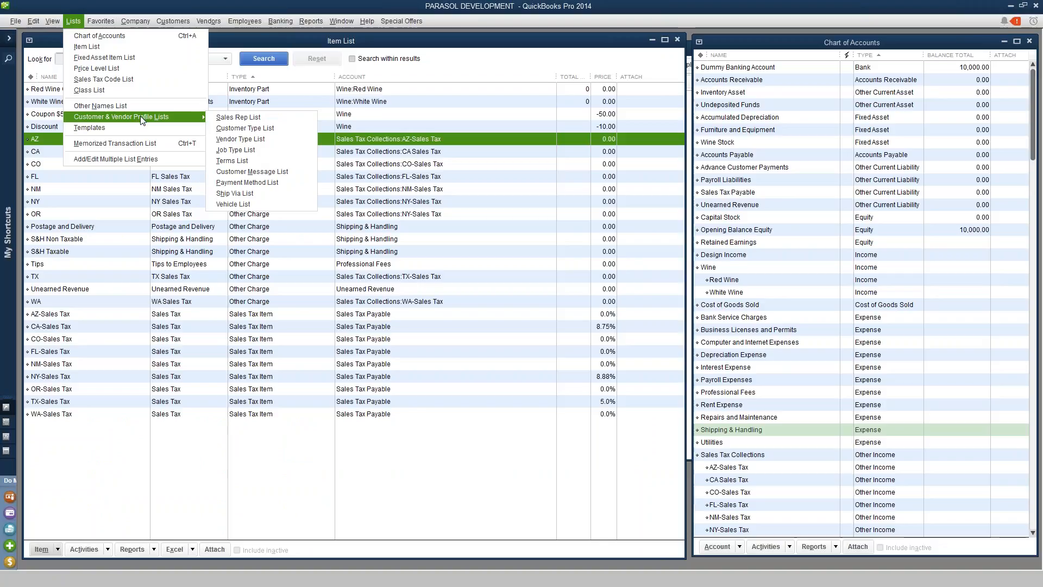
pyautogui.click(250, 118)
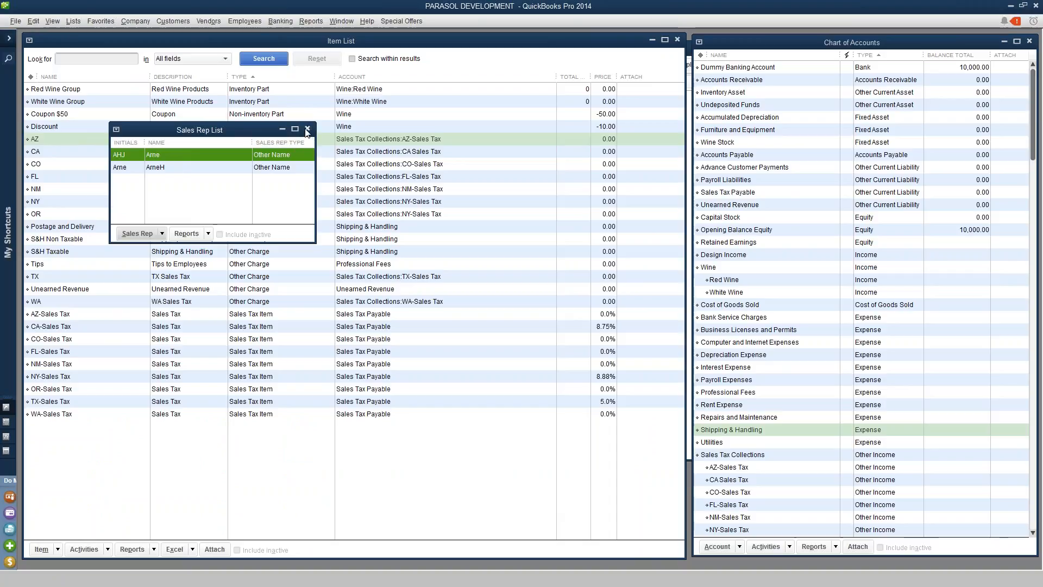
pyautogui.click(307, 130)
# Back in the setup, enter the sales rep's initials and set the transaction classification to Subtype
pyautogui.hotkey('alt', 'Tab')
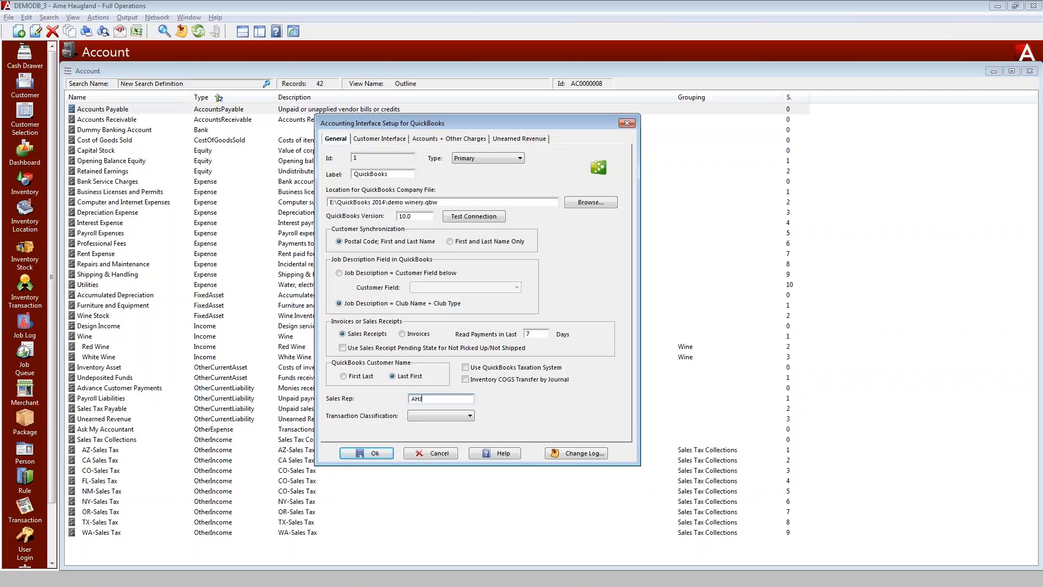
pyautogui.click(471, 416)
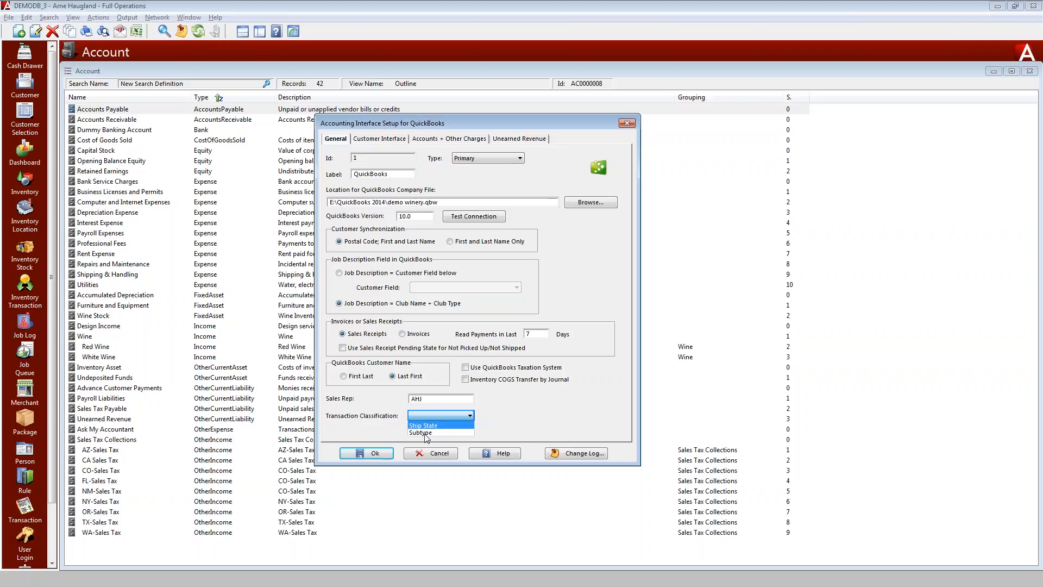
pyautogui.click(426, 433)
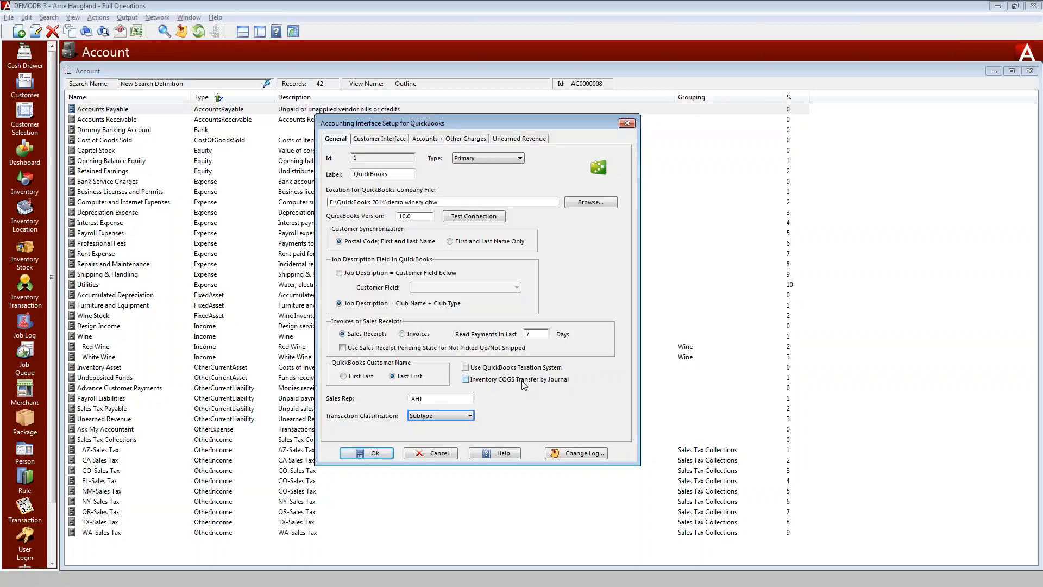
# Enable Inventory COGS Transfer by Journal and save the accounting interface setup
pyautogui.click(466, 380)
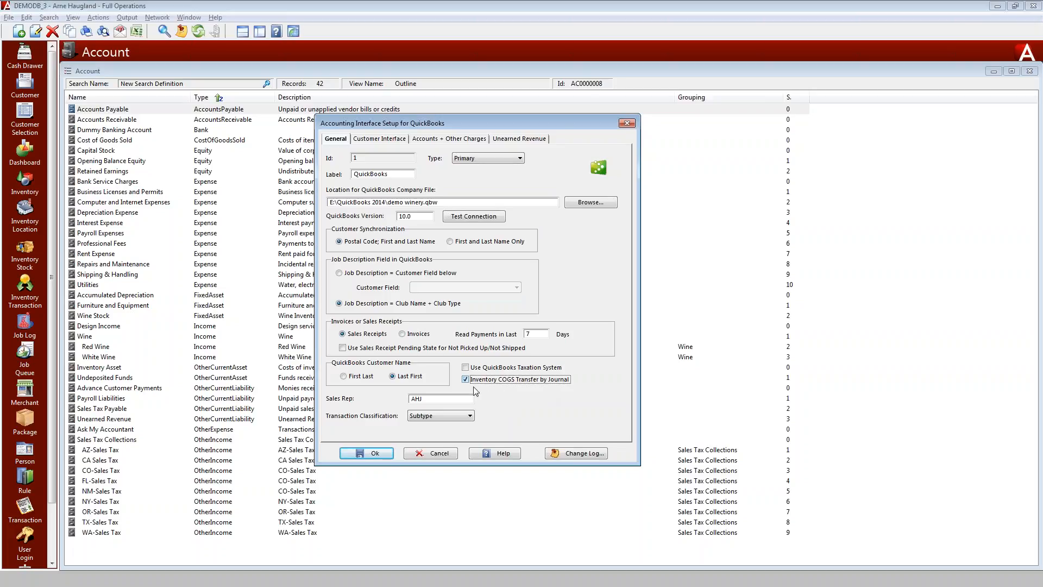
pyautogui.click(527, 139)
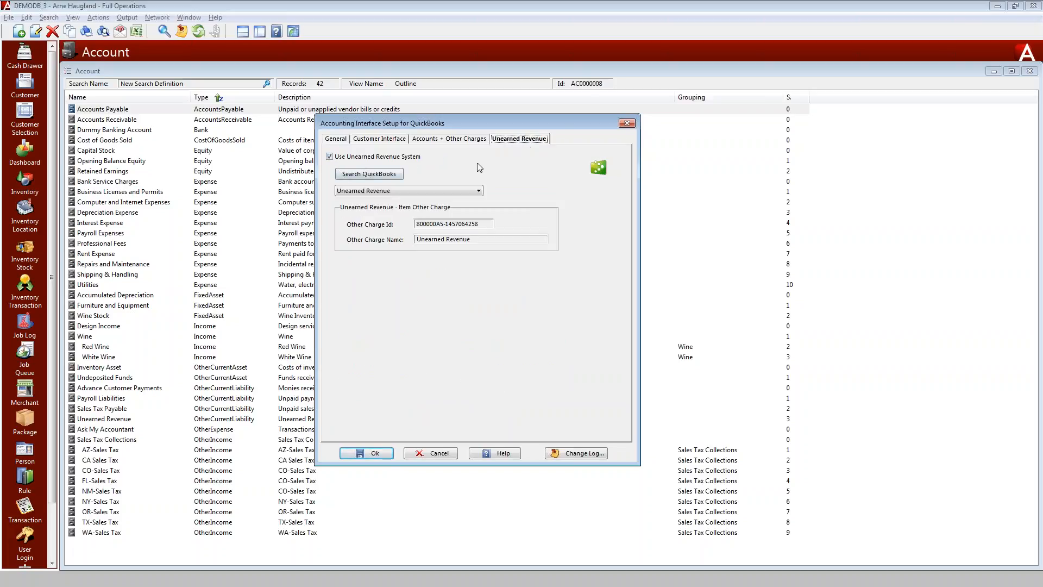
pyautogui.click(336, 142)
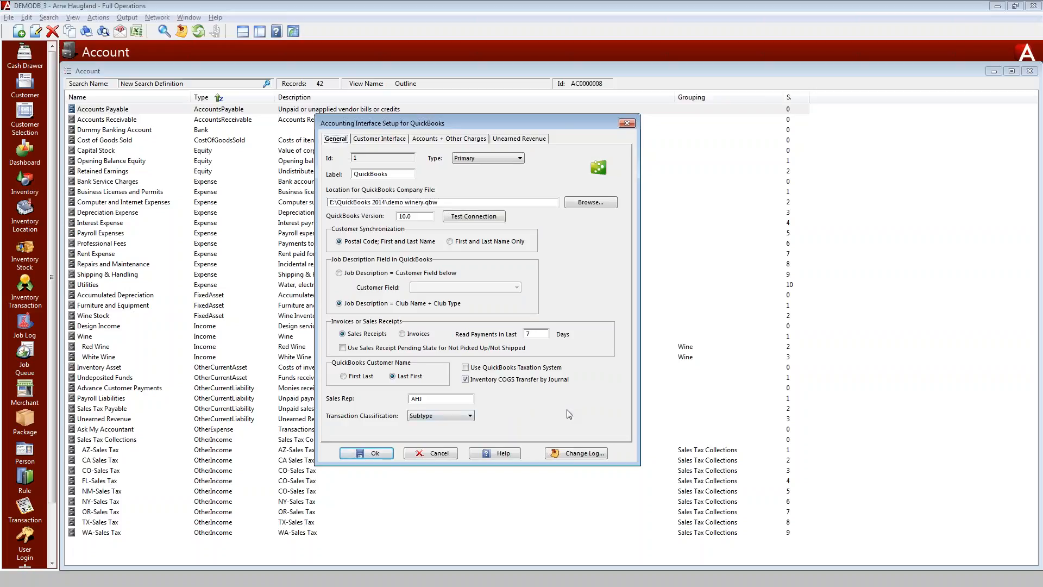
pyautogui.click(371, 458)
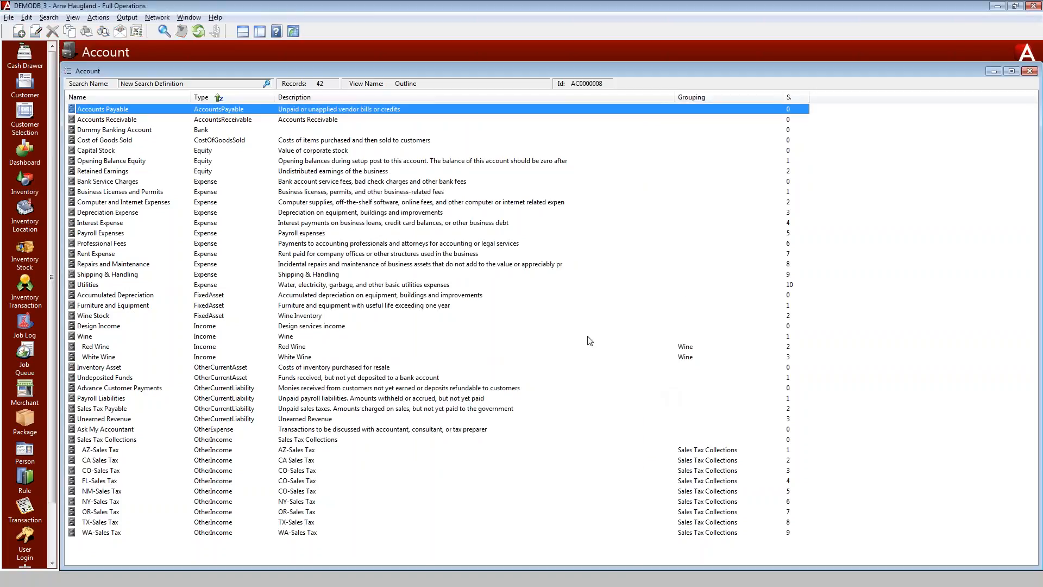
# Close the Account list and open the Sales Tax Rules list in the Rule module
pyautogui.click(1029, 71)
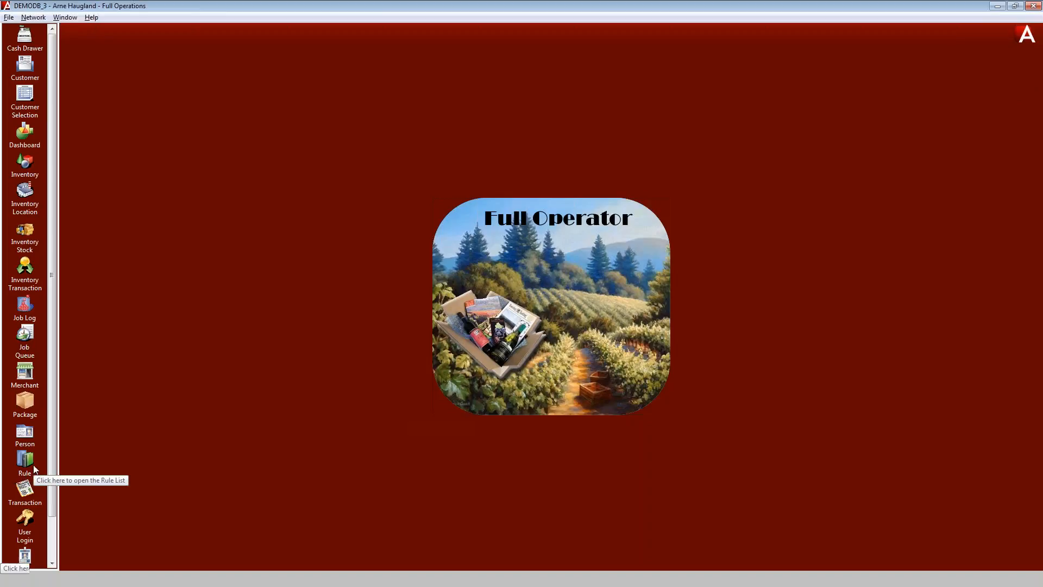
pyautogui.click(27, 468)
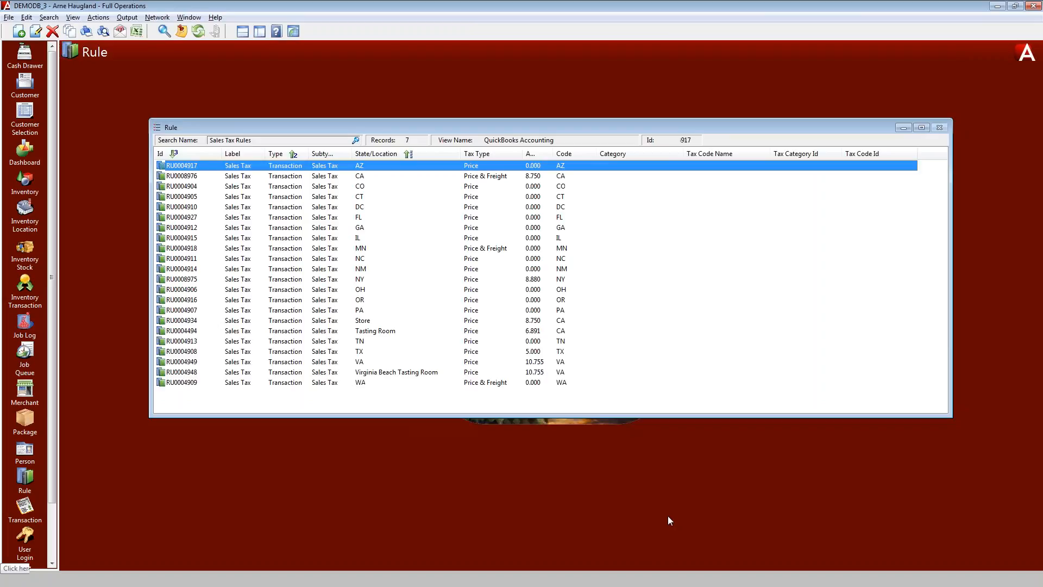
pyautogui.click(935, 549)
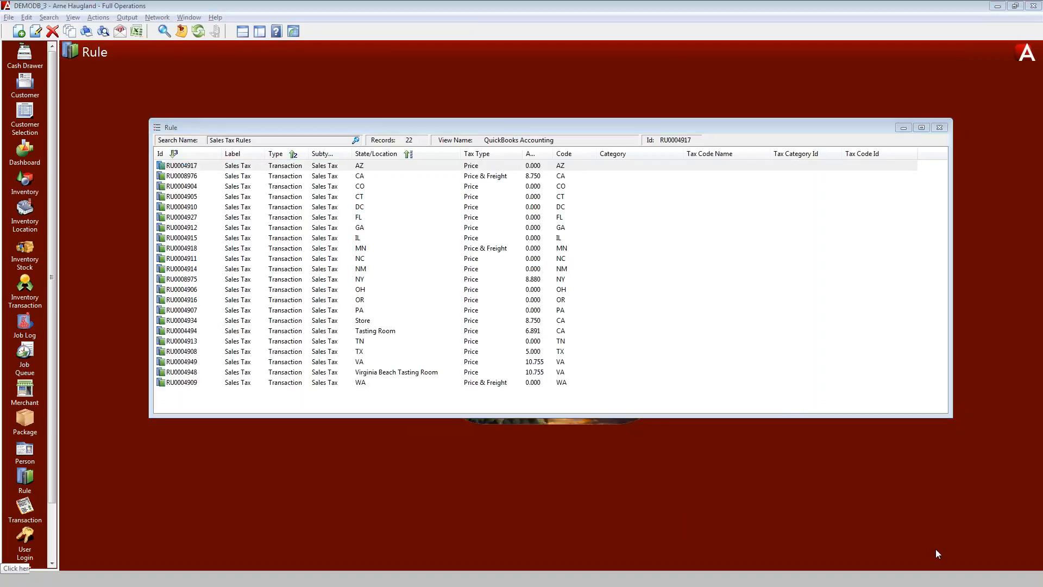
pyautogui.moveTo(773, 153)
pyautogui.mouseDown()
pyautogui.moveTo(743, 220)
pyautogui.moveTo(856, 376)
pyautogui.moveTo(831, 132)
pyautogui.moveTo(734, 142)
pyautogui.mouseUp()
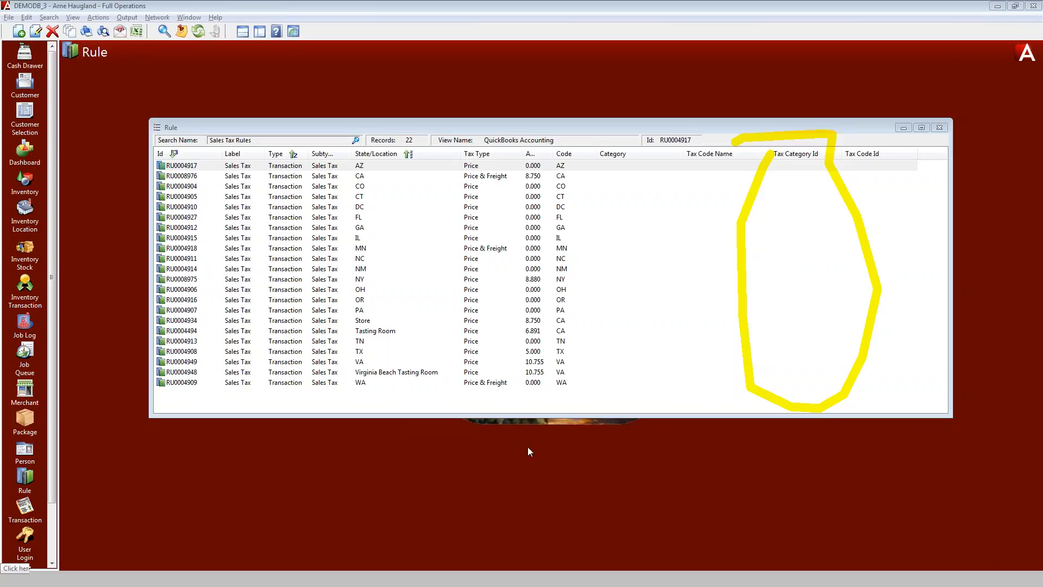
pyautogui.click(234, 129)
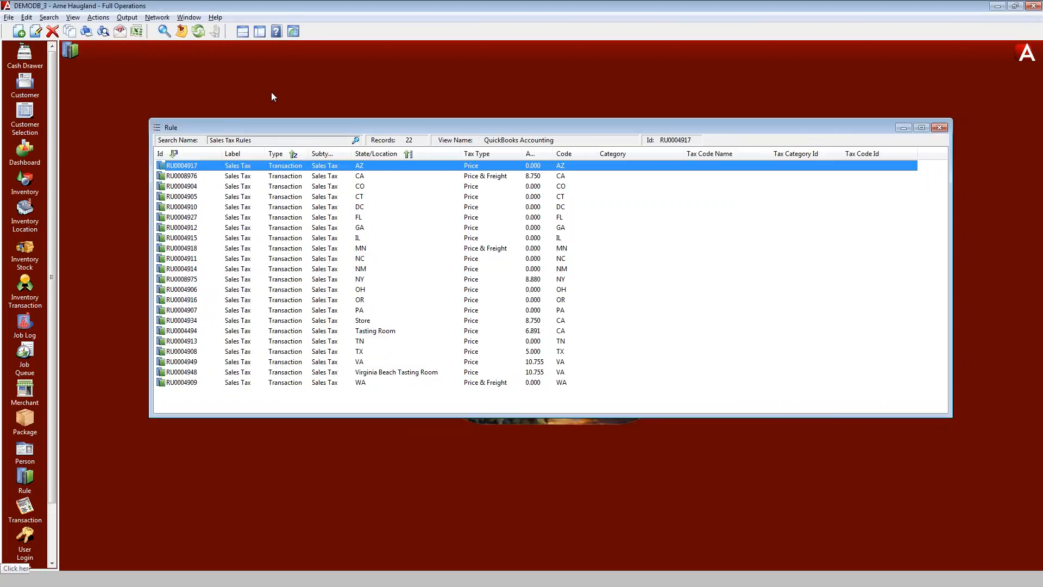
# Import the sales tax structure from QuickBooks Accounting into the sales tax rules
pyautogui.click(93, 19)
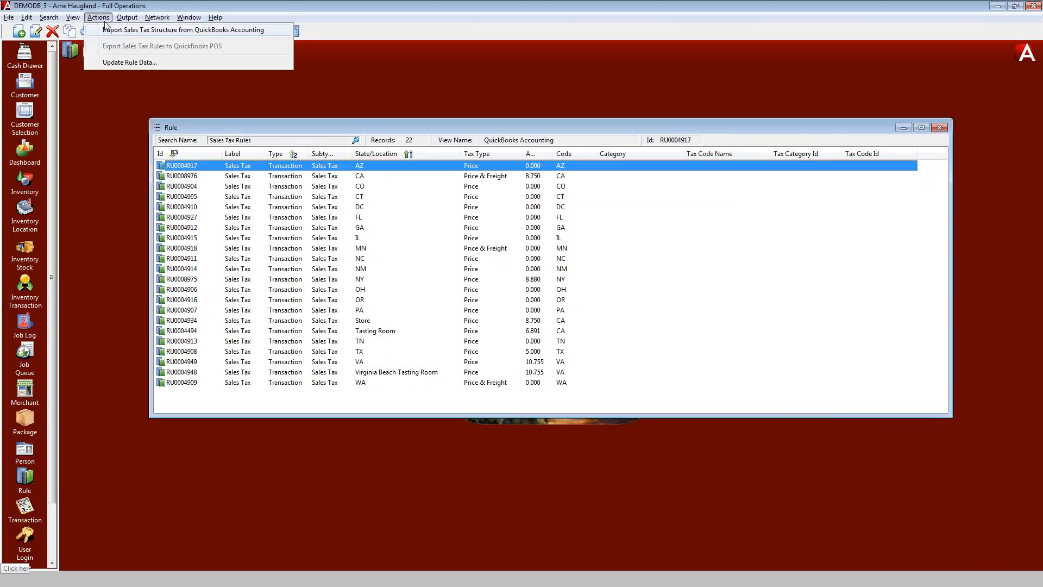
pyautogui.click(172, 32)
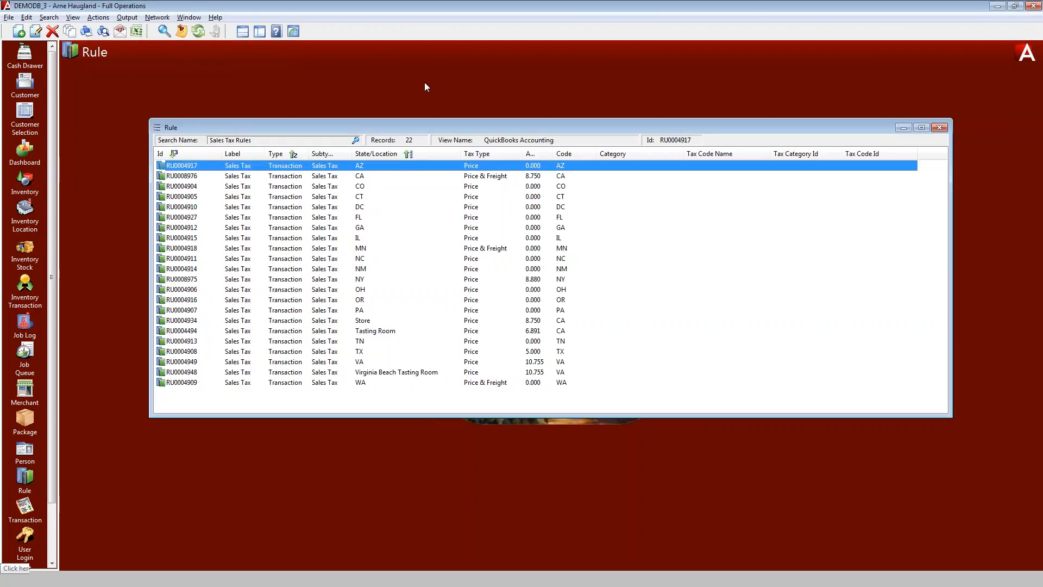
pyautogui.click(198, 33)
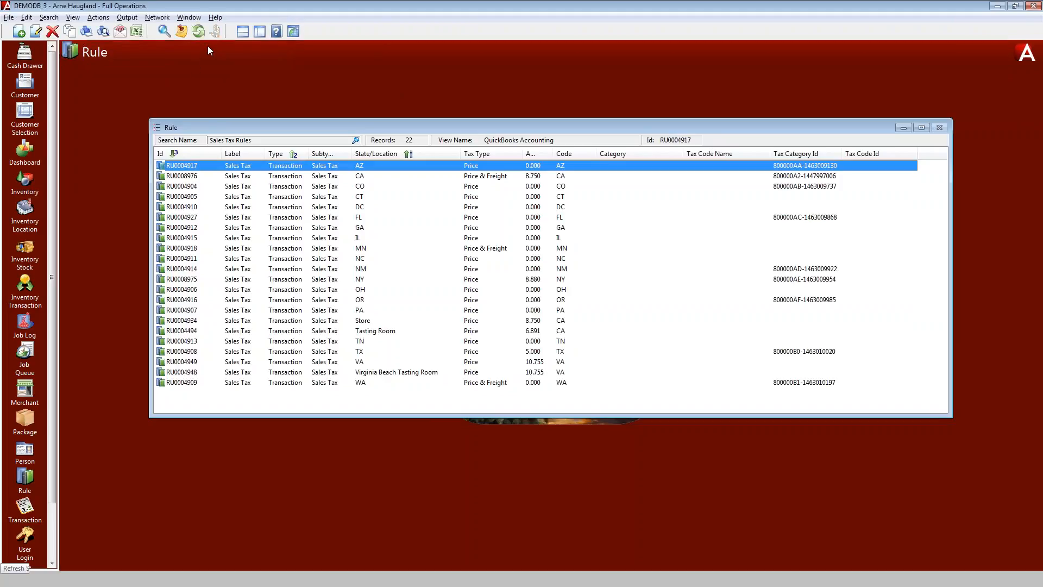
# Examine the Tax Category Ids assigned to each sales tax rule
pyautogui.click(815, 177)
pyautogui.click(803, 217)
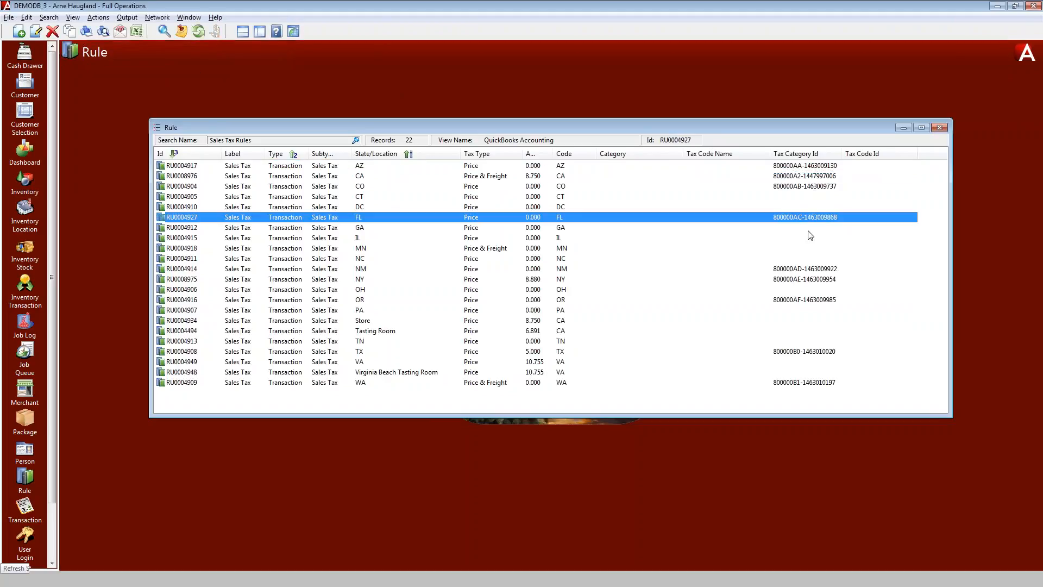
pyautogui.click(815, 269)
pyautogui.click(818, 280)
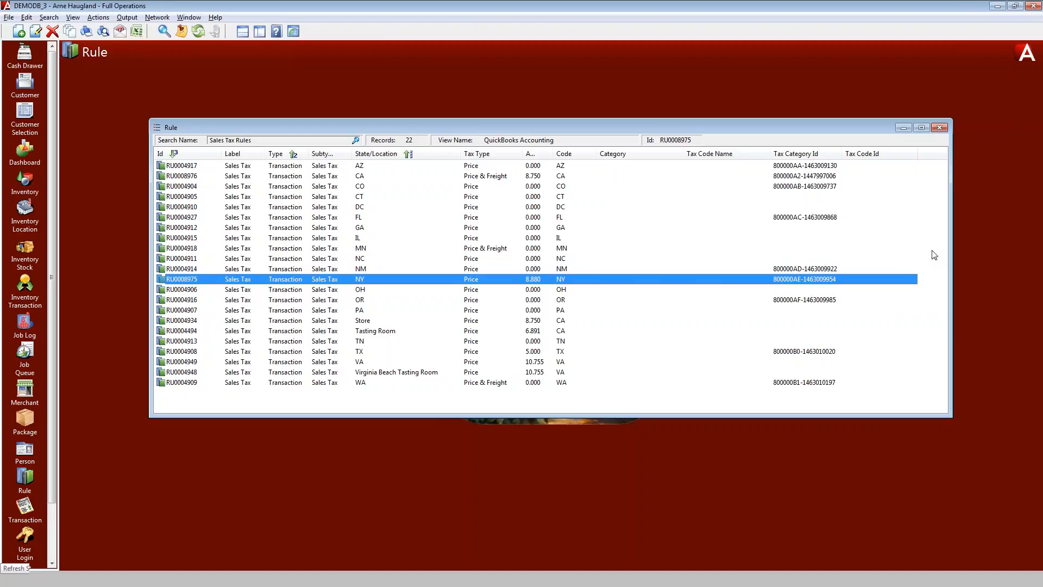
pyautogui.click(375, 332)
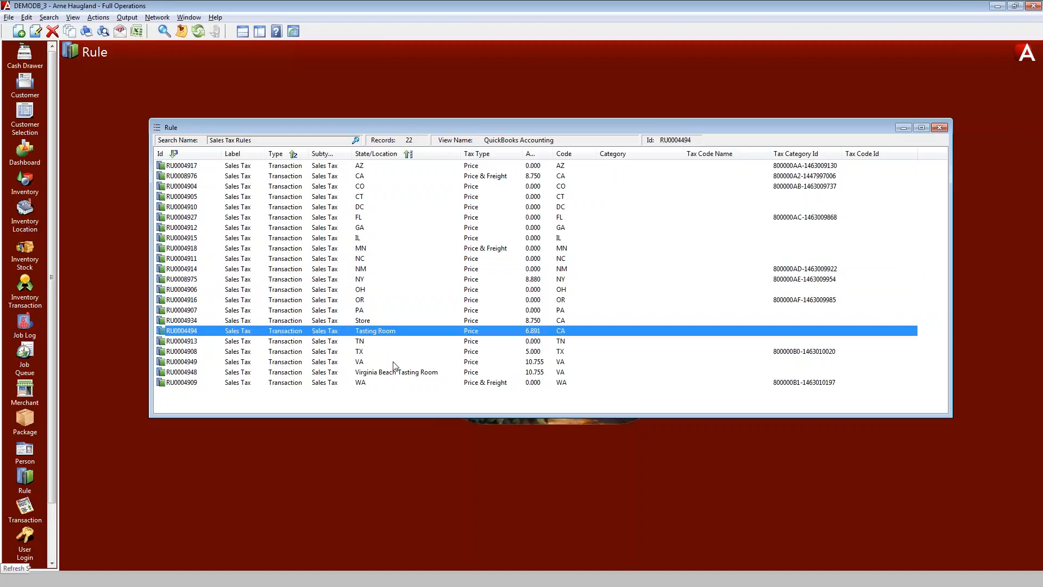
pyautogui.click(390, 374)
pyautogui.click(379, 333)
# Close the rules list and select the Fantastic Cab item in the Inventory list
pyautogui.click(941, 128)
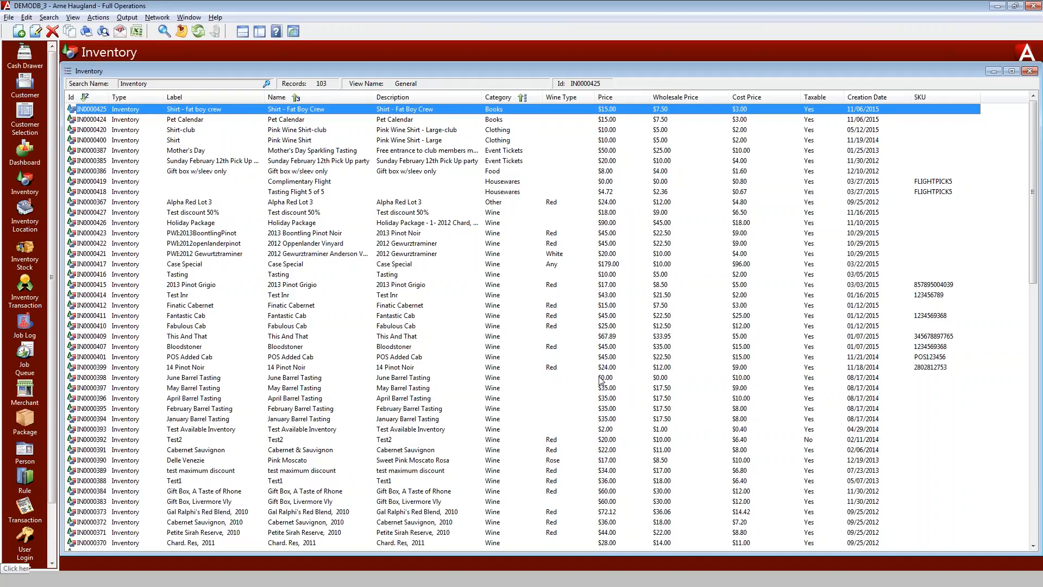
pyautogui.click(551, 318)
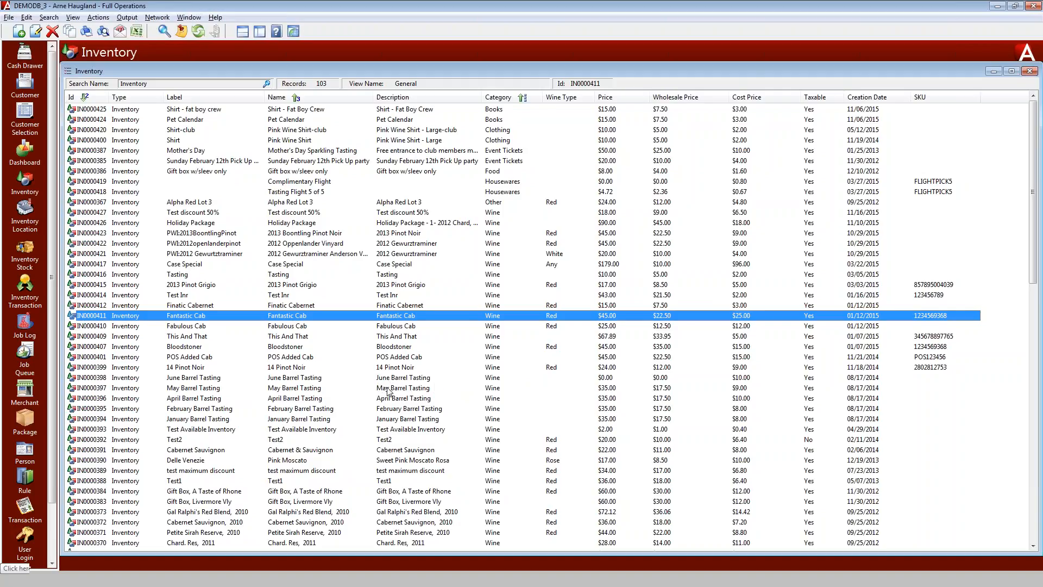
# Switch to QuickBooks and examine the Red Wine Group item's COGS, income and asset accounts
pyautogui.hotkey('alt', 'Tab')
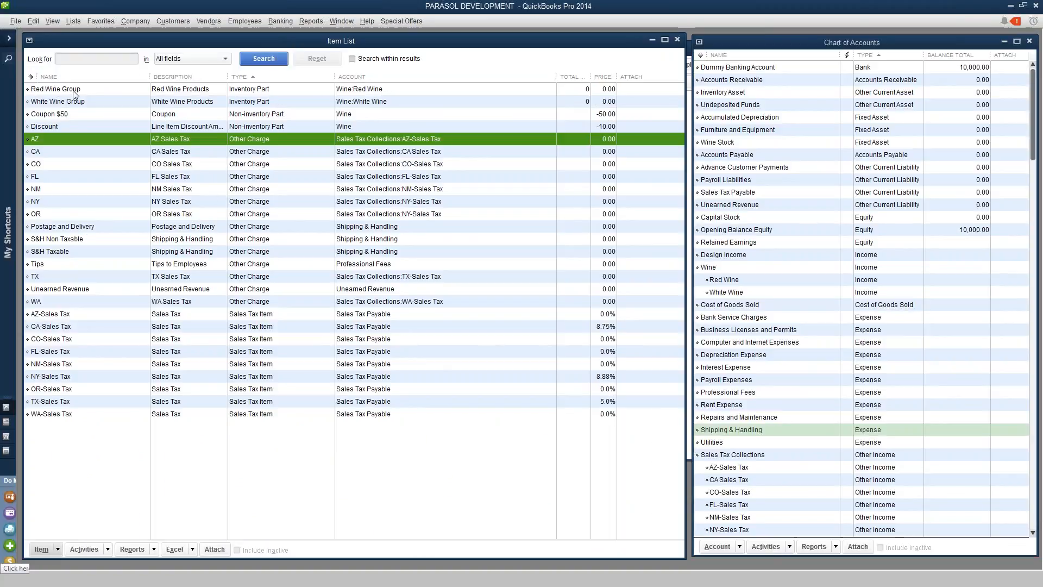
pyautogui.click(73, 95)
pyautogui.click(90, 102)
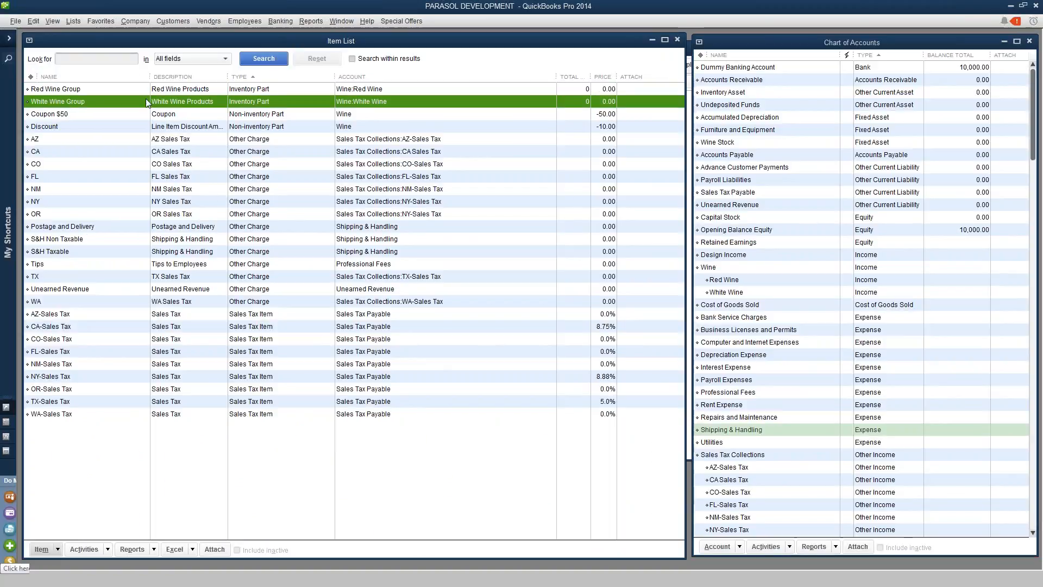
pyautogui.doubleClick(129, 88)
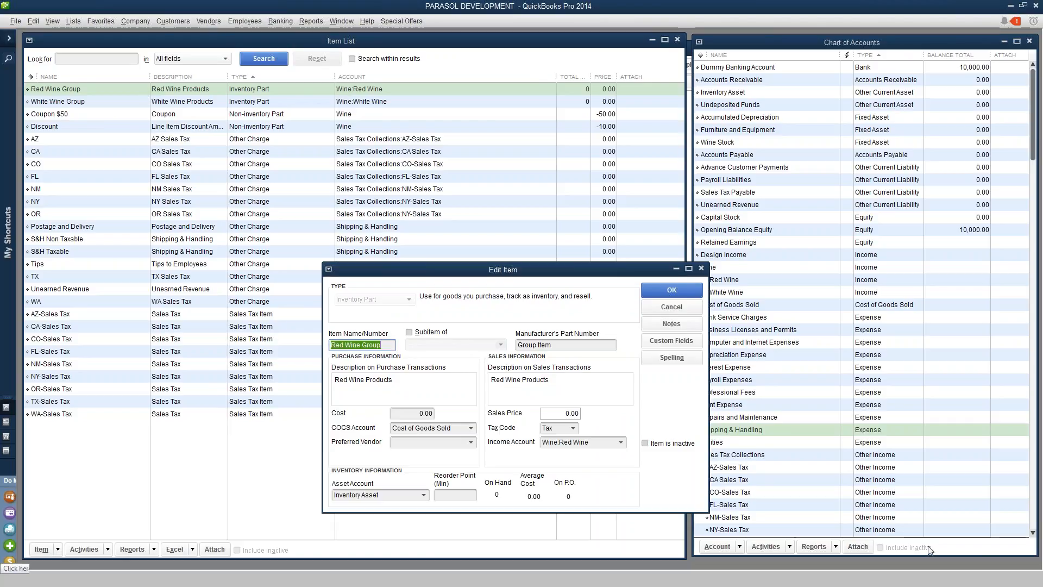
pyautogui.click(955, 548)
pyautogui.click(906, 547)
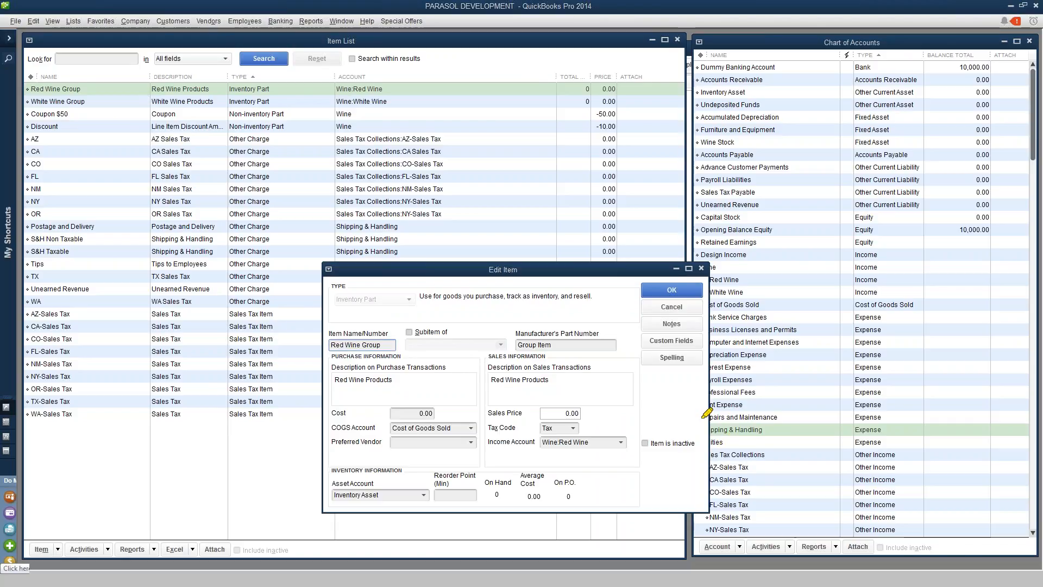
pyautogui.moveTo(550, 389)
pyautogui.mouseDown()
pyautogui.moveTo(496, 416)
pyautogui.moveTo(516, 457)
pyautogui.moveTo(593, 457)
pyautogui.moveTo(633, 441)
pyautogui.moveTo(597, 405)
pyautogui.moveTo(535, 390)
pyautogui.mouseUp()
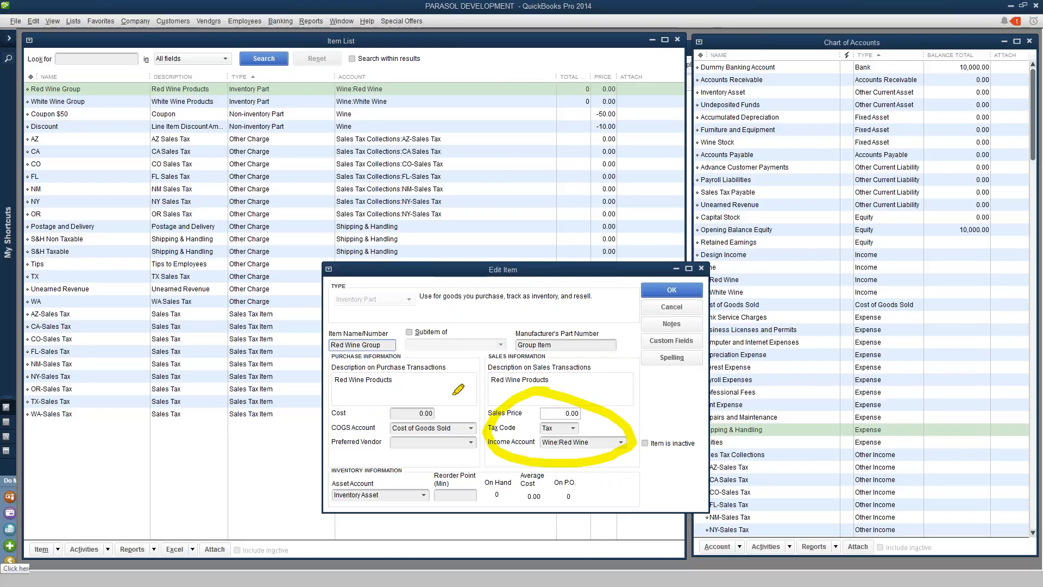
pyautogui.moveTo(367, 462)
pyautogui.mouseDown()
pyautogui.moveTo(313, 499)
pyautogui.moveTo(435, 505)
pyautogui.moveTo(438, 475)
pyautogui.moveTo(392, 463)
pyautogui.moveTo(305, 469)
pyautogui.mouseUp()
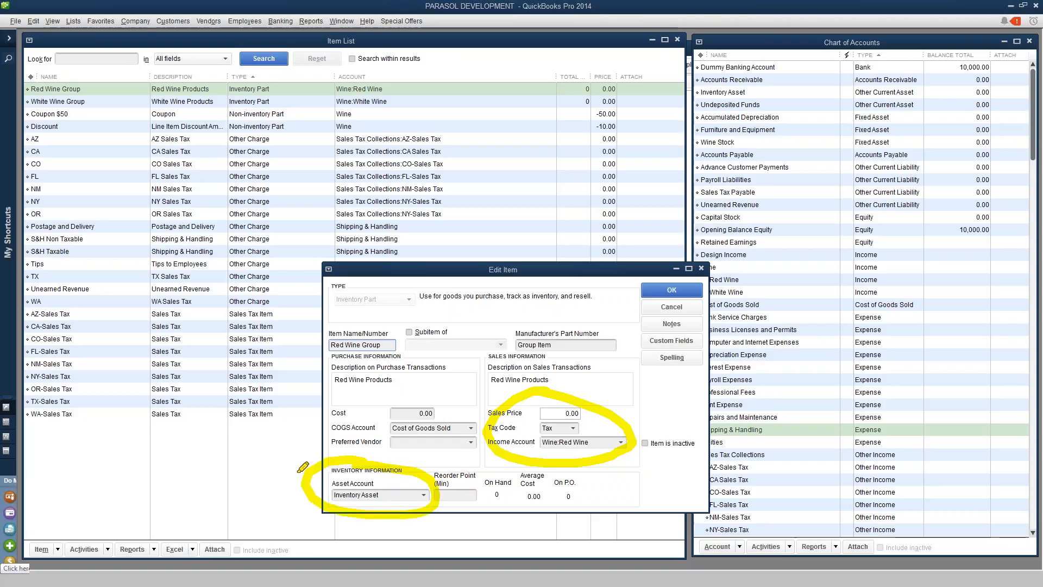
pyautogui.moveTo(432, 392)
pyautogui.mouseDown()
pyautogui.moveTo(361, 409)
pyautogui.moveTo(351, 430)
pyautogui.moveTo(470, 442)
pyautogui.moveTo(453, 405)
pyautogui.moveTo(410, 395)
pyautogui.mouseUp()
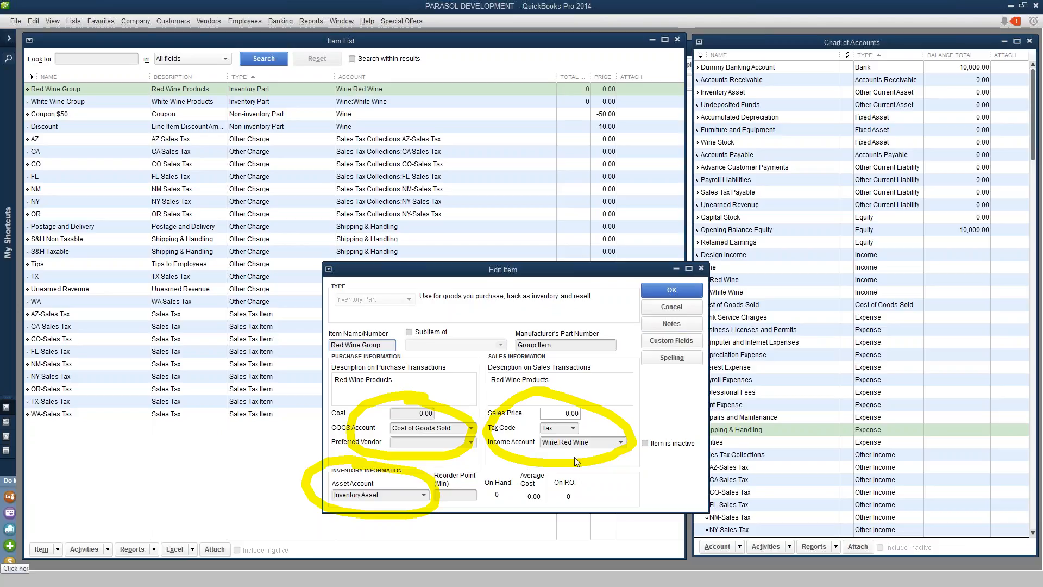
pyautogui.click(683, 292)
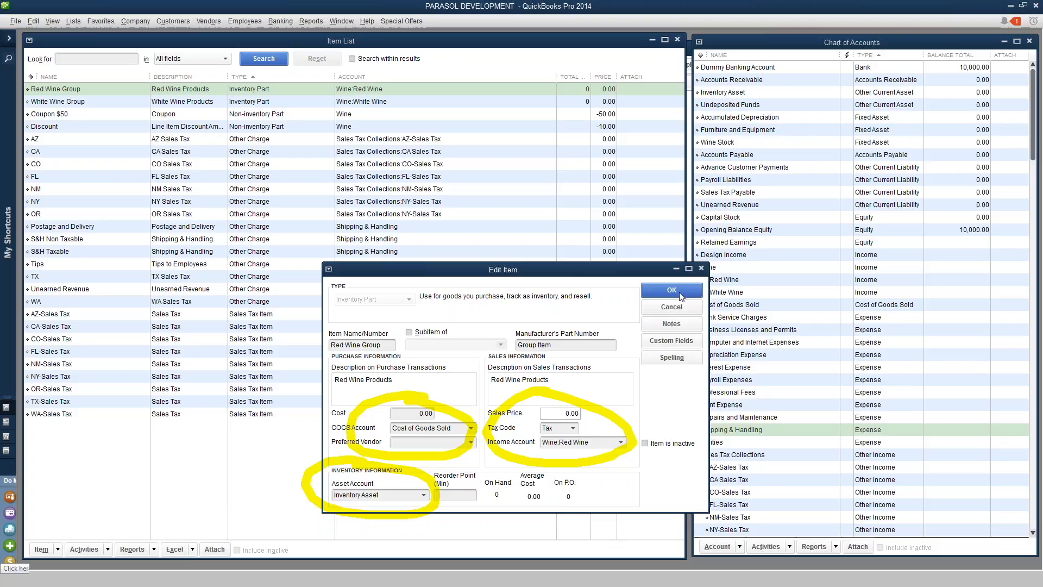
pyautogui.click(256, 105)
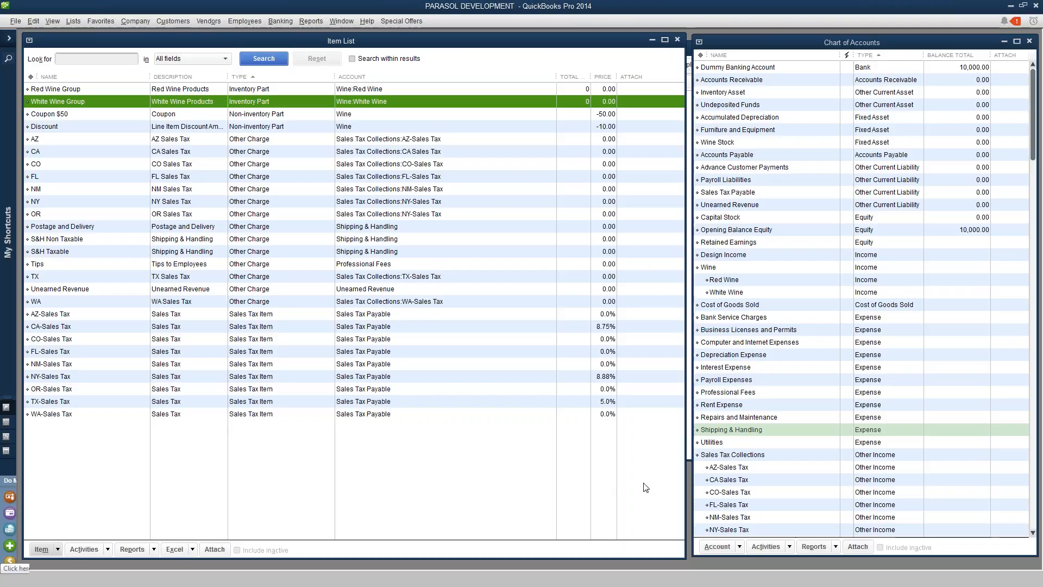
# Return to the winery system and import the Red Wine Group item from QuickBooks Accounting into inventory
pyautogui.hotkey('alt', 'Tab')
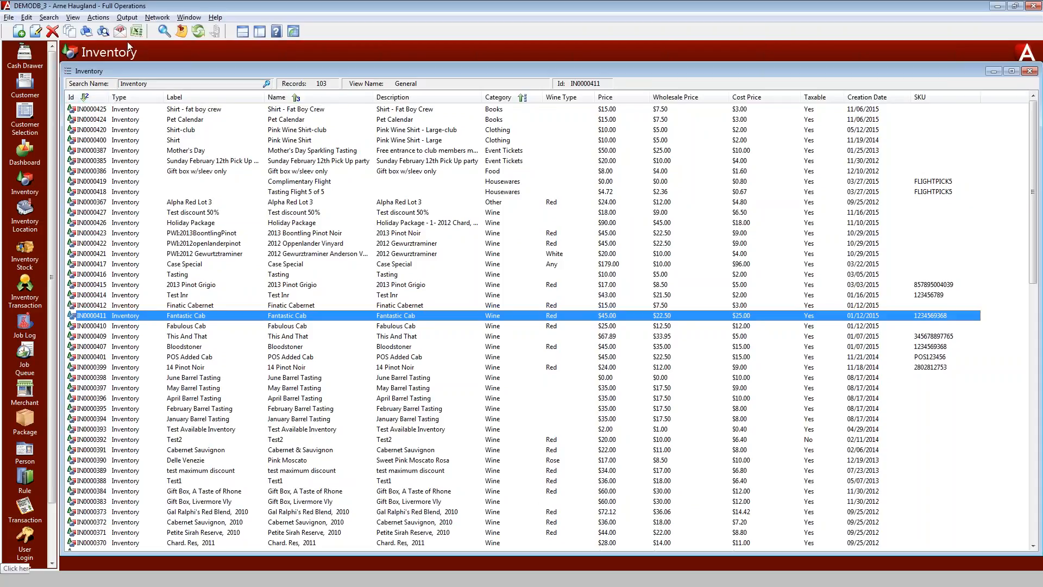
pyautogui.click(98, 17)
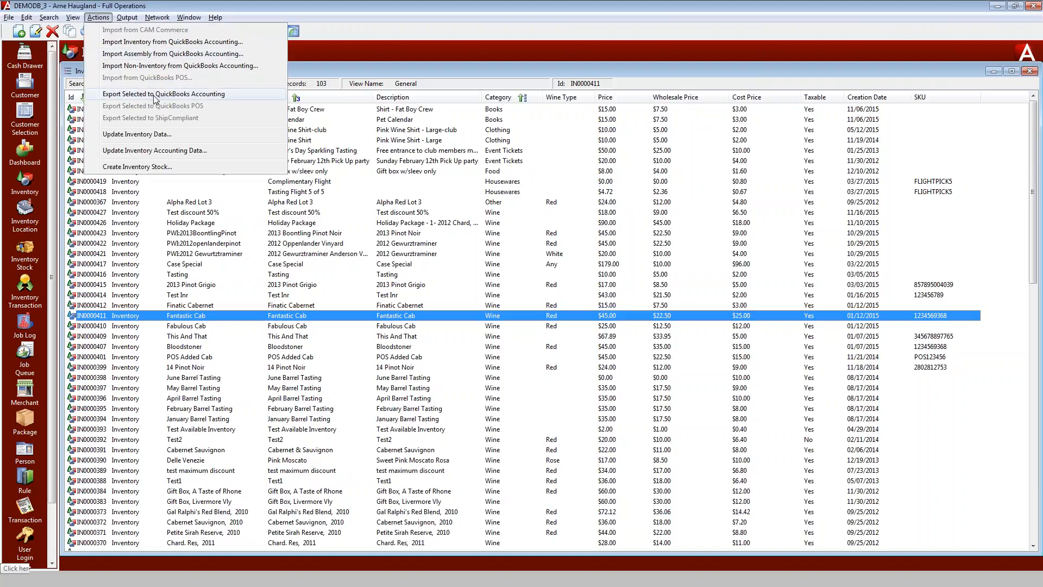
pyautogui.click(163, 42)
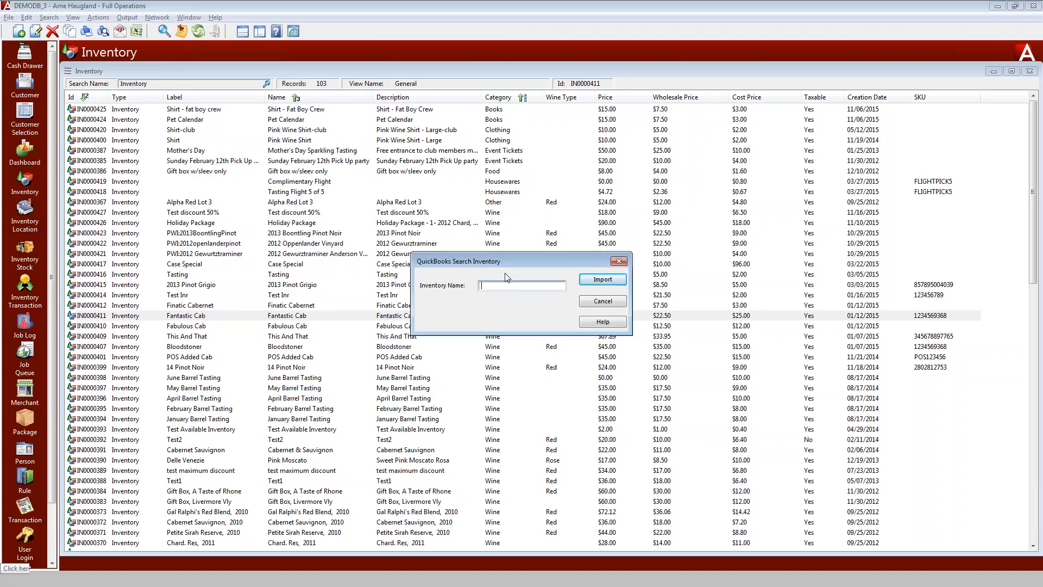
pyautogui.write('red wine%')
pyautogui.click(602, 280)
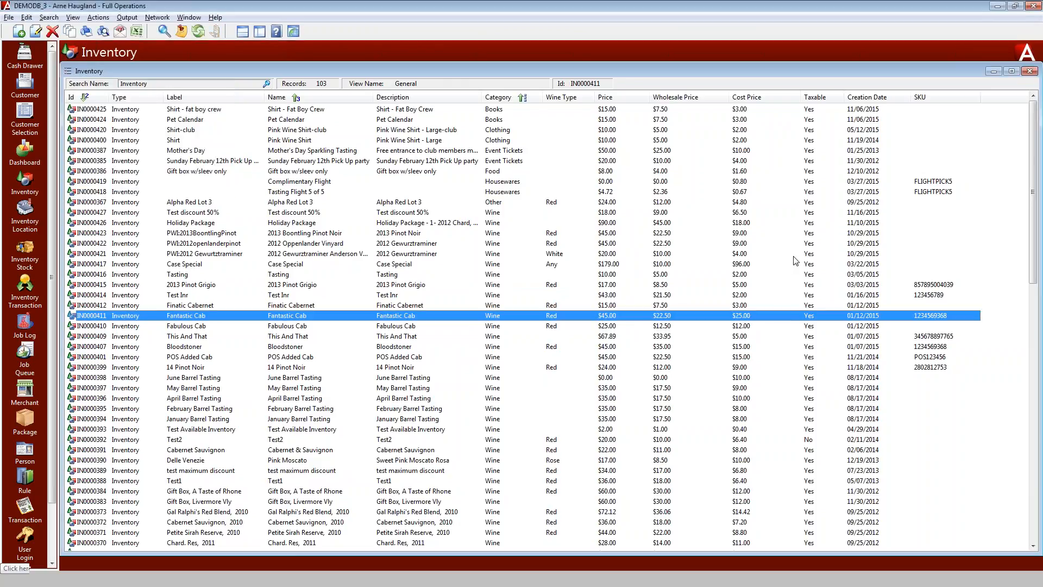
# Refresh the inventory list and search all items sorted by Id to locate the imported group item
pyautogui.click(201, 33)
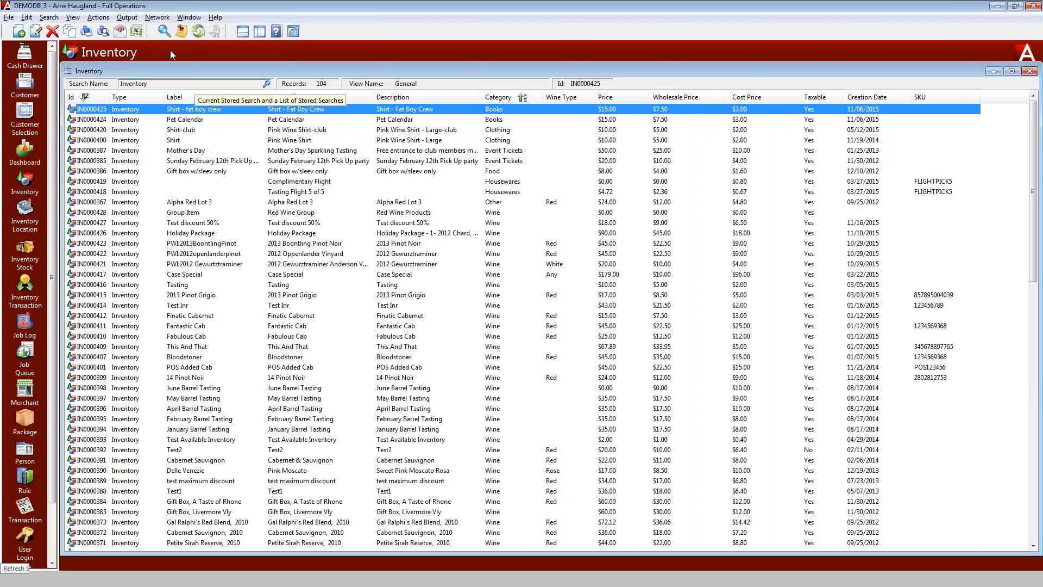
pyautogui.click(165, 32)
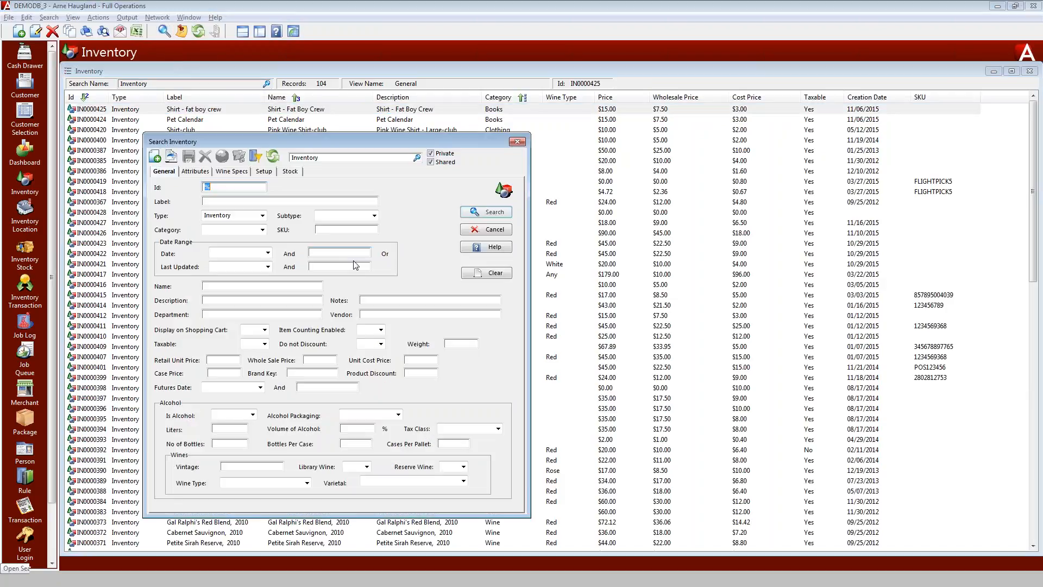
pyautogui.click(496, 213)
pyautogui.click(496, 216)
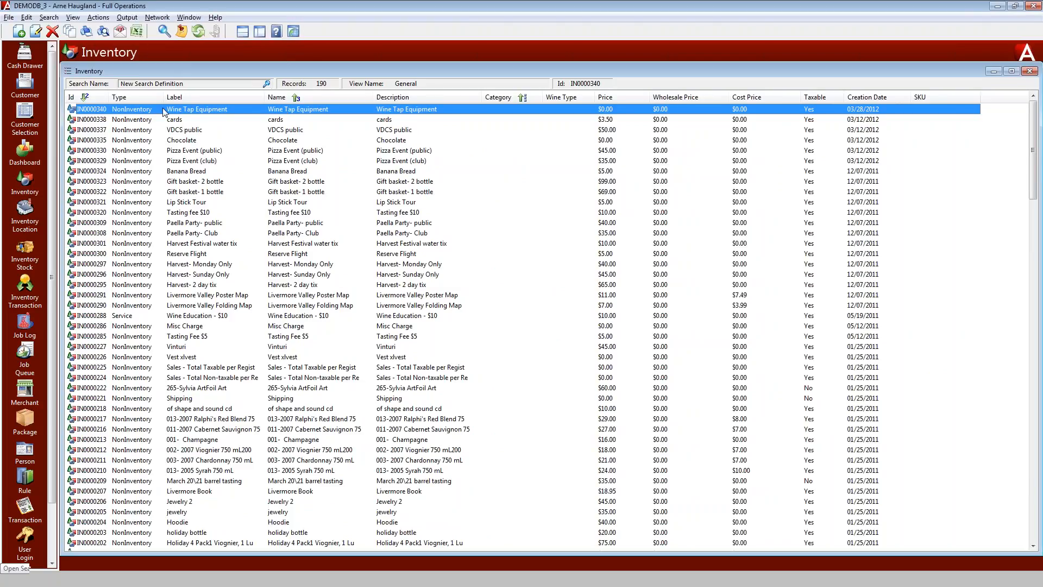
pyautogui.click(90, 100)
pyautogui.click(91, 100)
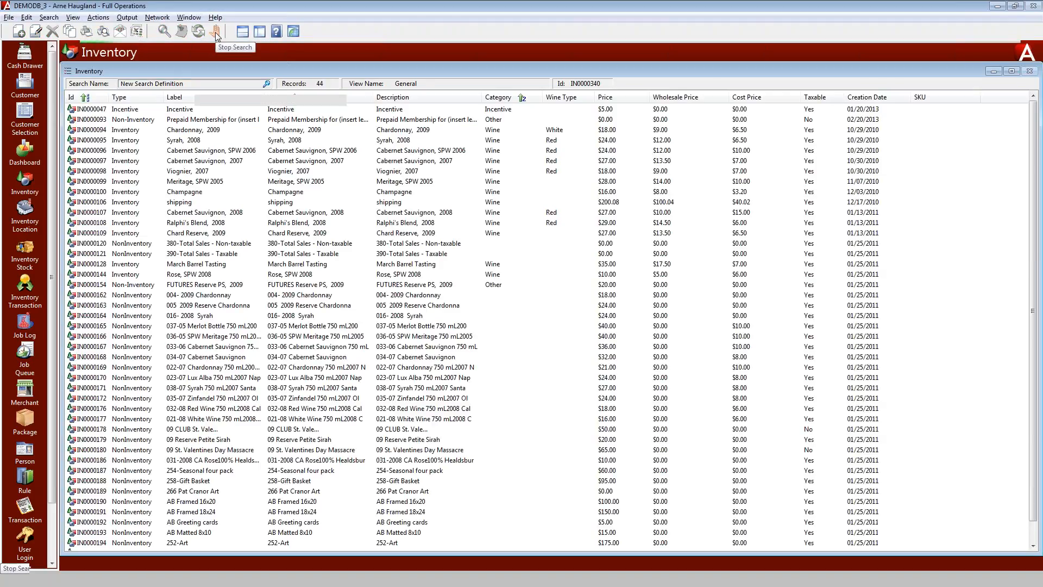
pyautogui.click(93, 97)
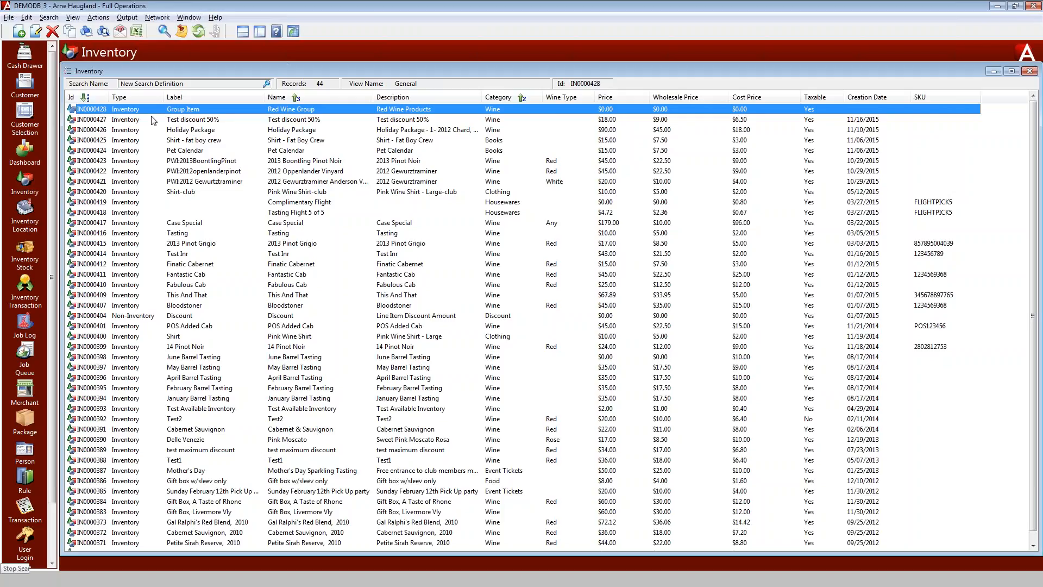
pyautogui.click(184, 121)
# Load the Inventory stored search and filter it to items with Wine Type Red
pyautogui.click(266, 86)
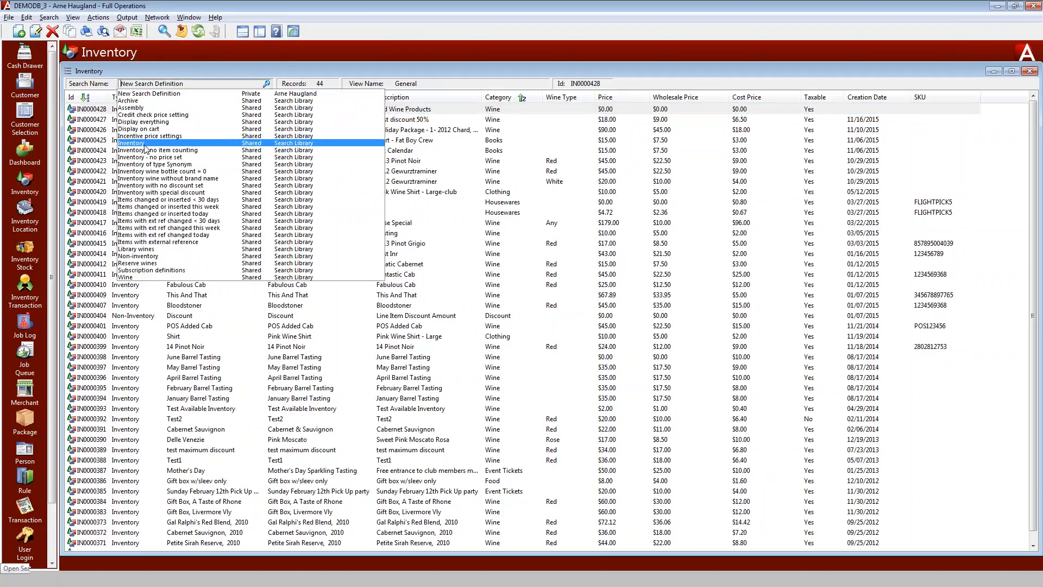
pyautogui.click(286, 146)
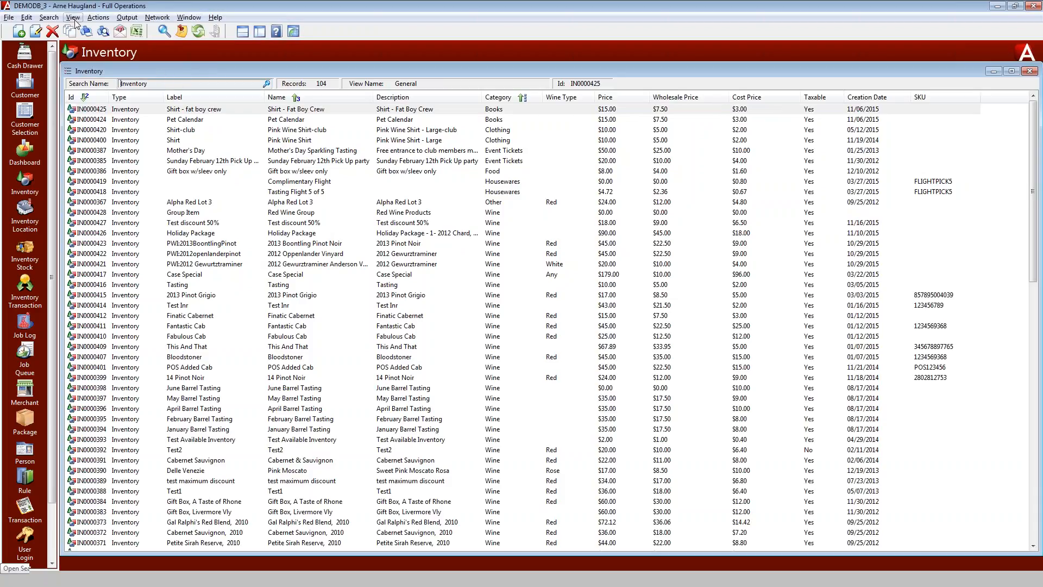
pyautogui.click(164, 31)
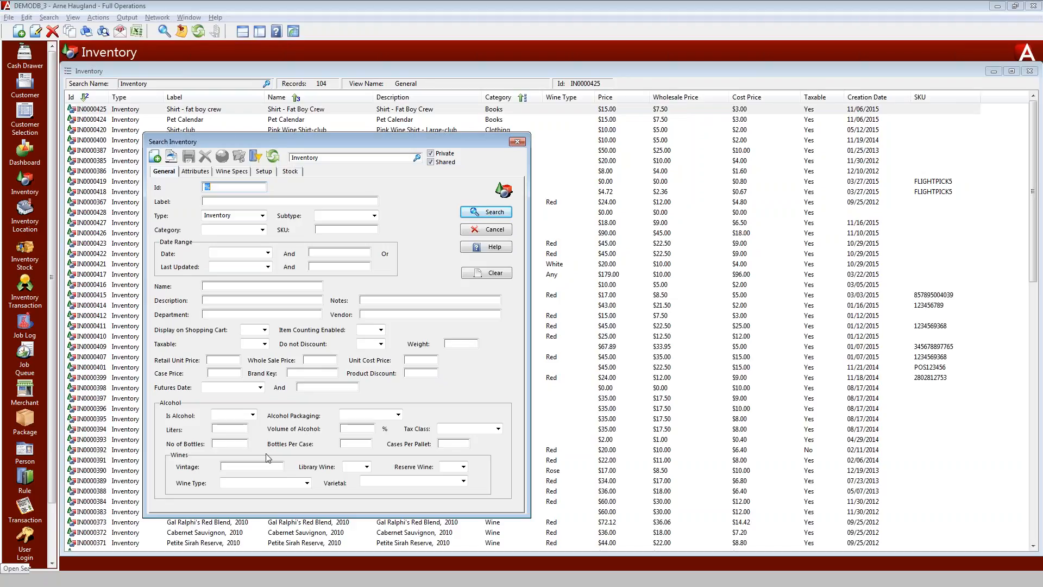
pyautogui.click(306, 484)
pyautogui.click(234, 507)
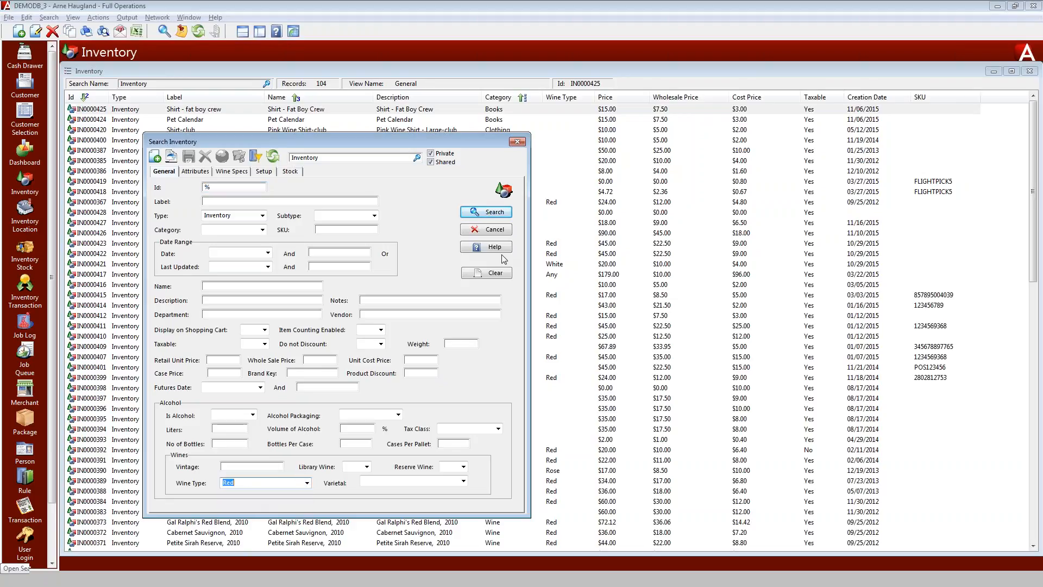
pyautogui.click(488, 212)
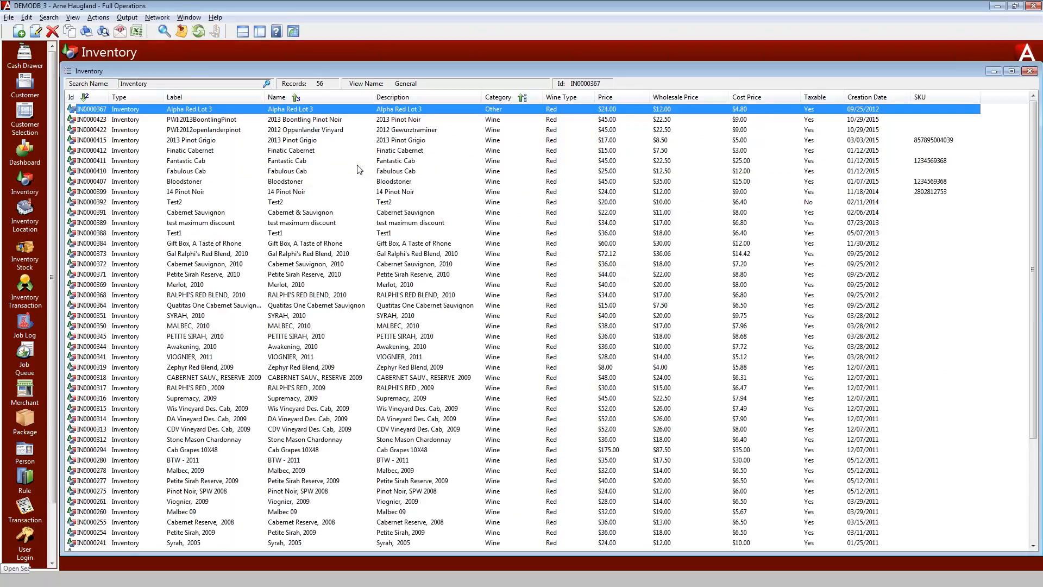
# Switch the inventory list to the QuickBooks Interface view
pyautogui.click(68, 19)
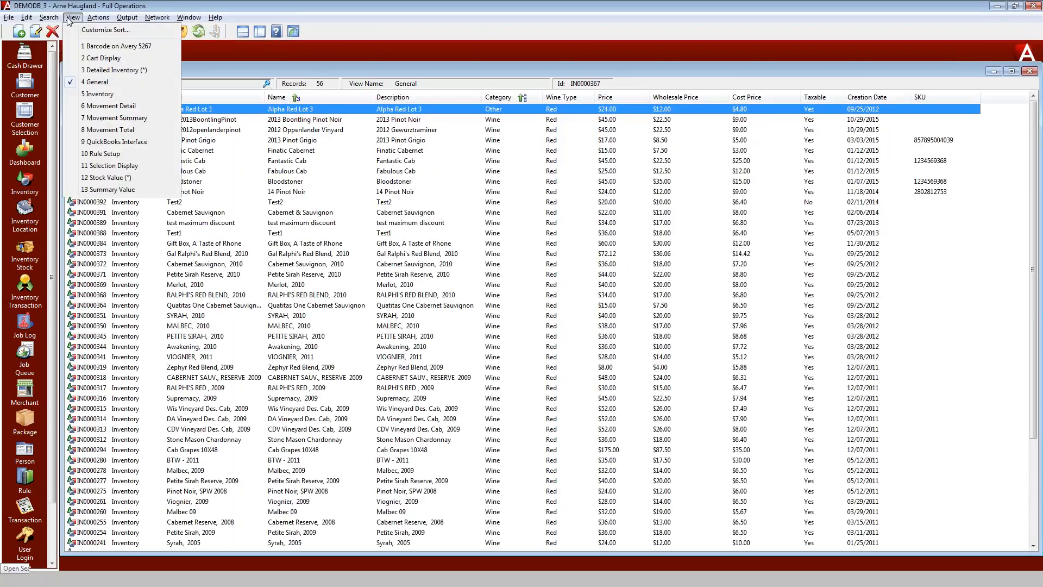
pyautogui.click(125, 143)
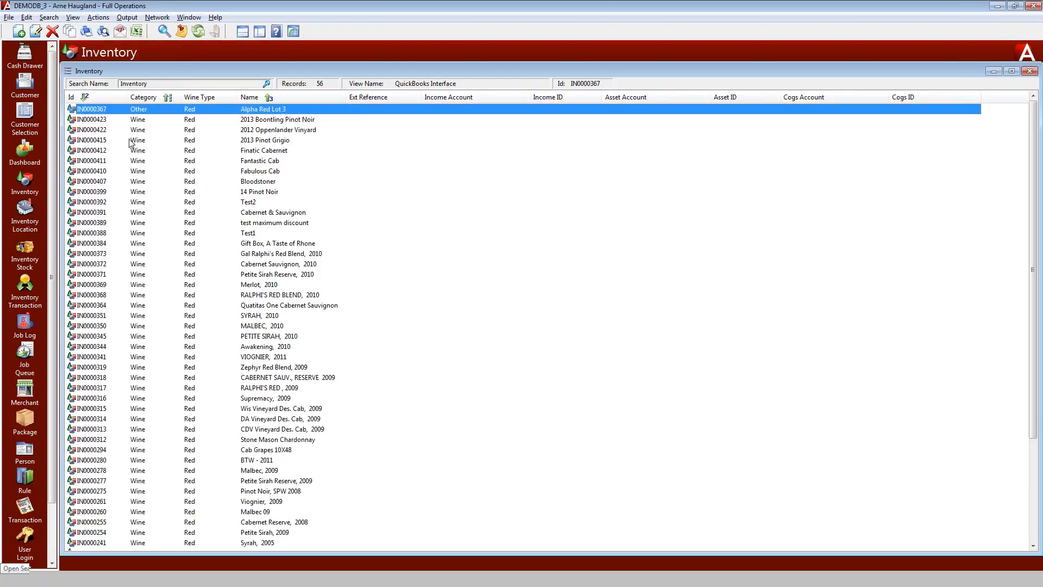
pyautogui.hotkey('ctrl', '2')
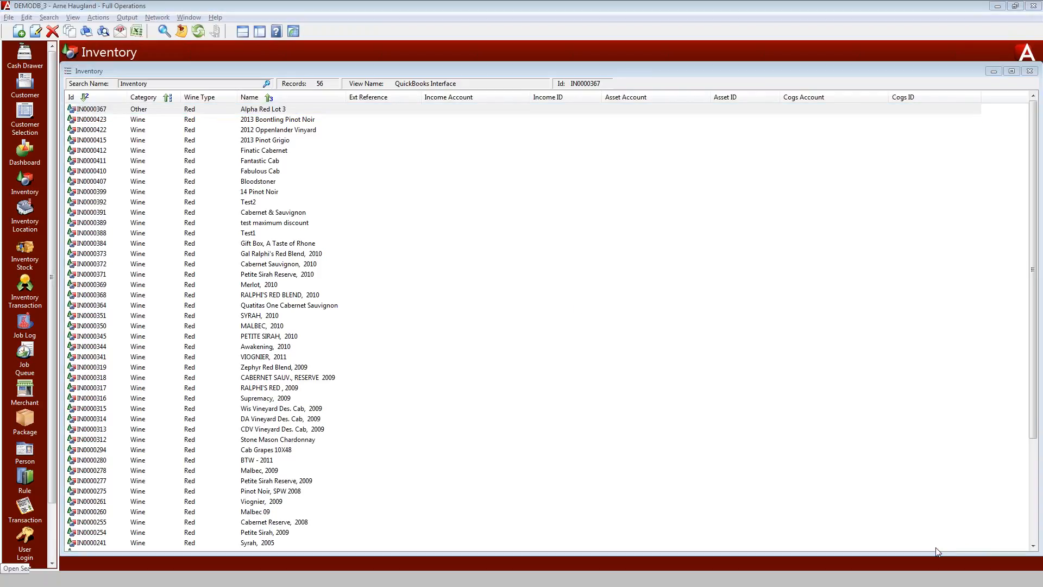
# Select all listed red wines and copy the Red Wine Group's QuickBooks accounting data to them
pyautogui.moveTo(363, 132)
pyautogui.mouseDown()
pyautogui.moveTo(466, 217)
pyautogui.moveTo(924, 497)
pyautogui.moveTo(919, 509)
pyautogui.mouseUp()
pyautogui.moveTo(900, 136)
pyautogui.mouseDown()
pyautogui.moveTo(428, 422)
pyautogui.moveTo(384, 460)
pyautogui.mouseUp()
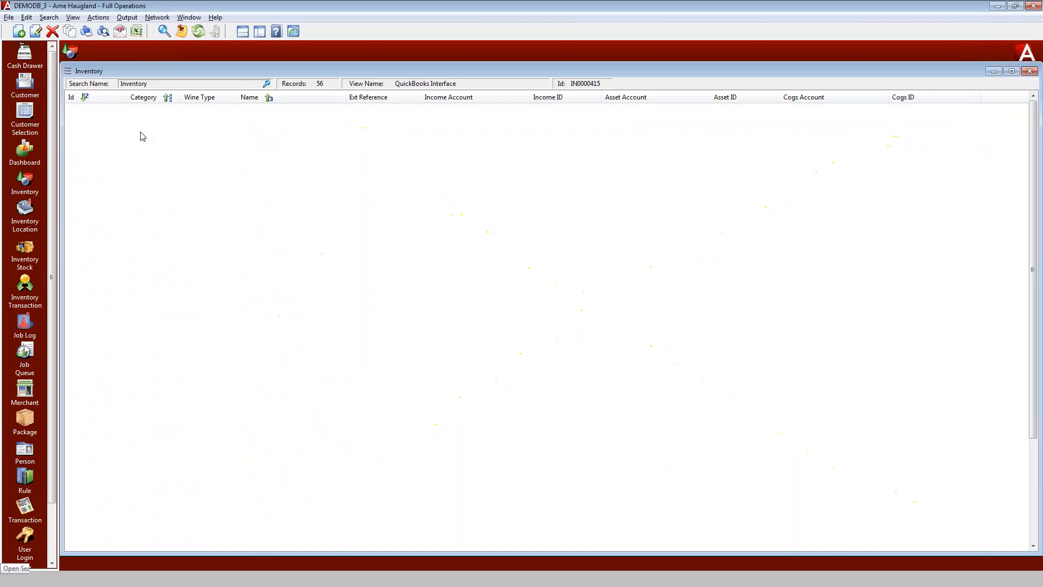
pyautogui.click(136, 139)
pyautogui.hotkey('ctrl', 'a')
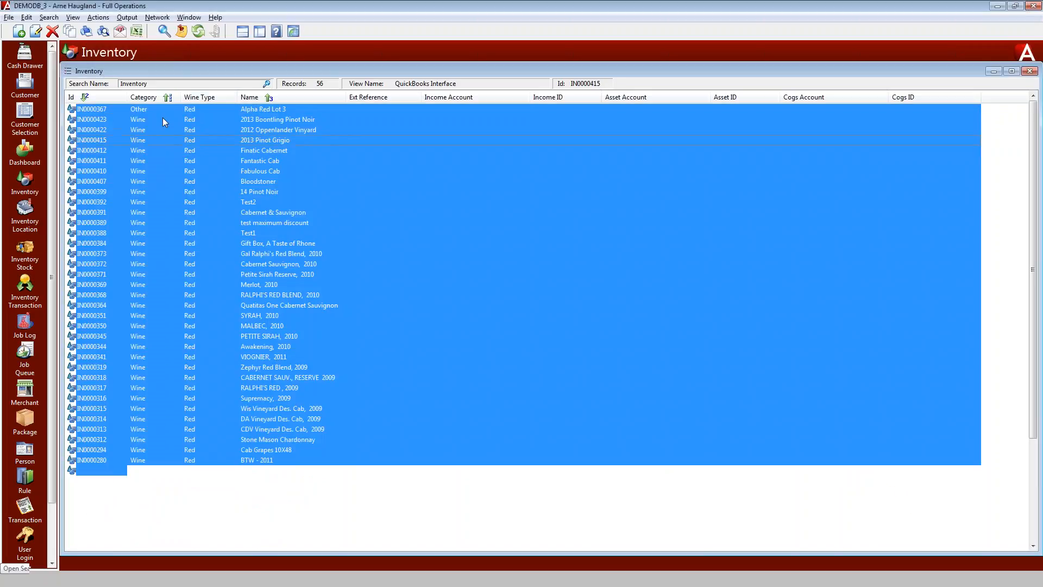
pyautogui.click(99, 17)
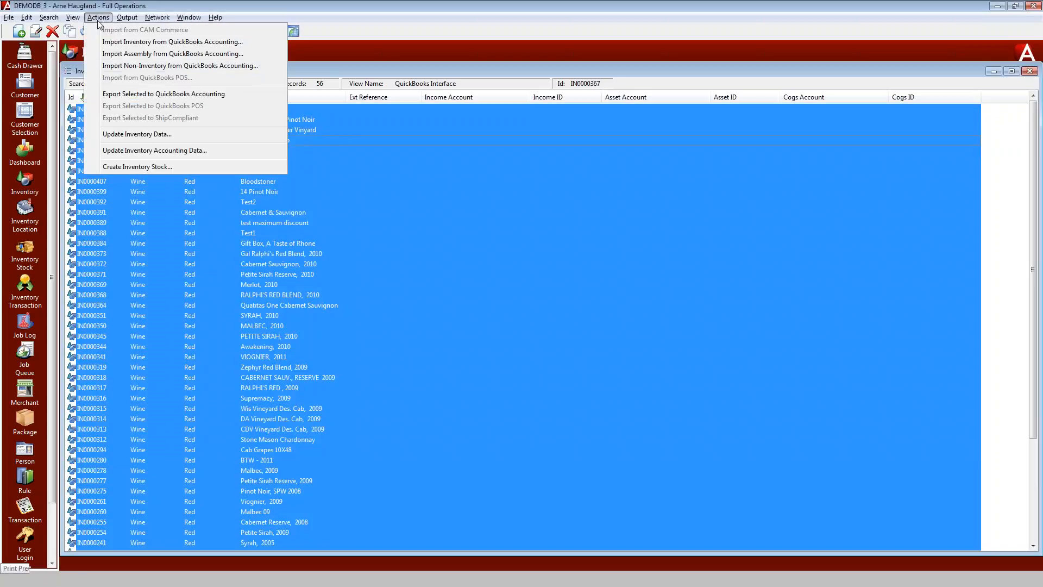
pyautogui.click(159, 151)
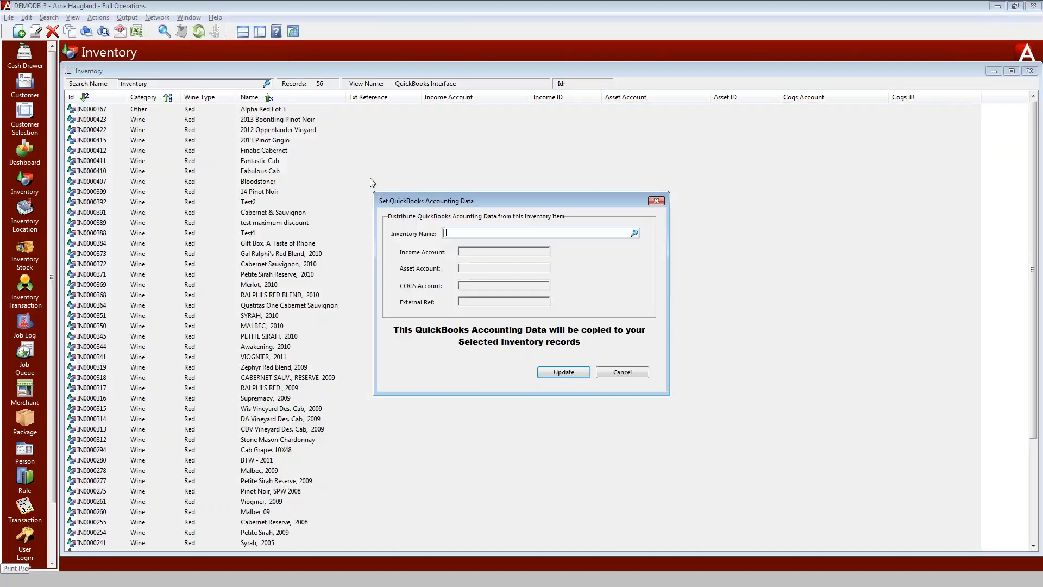
pyautogui.write('r')
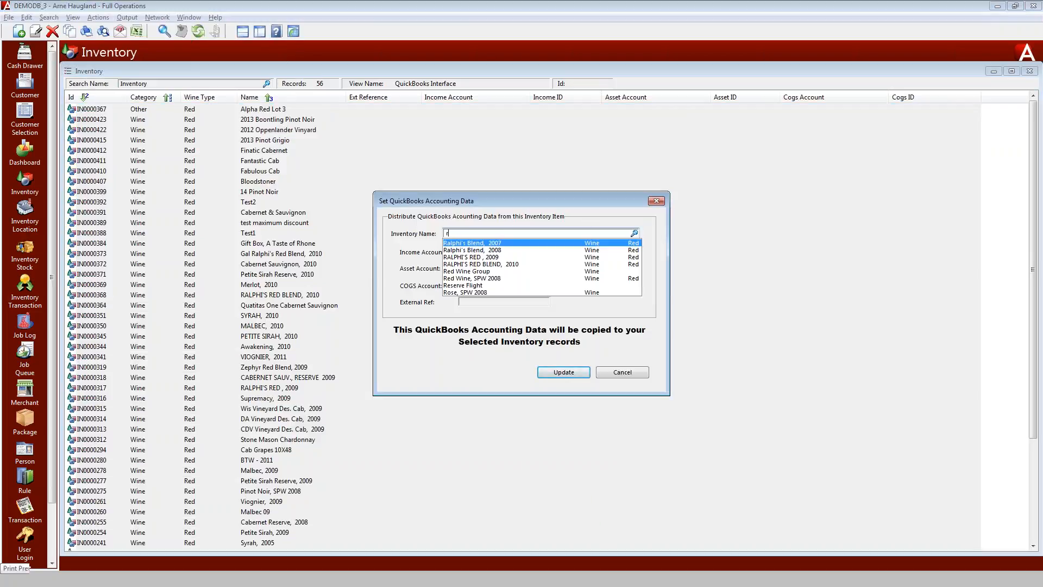
pyautogui.write('e')
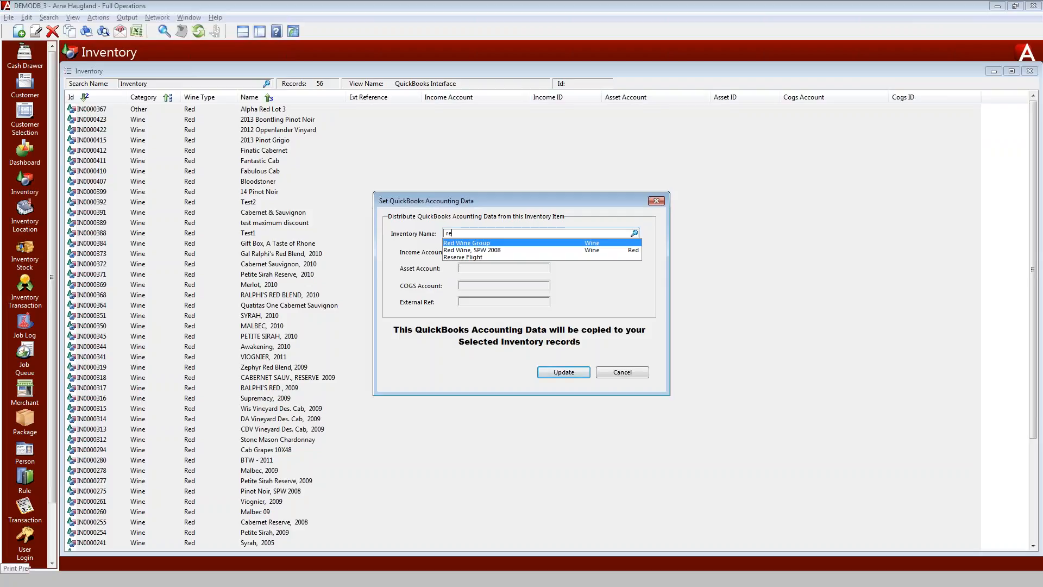
pyautogui.press('Return')
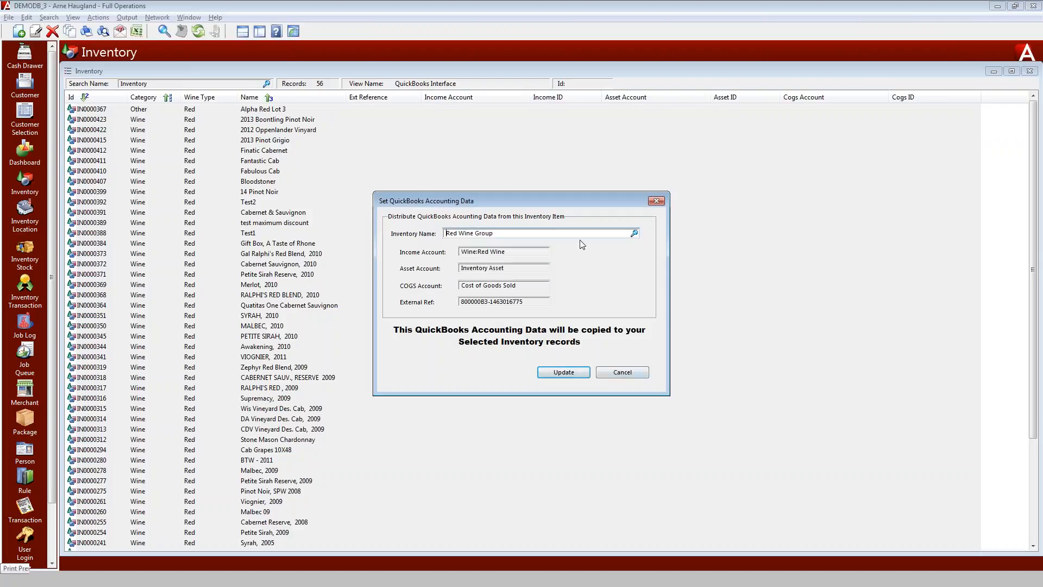
pyautogui.click(519, 301)
pyautogui.click(573, 374)
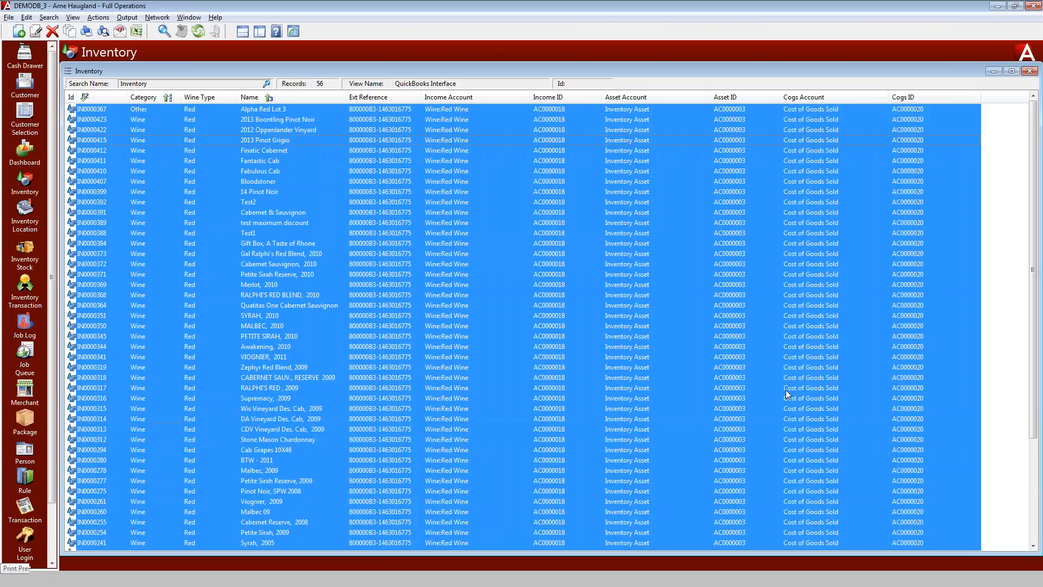
# Review the red wine list and compare it with the QuickBooks item list
pyautogui.click(580, 332)
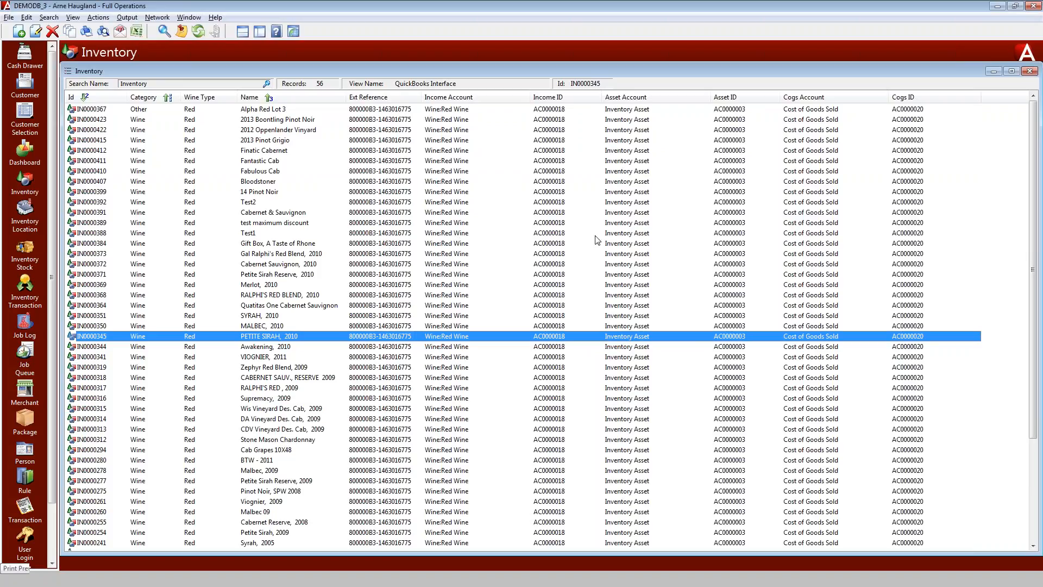
pyautogui.click(695, 234)
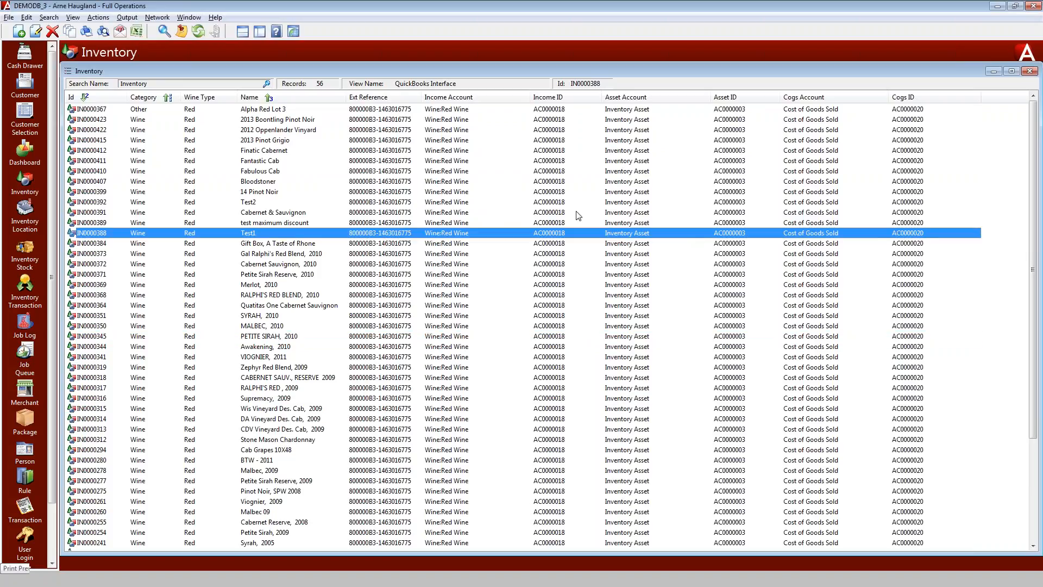
pyautogui.hotkey('alt', 'Tab')
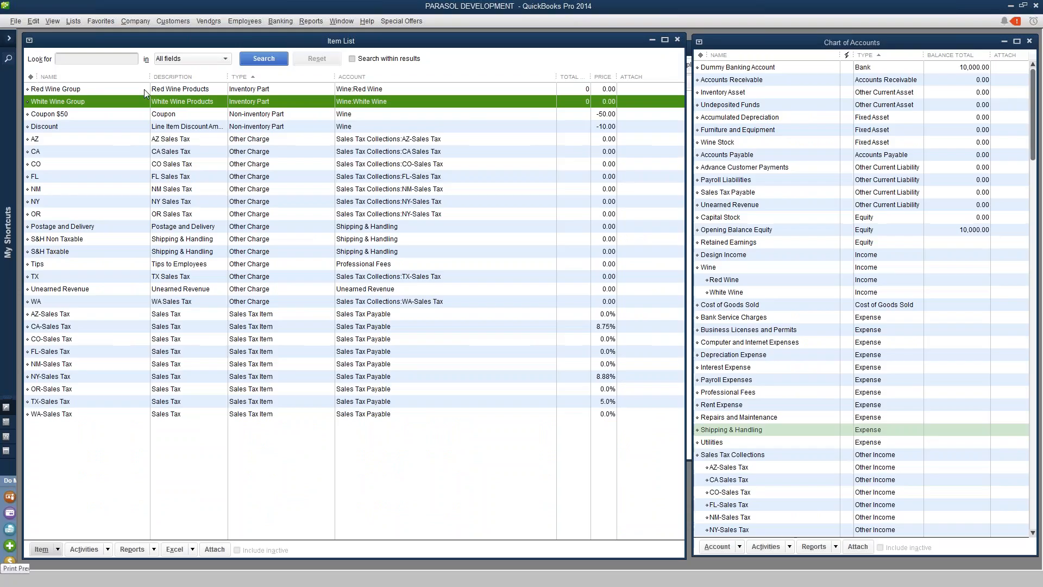
pyautogui.click(144, 90)
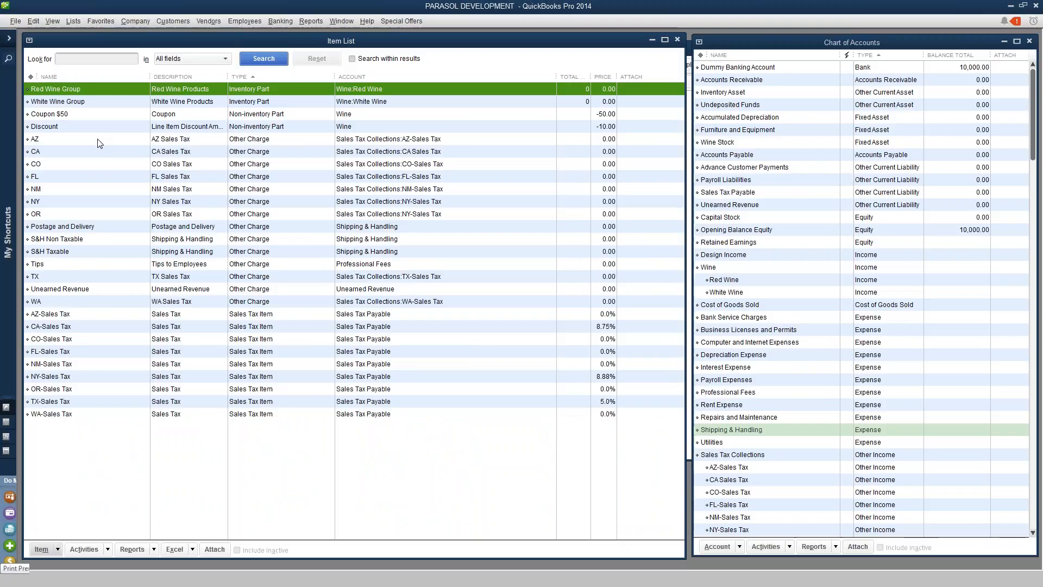
pyautogui.hotkey('alt', 'Tab')
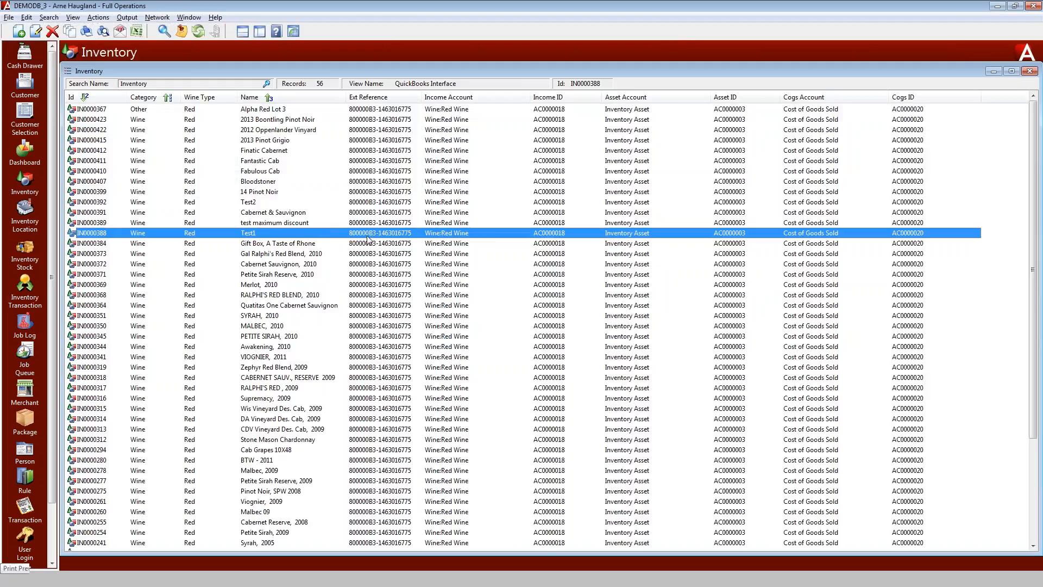
# Open the Cabernet Sauvignon, 2010 record to inspect its QuickBooks External Reference, then close it
pyautogui.doubleClick(424, 266)
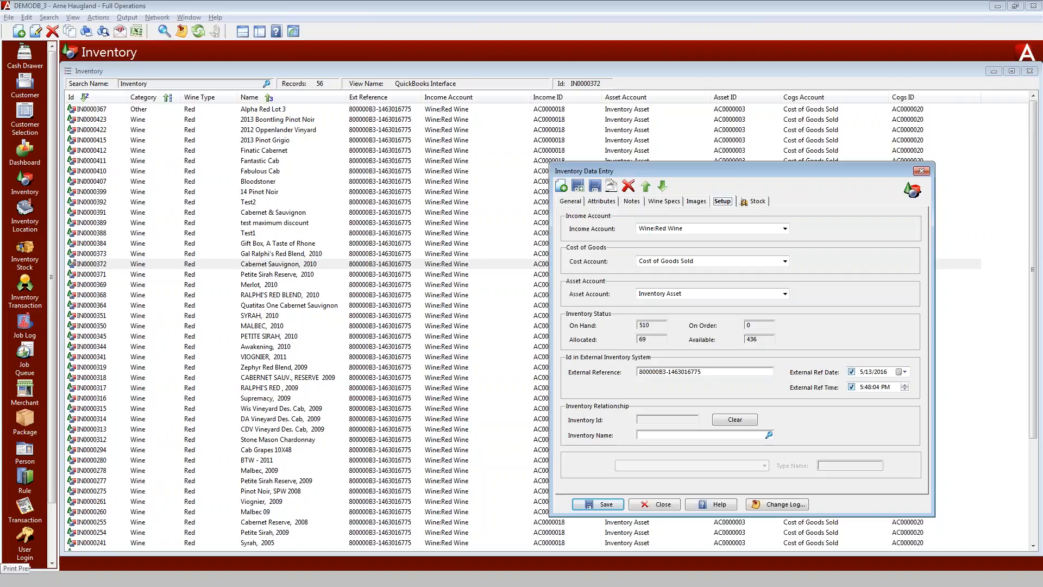
pyautogui.moveTo(704, 372); pyautogui.dragTo(639, 380)
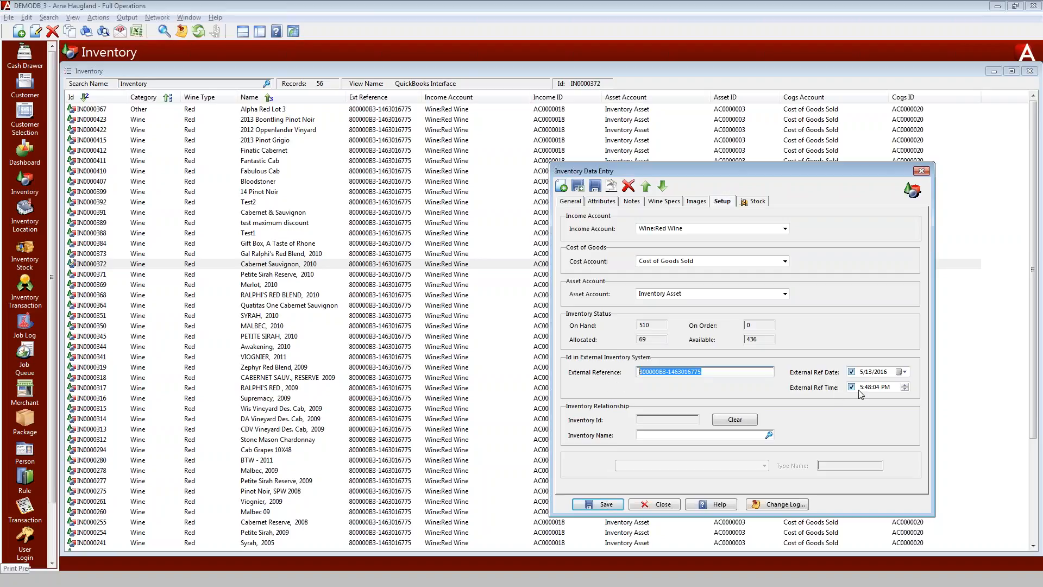
pyautogui.click(661, 504)
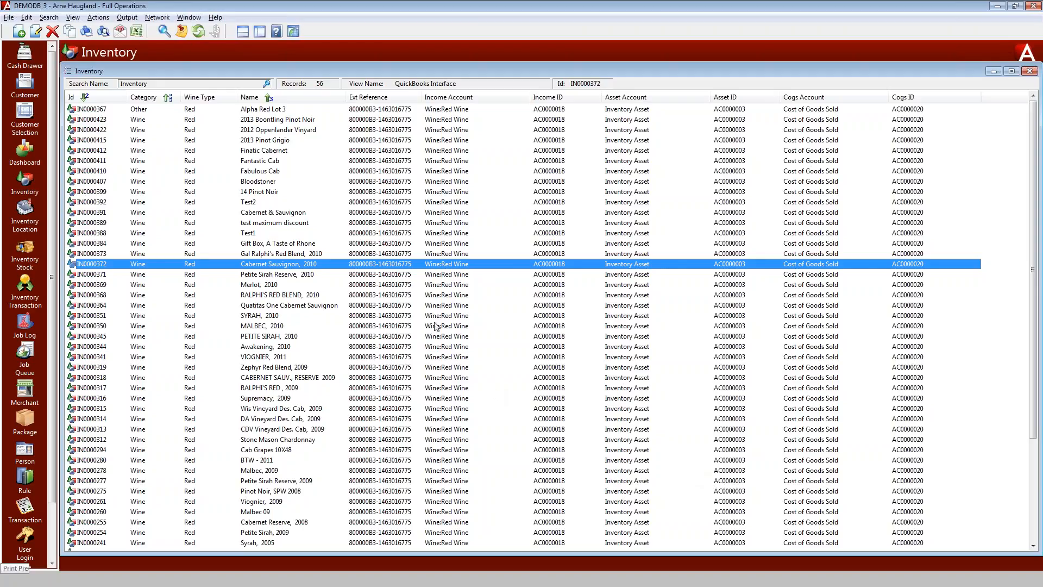
# Start a new transaction and select the customer on its sales order
pyautogui.click(994, 71)
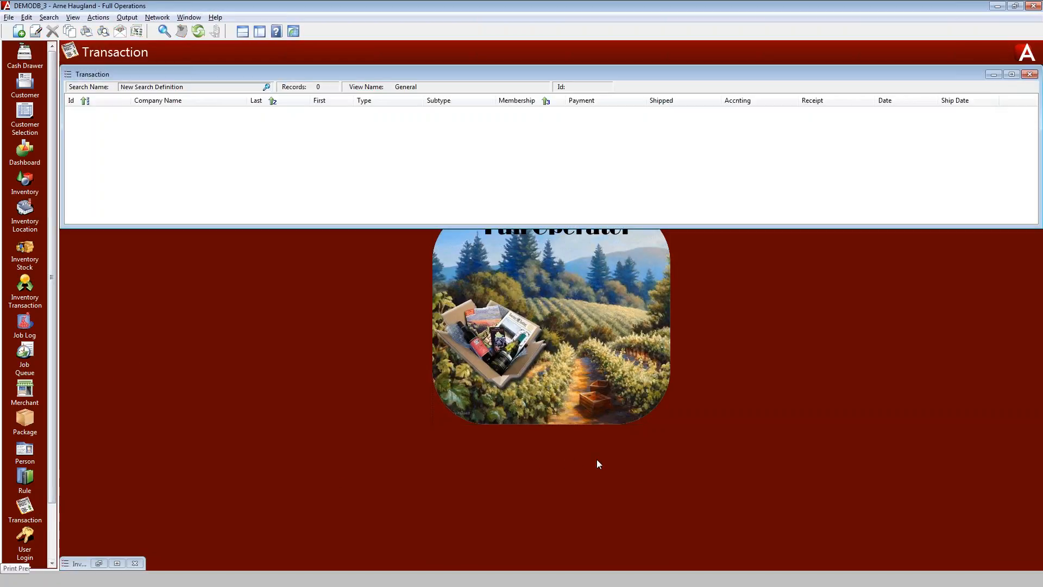
pyautogui.click(17, 32)
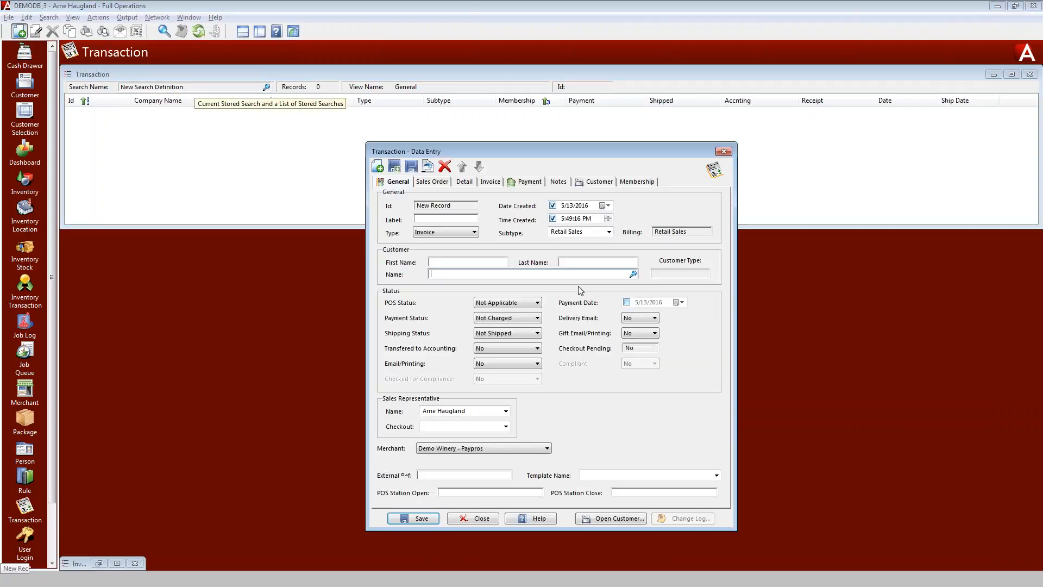
pyautogui.click(430, 183)
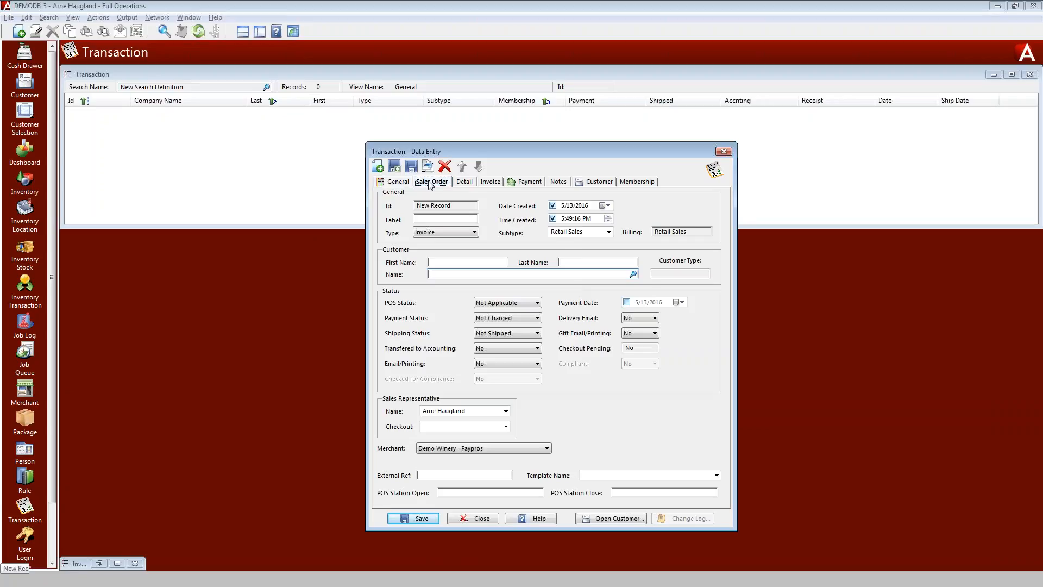
pyautogui.write('pun')
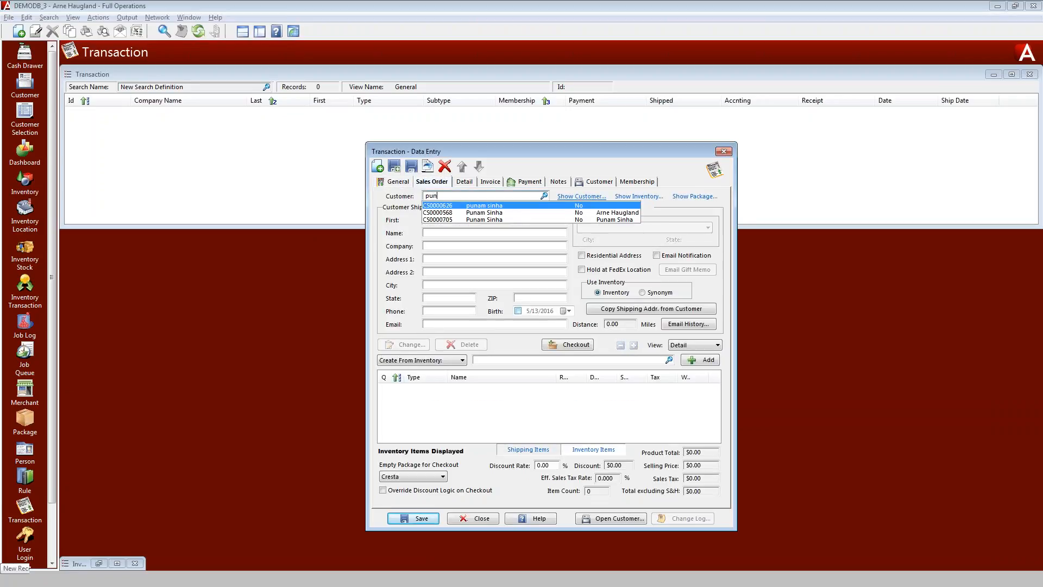
pyautogui.press('Down')
pyautogui.press('Return')
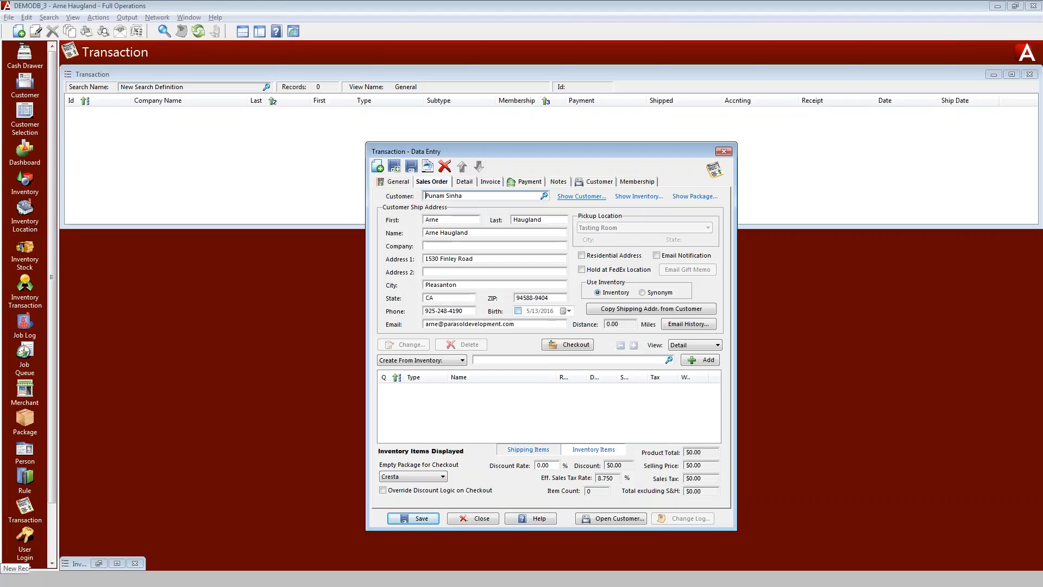
# Add Cabernet Sauvignon, 2010 from the Virginia Beach Tasting Room to the order and check out
pyautogui.click(523, 361)
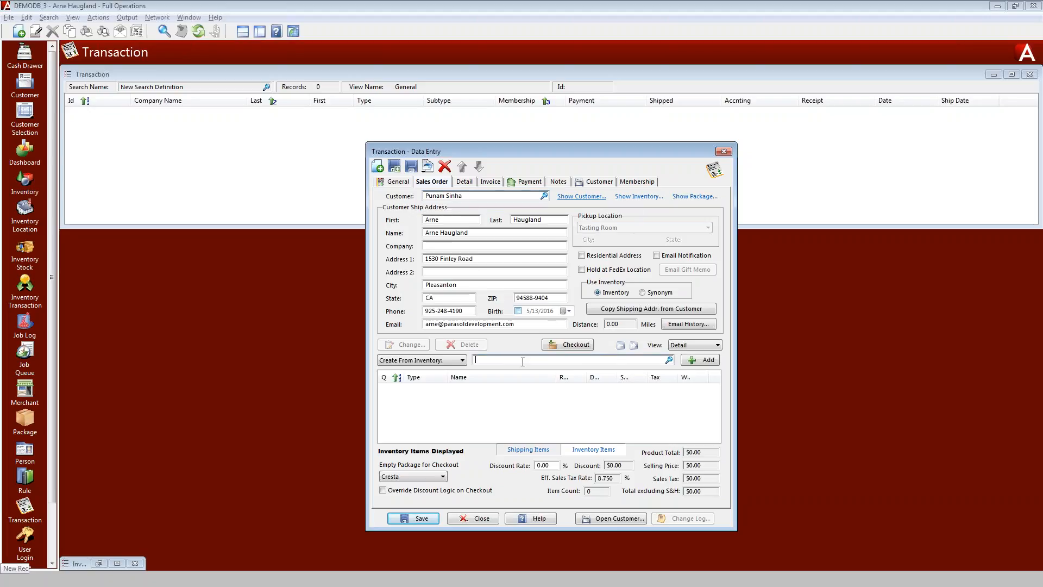
pyautogui.write('c')
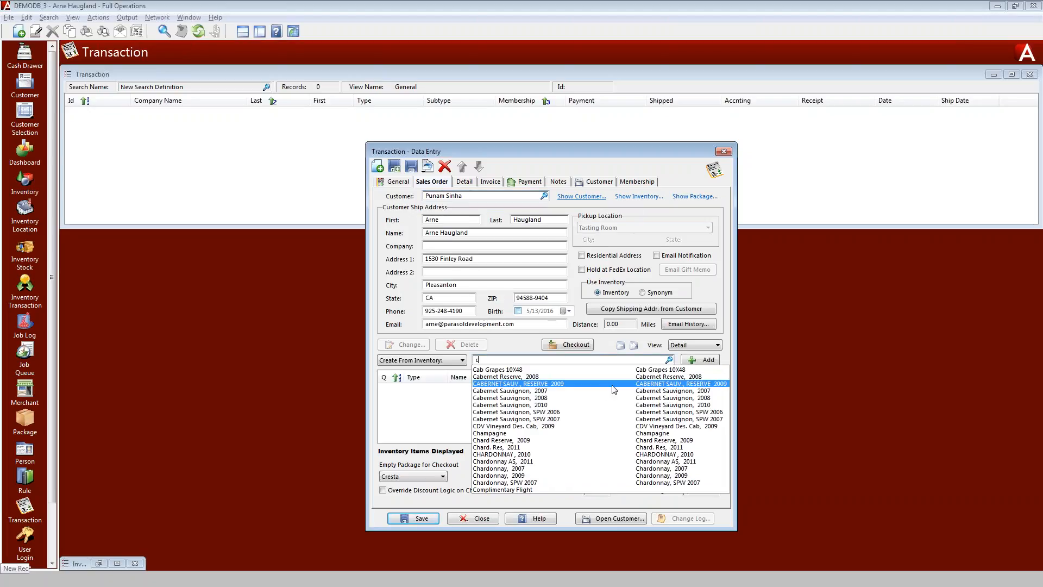
pyautogui.click(544, 405)
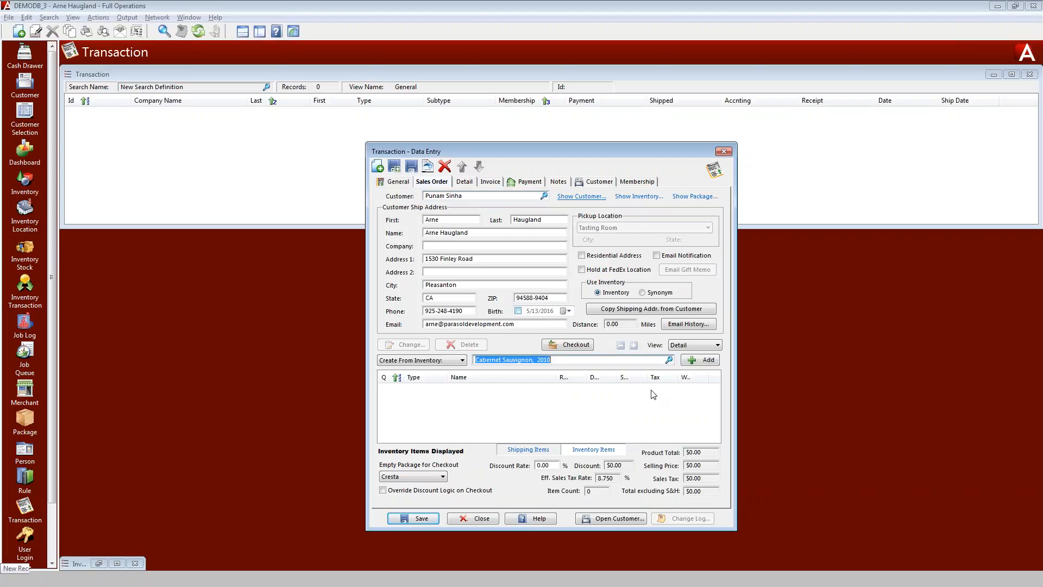
pyautogui.click(701, 360)
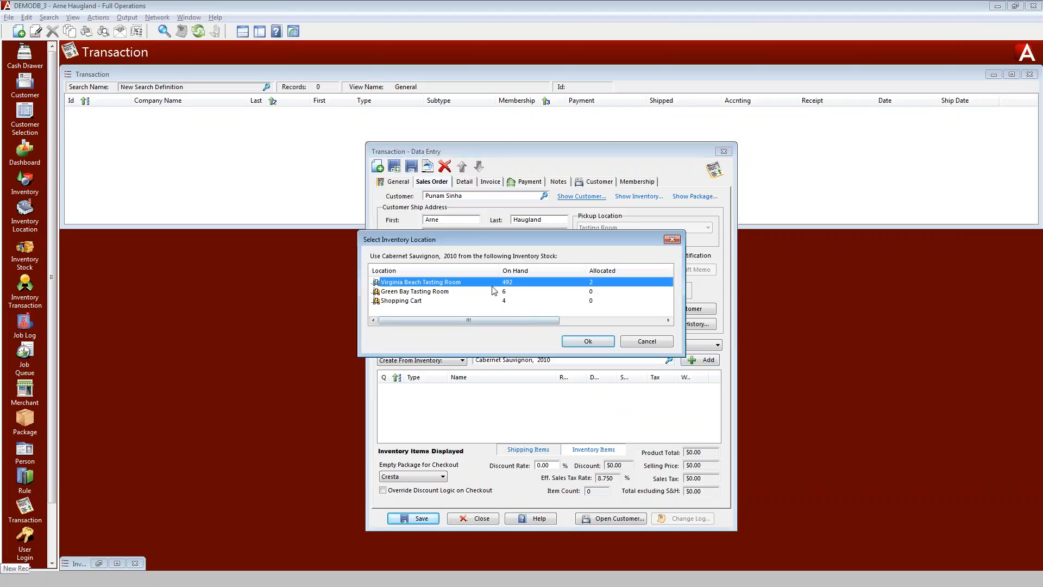
pyautogui.click(591, 342)
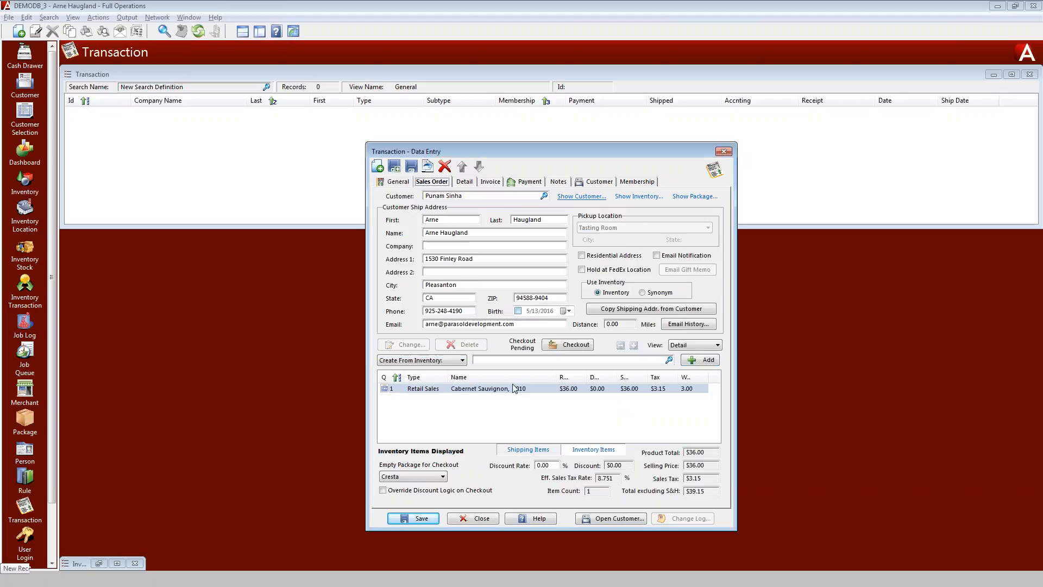
pyautogui.click(566, 346)
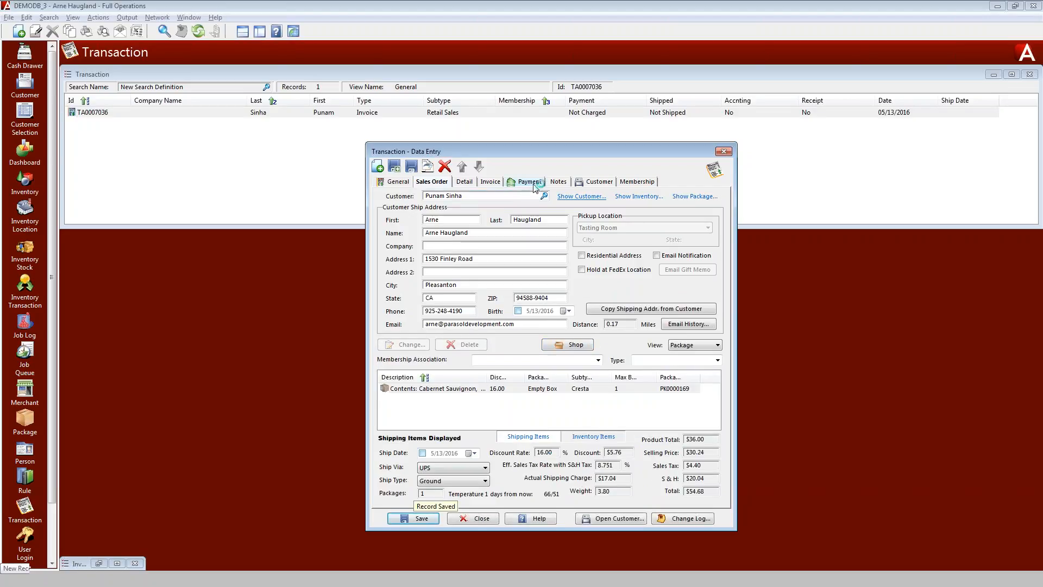
# Record an external payment with status Paid and method Cash for the transaction, then close it
pyautogui.click(530, 183)
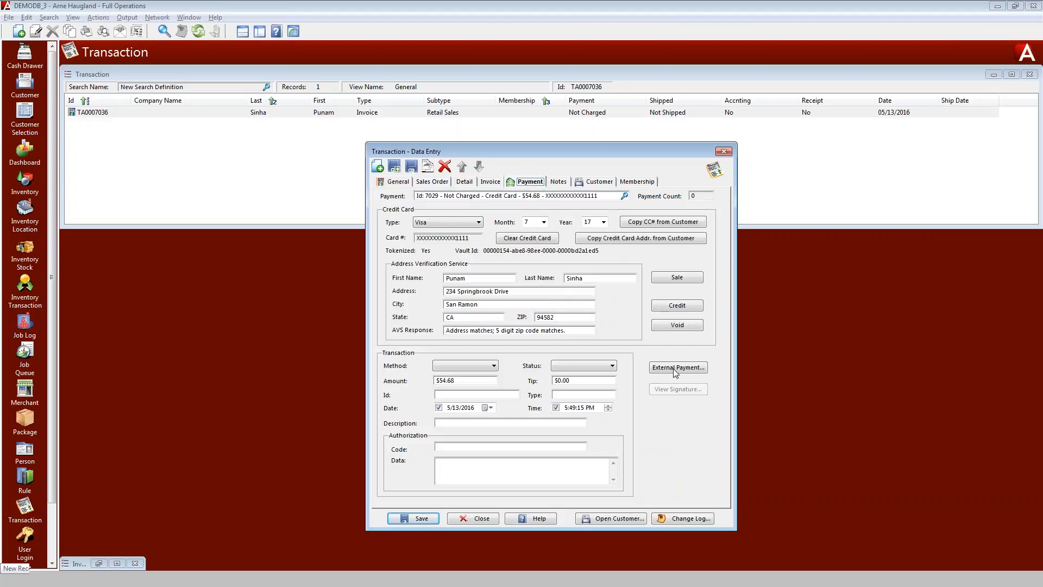
pyautogui.click(676, 368)
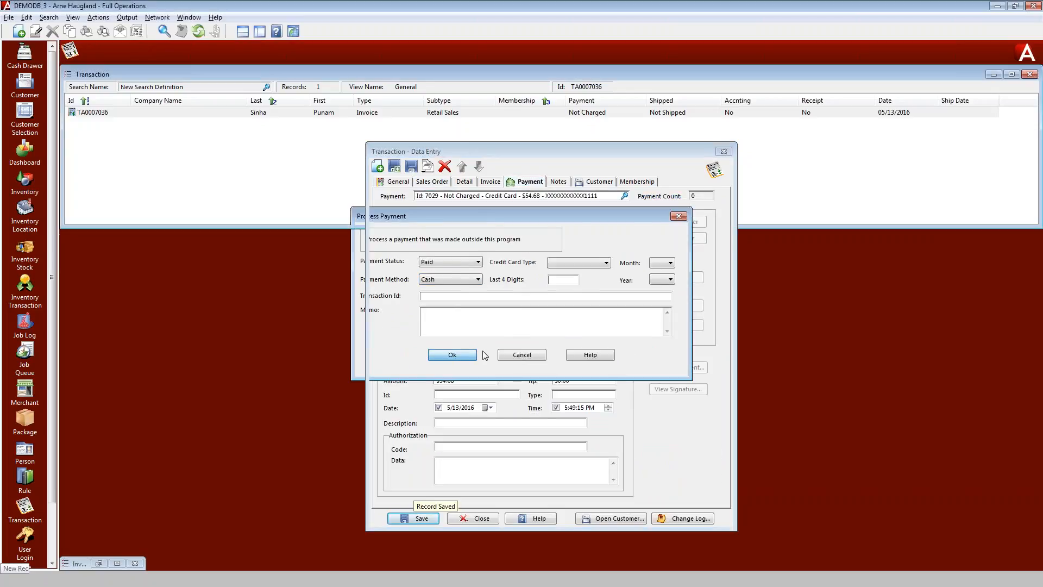
pyautogui.click(474, 355)
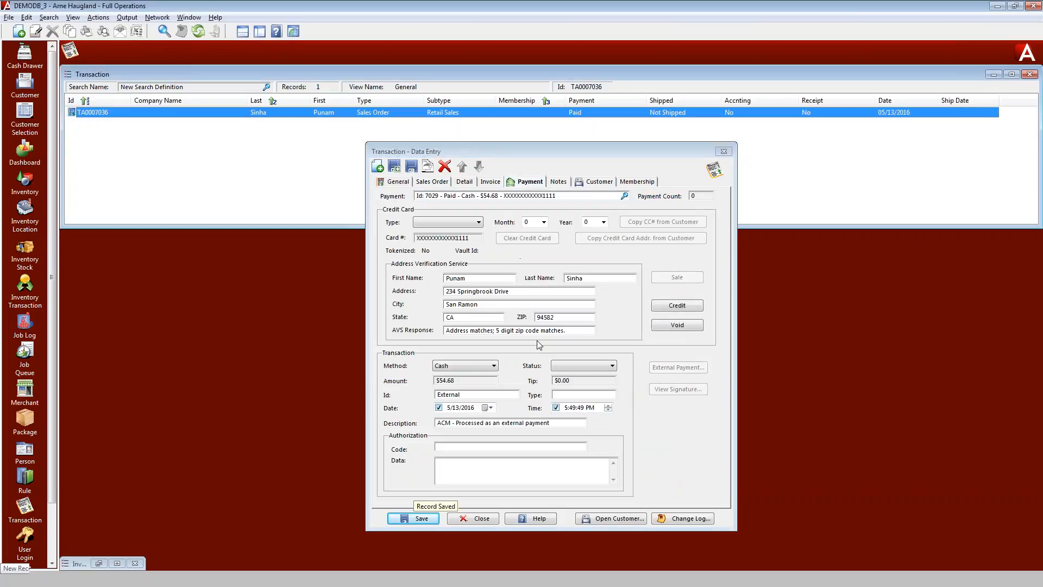
pyautogui.click(725, 153)
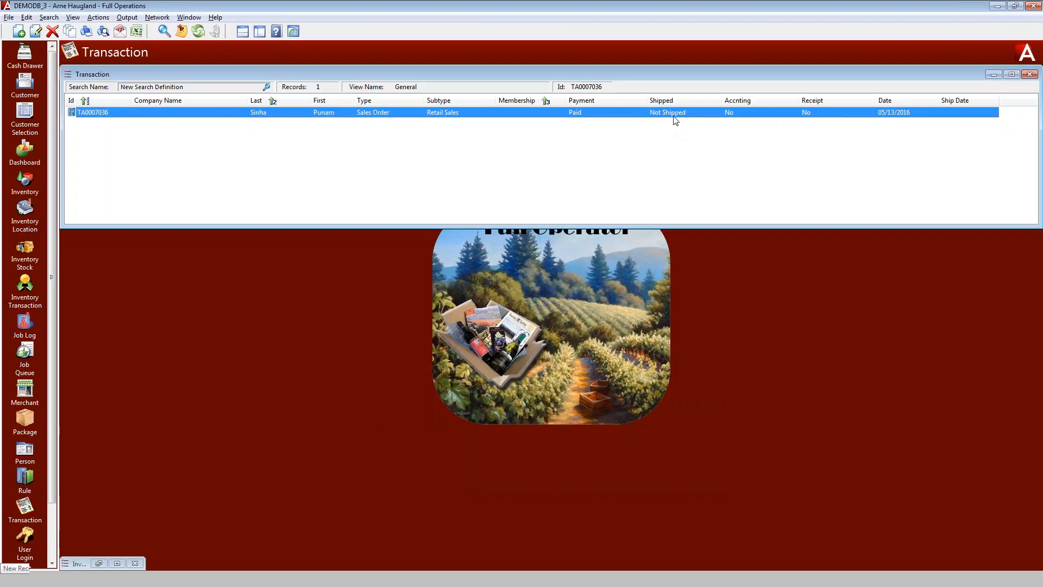
# Synchronize the transaction with accounting
pyautogui.rightClick(274, 114)
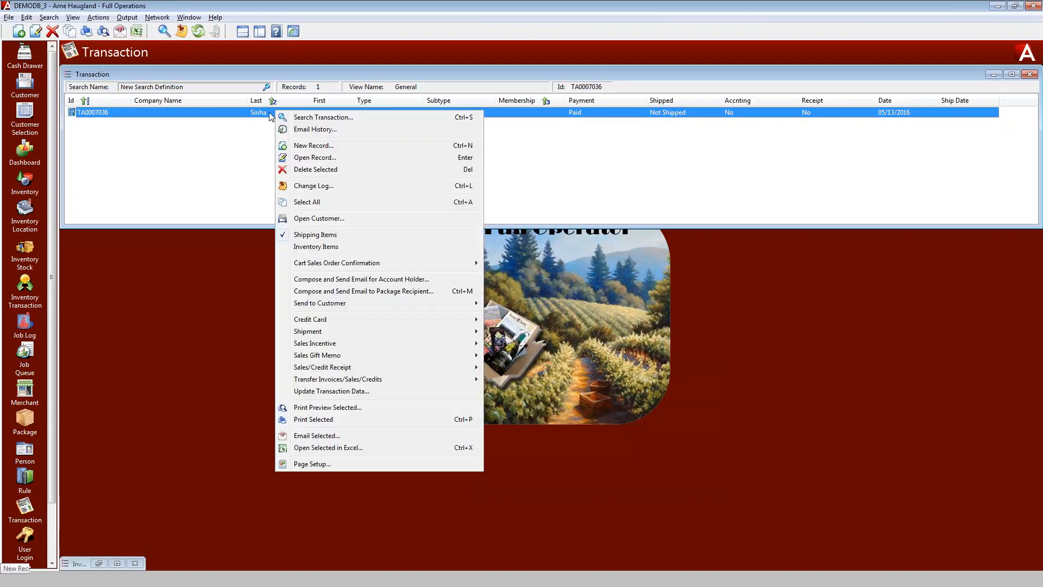
pyautogui.moveTo(400, 383)
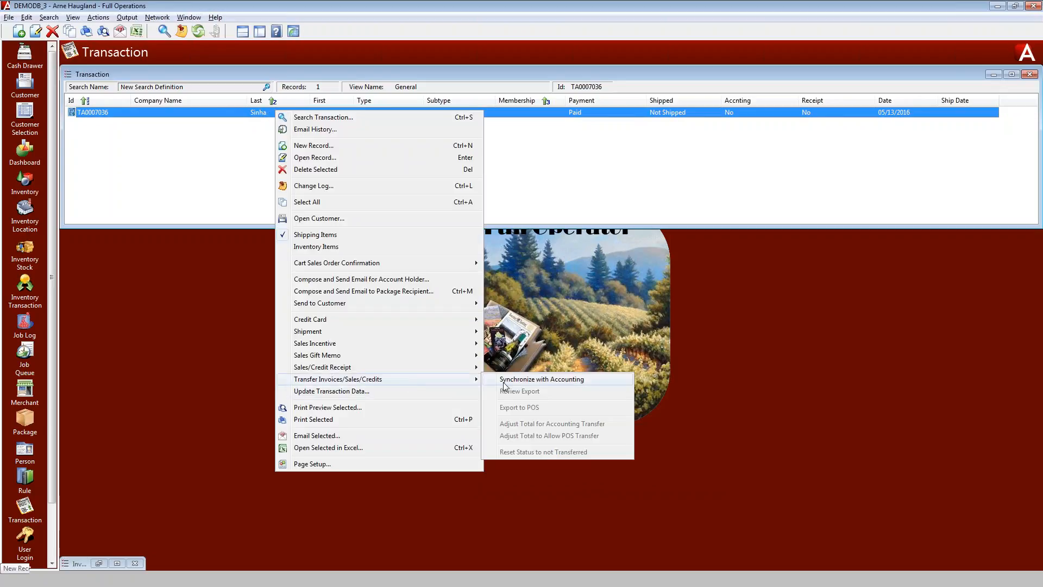
pyautogui.click(513, 381)
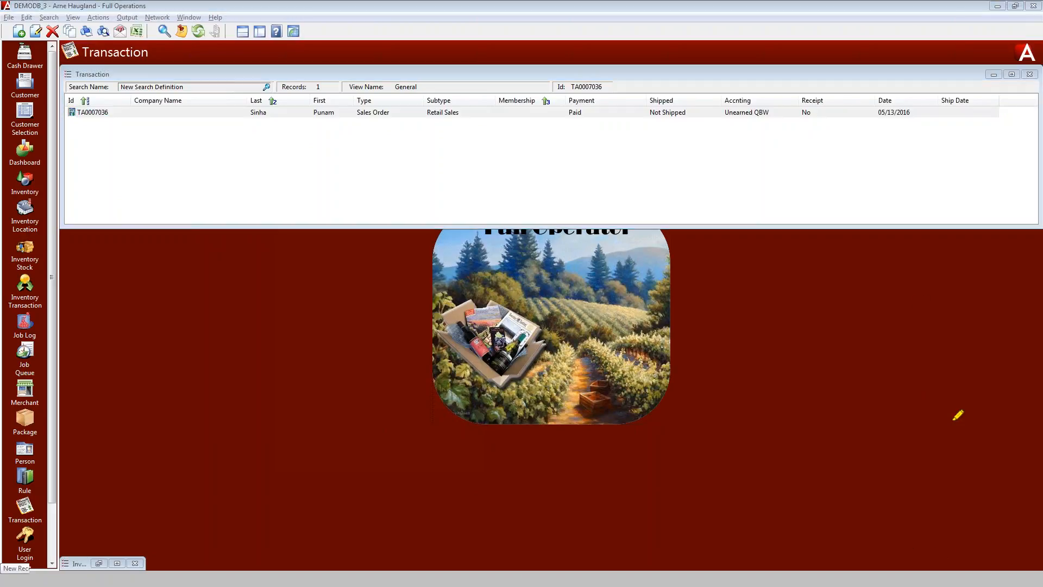
pyautogui.moveTo(754, 84)
pyautogui.mouseDown()
pyautogui.moveTo(680, 108)
pyautogui.moveTo(749, 81)
pyautogui.mouseUp()
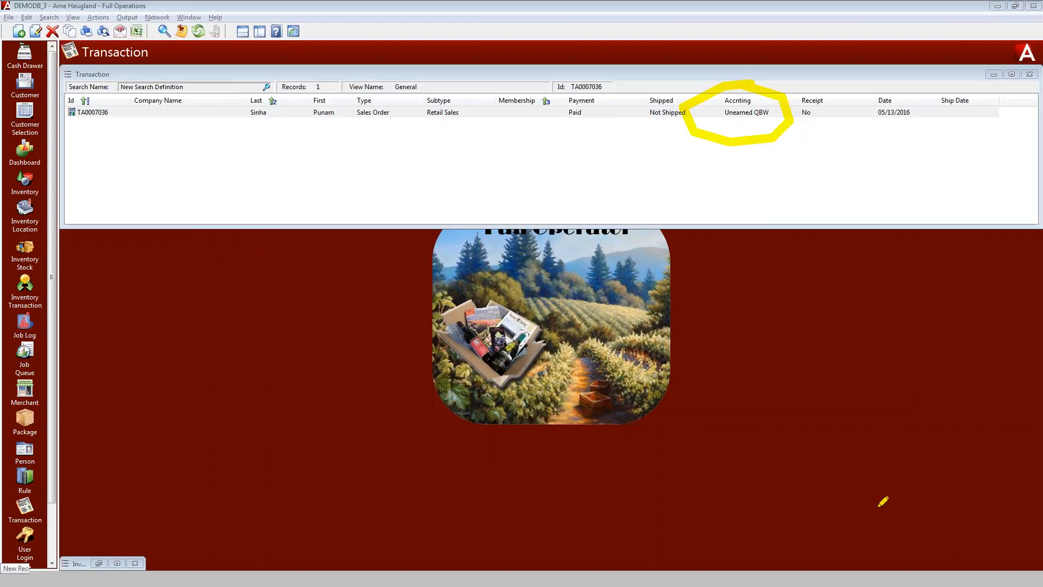
# Switch to QuickBooks and bring the Profit & Loss report forward
pyautogui.hotkey('alt', 'Tab')
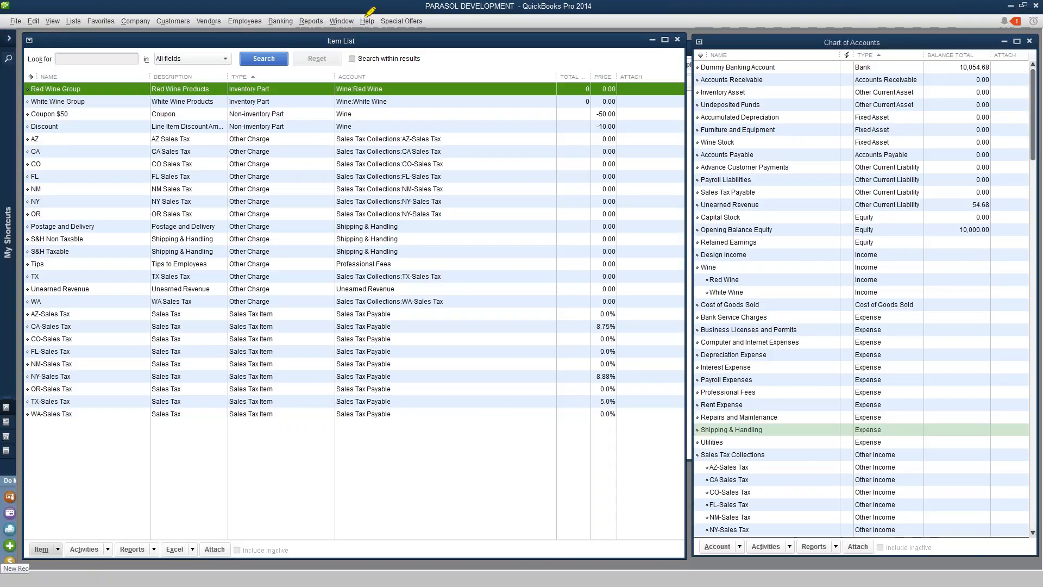
pyautogui.click(911, 552)
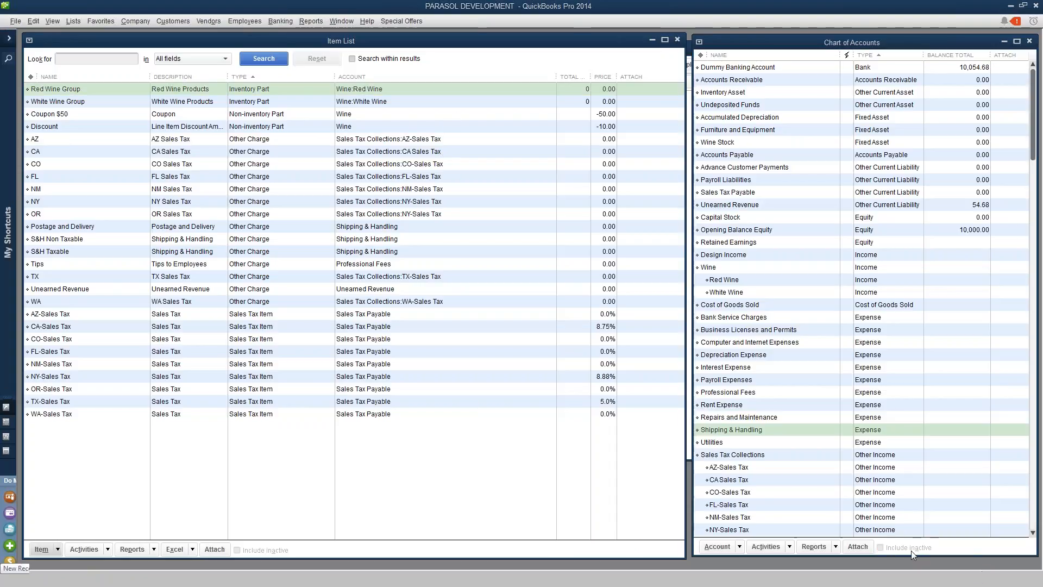
pyautogui.click(341, 21)
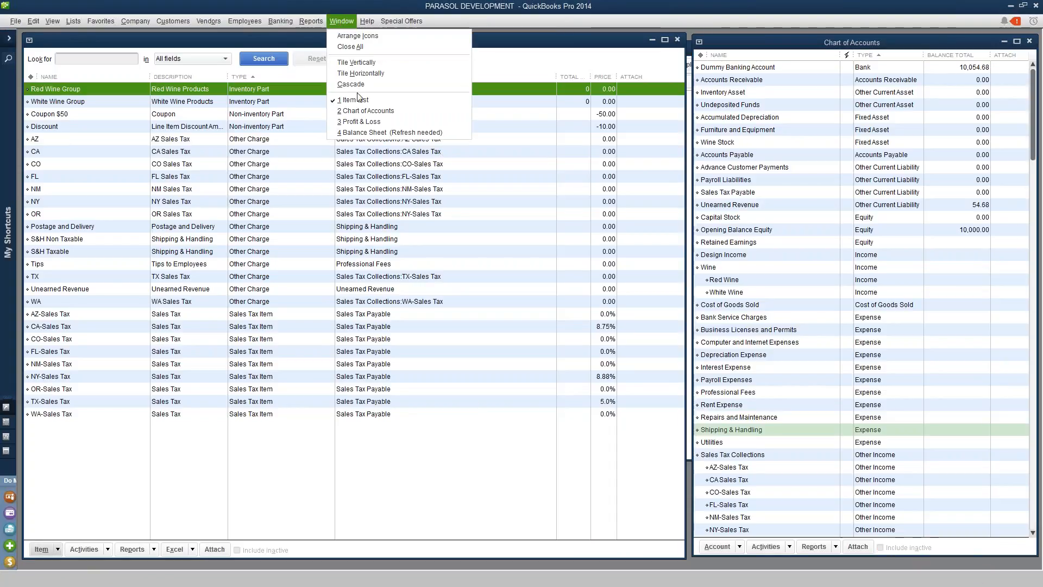
pyautogui.click(361, 122)
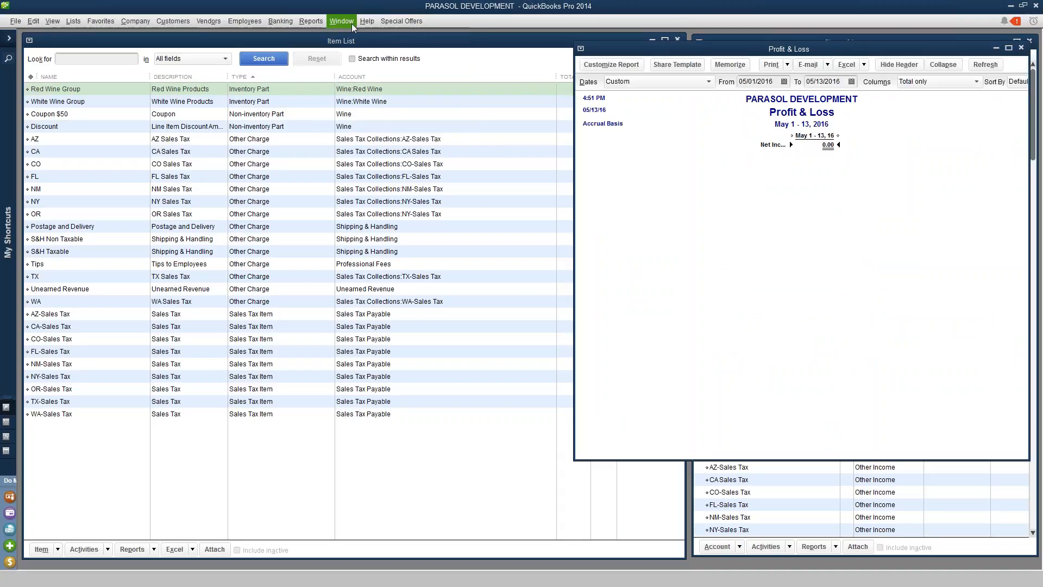
# Open the Balance Sheet report and refresh it
pyautogui.click(344, 21)
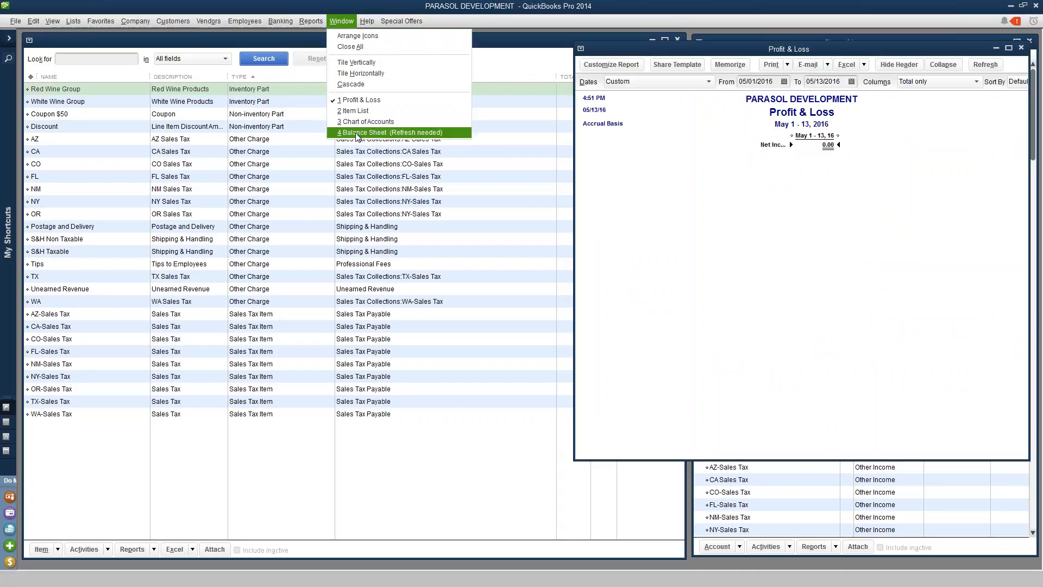
pyautogui.click(355, 133)
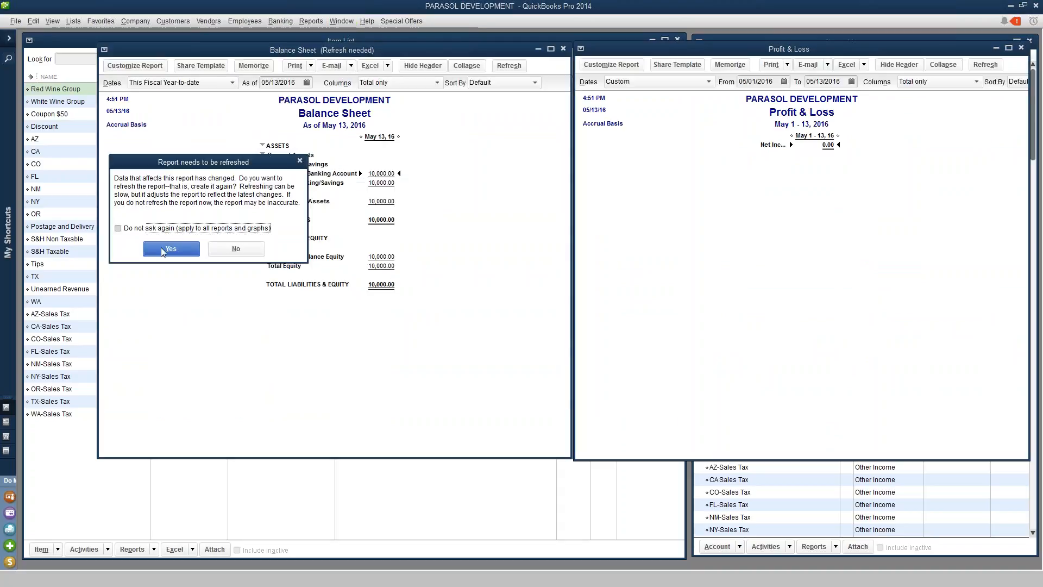
pyautogui.click(169, 248)
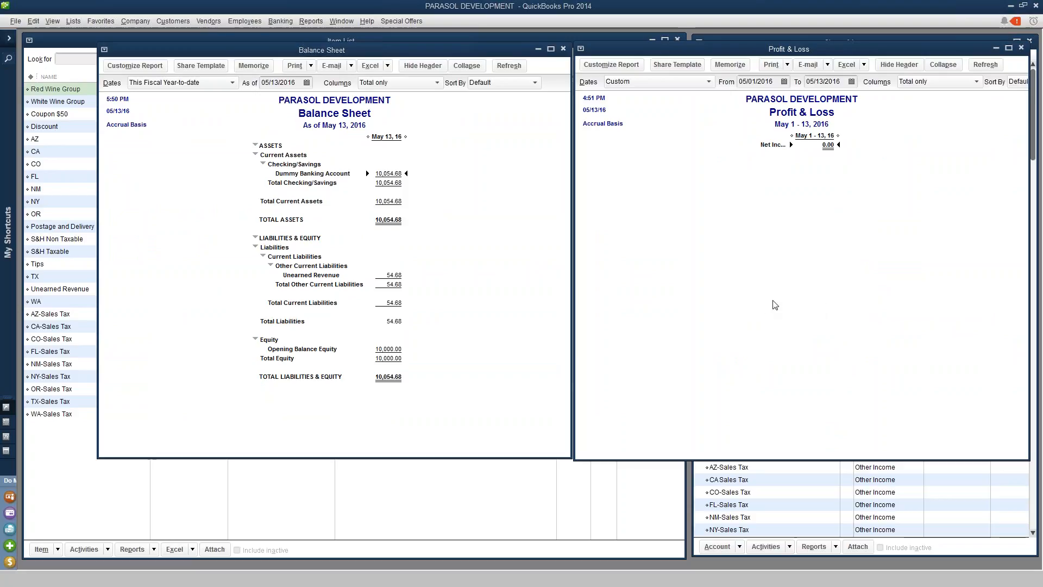
# Set the Profit & Loss report's end date to May 13 and review the Balance Sheet's bank and unearned revenue lines
pyautogui.click(851, 82)
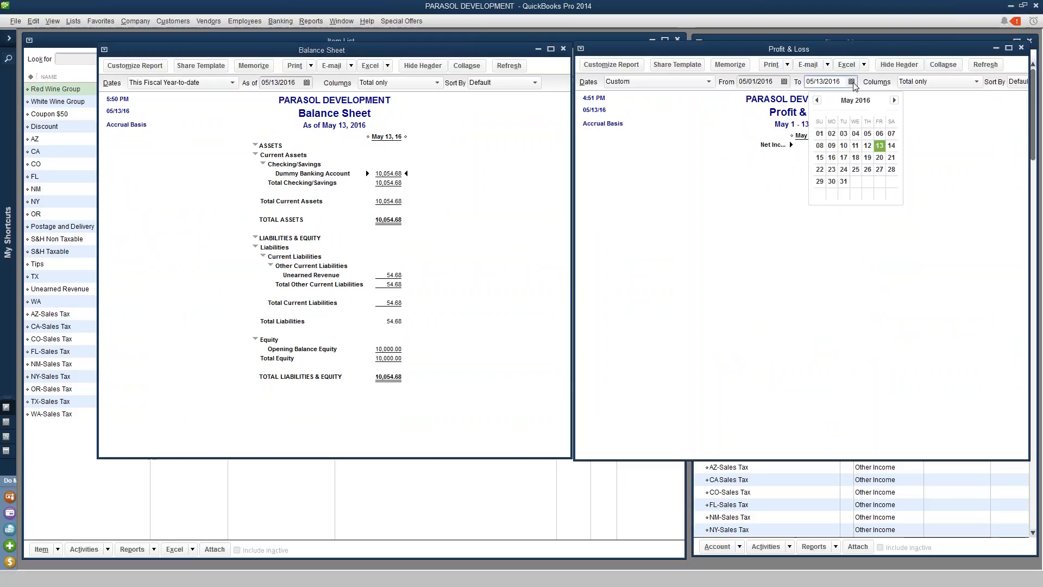
pyautogui.click(884, 149)
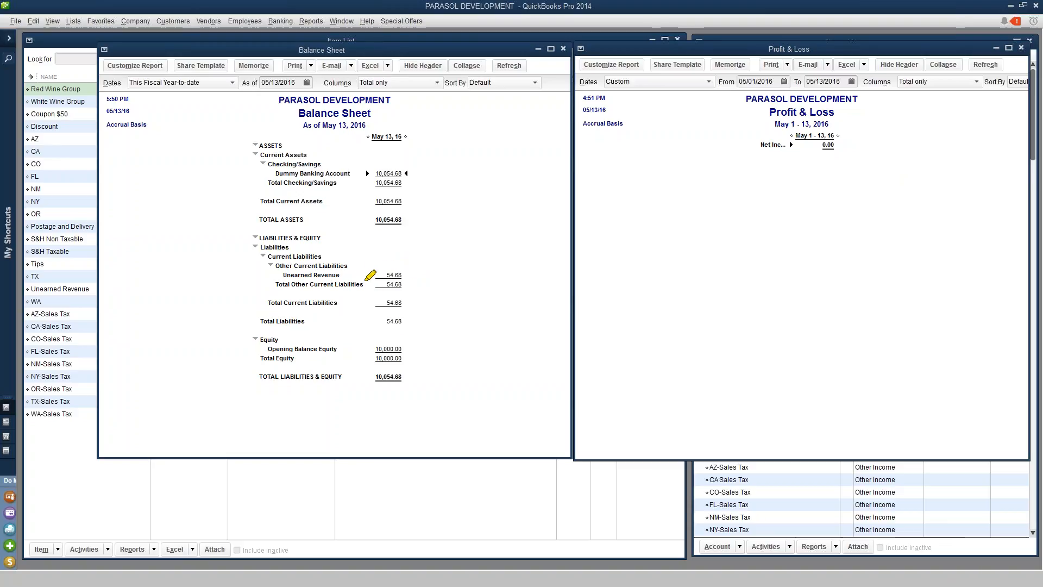
pyautogui.moveTo(369, 273); pyautogui.dragTo(422, 270)
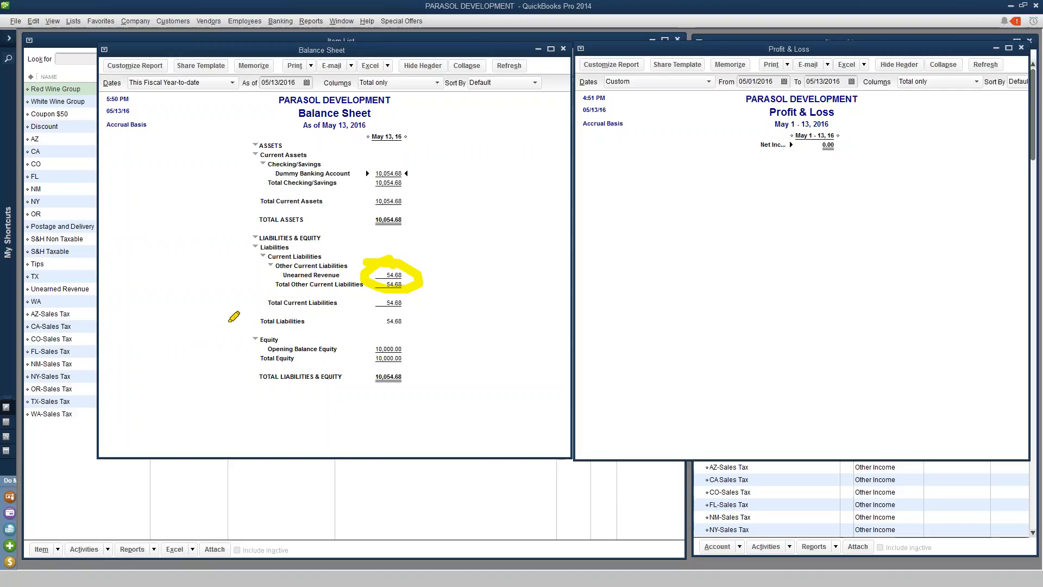
pyautogui.moveTo(392, 163)
pyautogui.mouseDown()
pyautogui.moveTo(371, 178)
pyautogui.moveTo(391, 189)
pyautogui.moveTo(392, 161)
pyautogui.mouseUp()
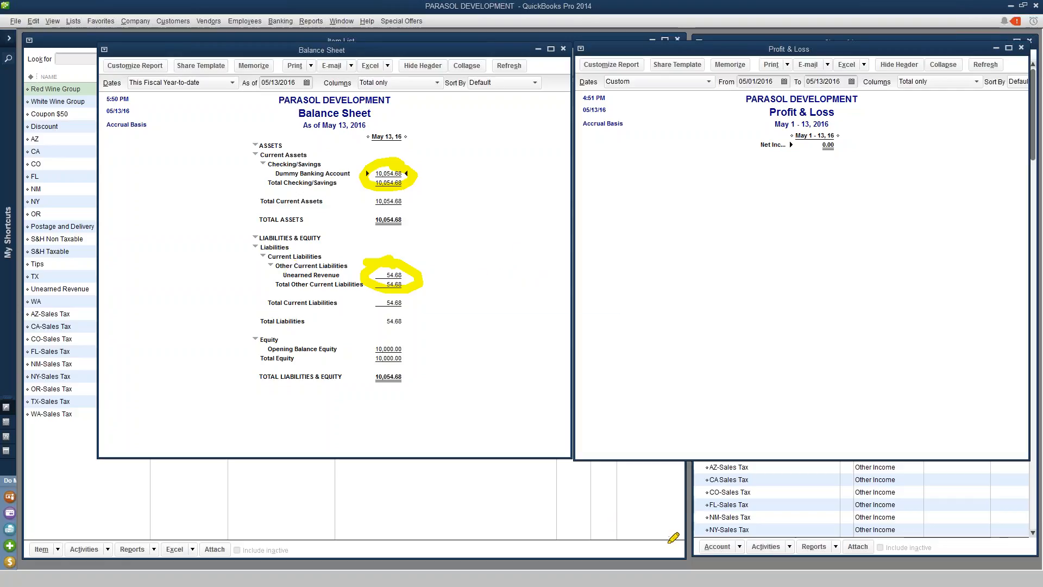
# Switch to the winery system and set the sales order's shipping status to Shipped, then save and close it
pyautogui.hotkey('alt', 'Tab')
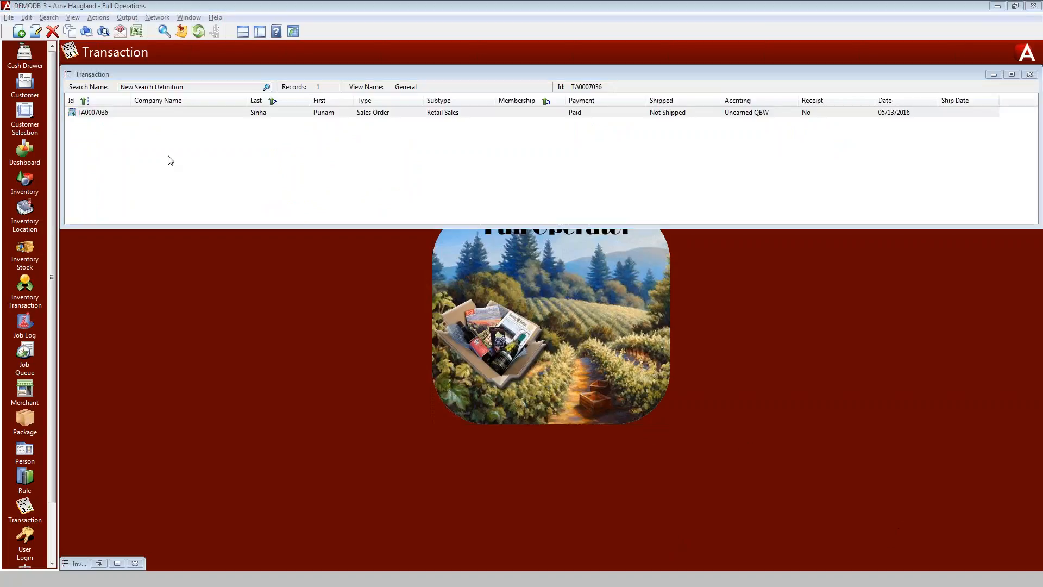
pyautogui.doubleClick(163, 118)
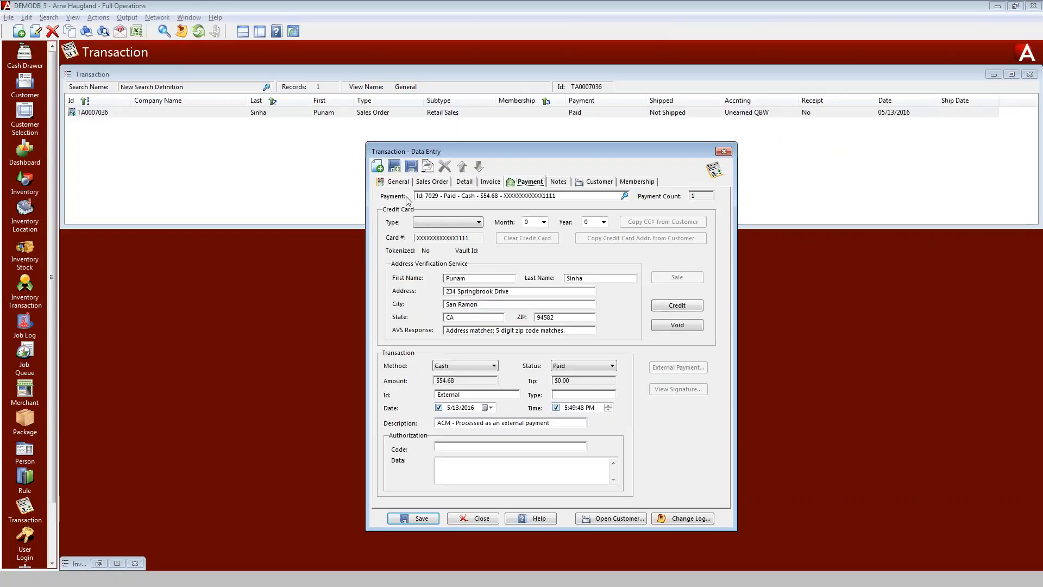
pyautogui.click(399, 183)
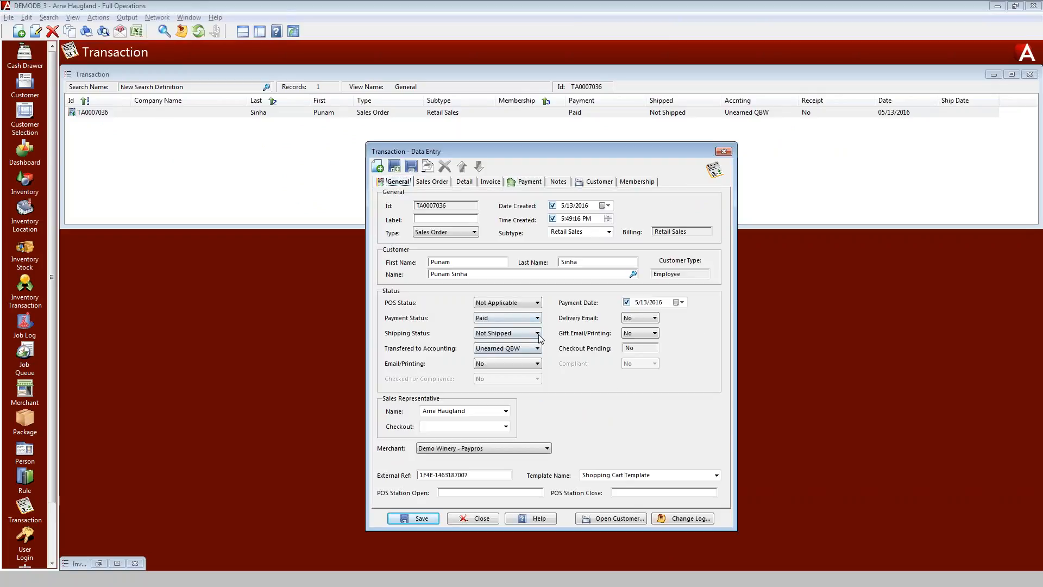
pyautogui.click(538, 333)
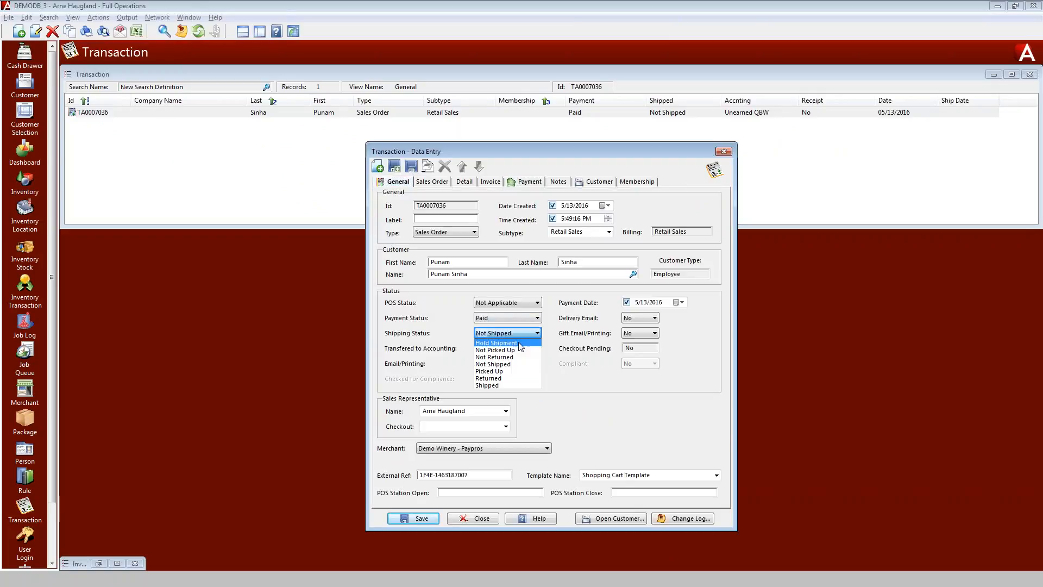
pyautogui.click(487, 385)
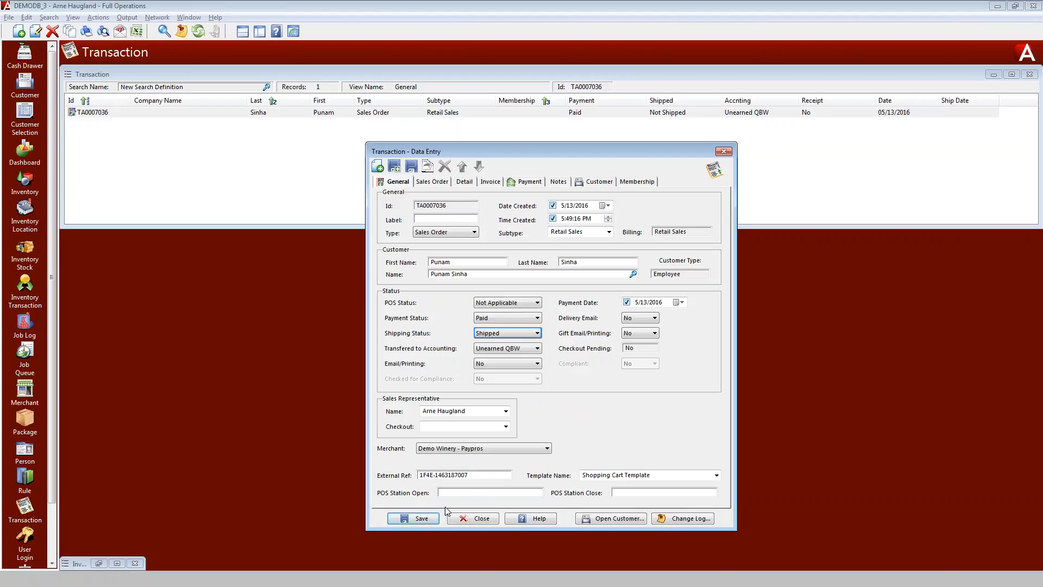
pyautogui.click(417, 519)
pyautogui.click(475, 519)
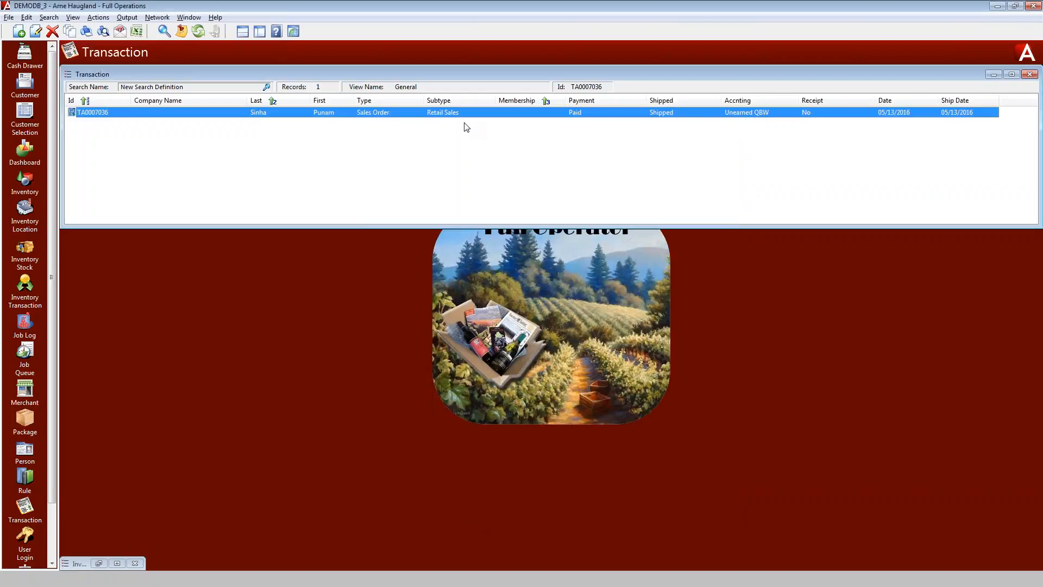
# Resynchronize the shipped transaction with accounting
pyautogui.rightClick(384, 112)
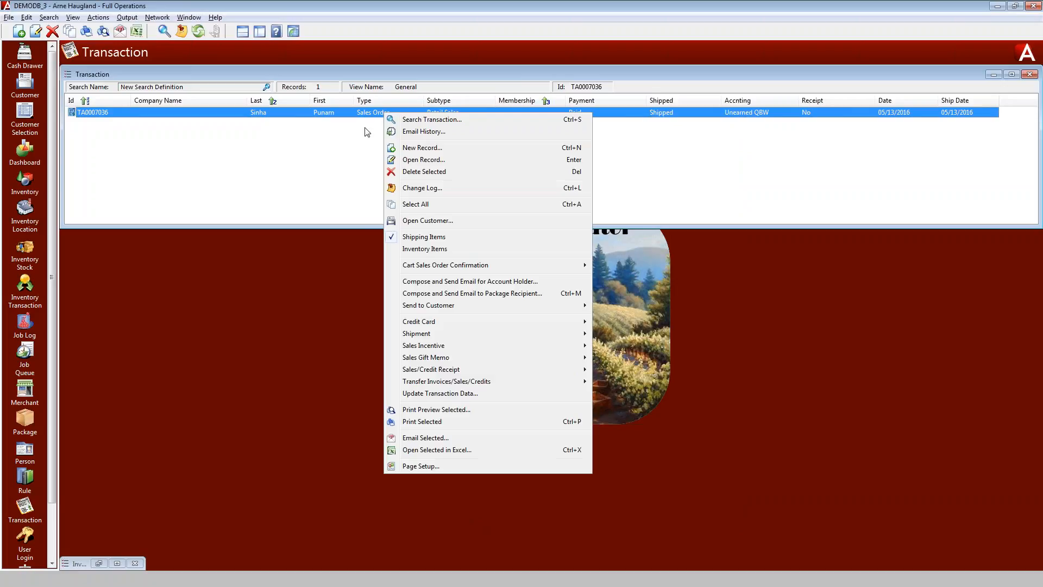
pyautogui.moveTo(540, 382)
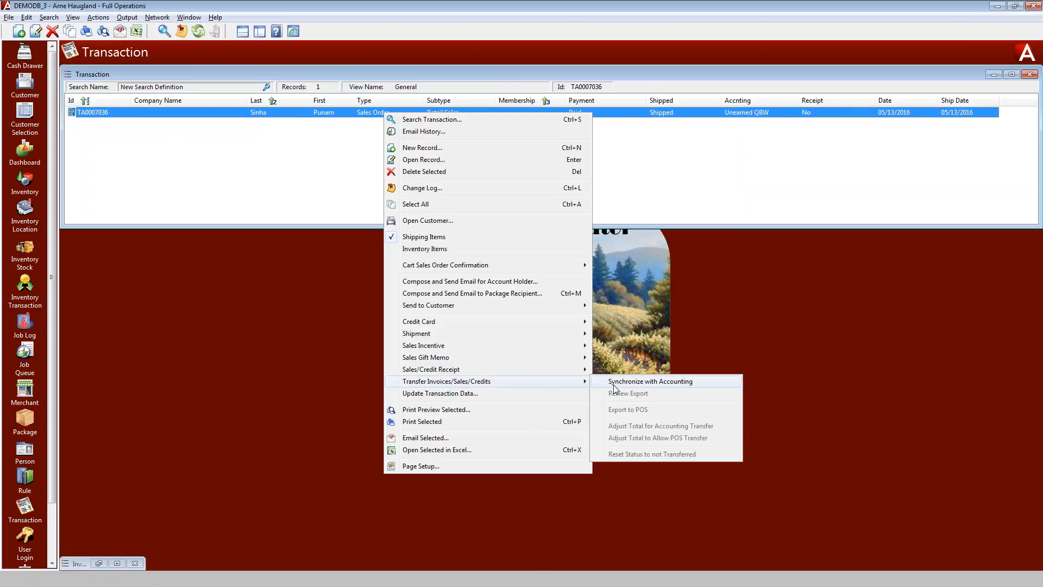
pyautogui.click(641, 383)
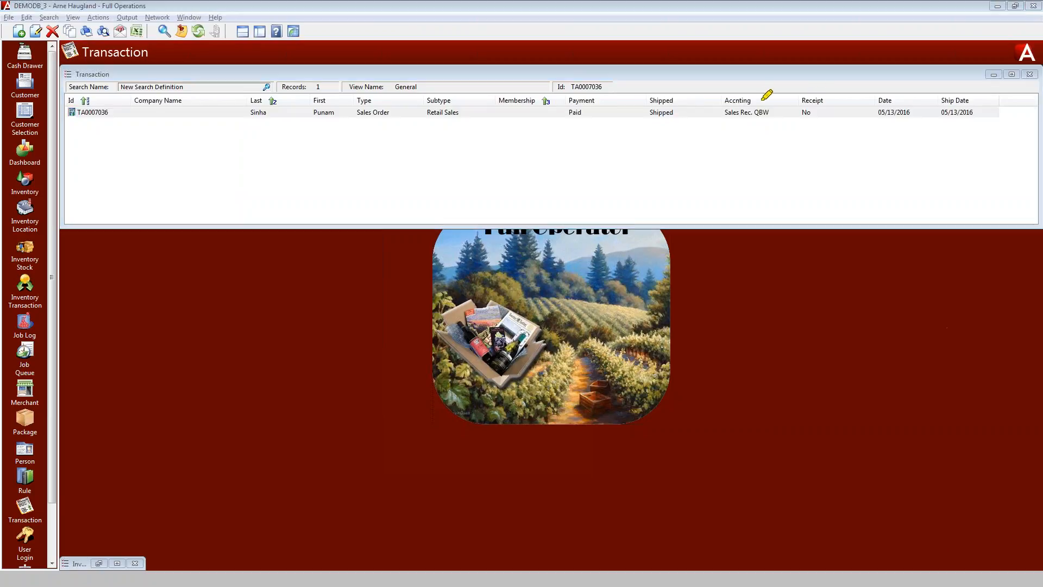
pyautogui.moveTo(698, 104); pyautogui.dragTo(785, 97)
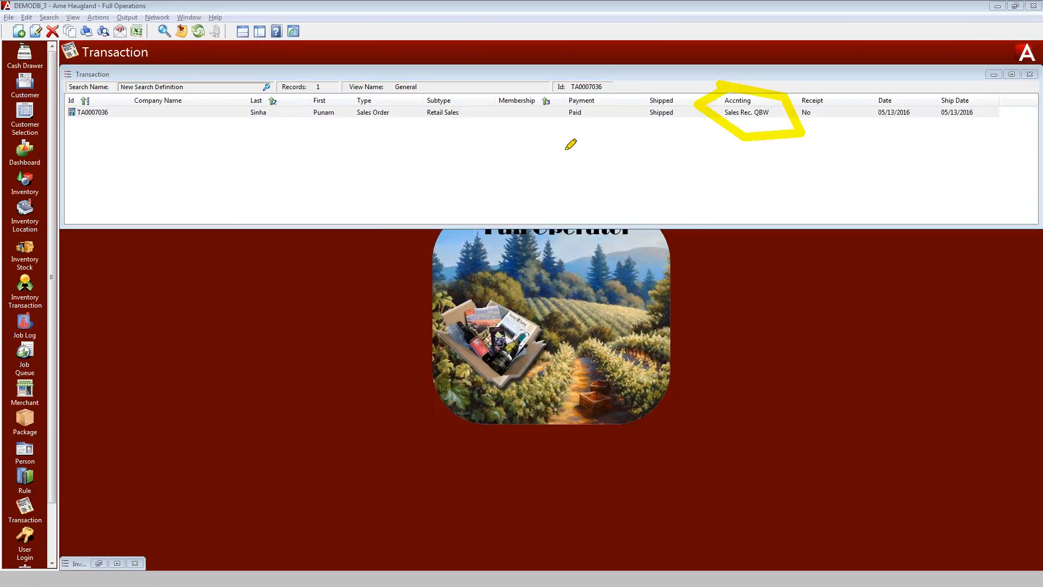
# Switch to QuickBooks and refresh the Balance Sheet report
pyautogui.hotkey('alt', 'Tab')
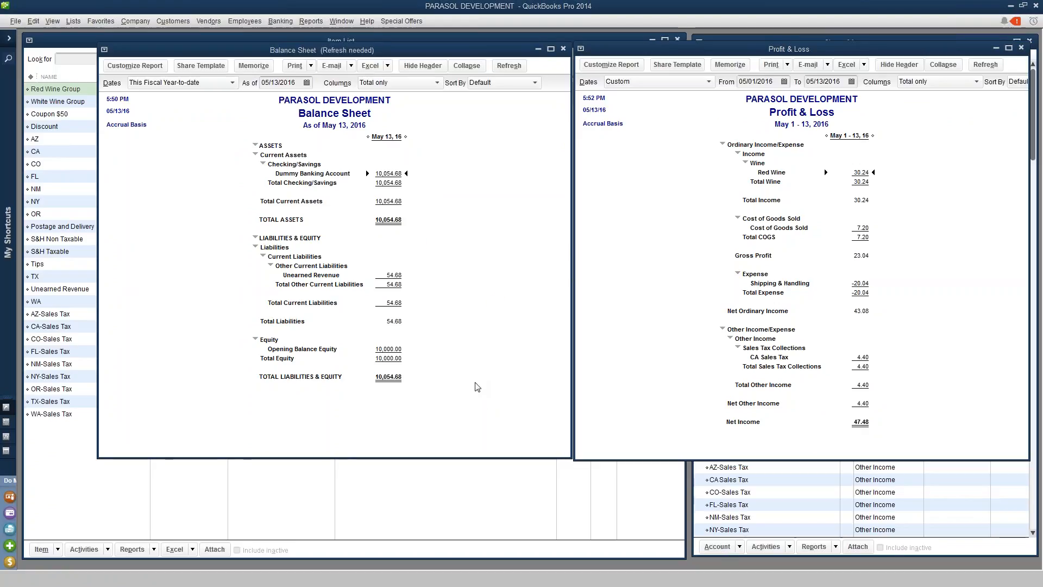
pyautogui.click(464, 392)
pyautogui.click(170, 251)
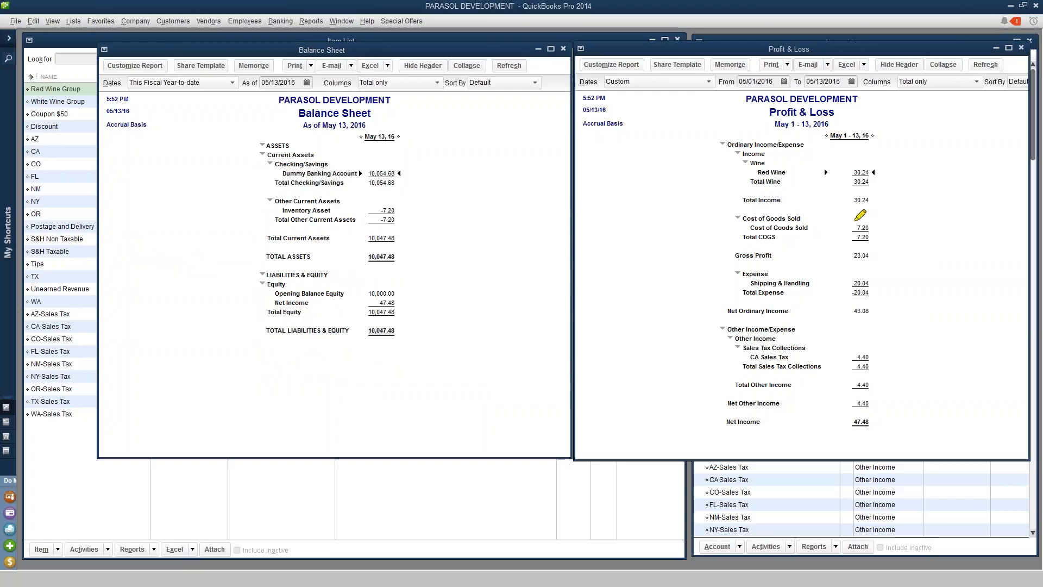
# Review the inventory asset, cost of goods sold, wine income, shipping expense and sales tax lines in both reports
pyautogui.moveTo(838, 212)
pyautogui.mouseDown()
pyautogui.moveTo(706, 231)
pyautogui.moveTo(769, 243)
pyautogui.moveTo(888, 220)
pyautogui.moveTo(837, 209)
pyautogui.mouseUp()
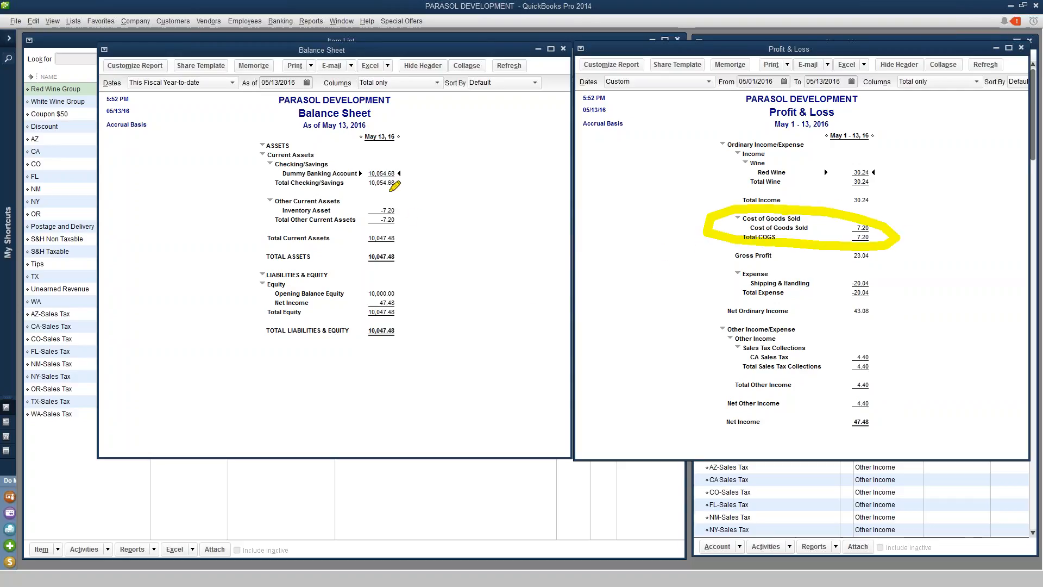
pyautogui.moveTo(324, 195)
pyautogui.mouseDown()
pyautogui.moveTo(255, 209)
pyautogui.moveTo(326, 223)
pyautogui.mouseUp()
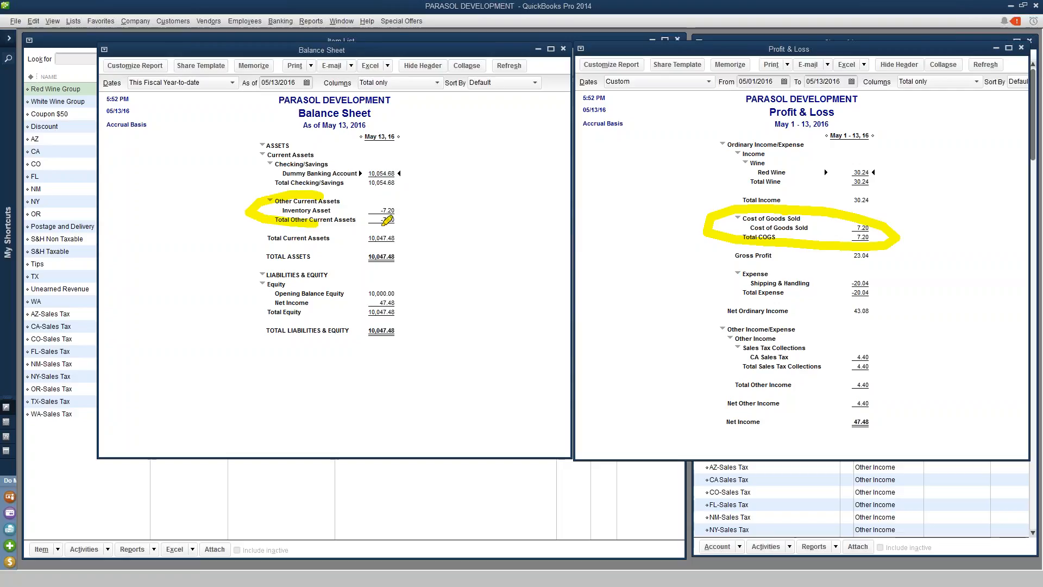
pyautogui.moveTo(413, 205); pyautogui.dragTo(321, 194)
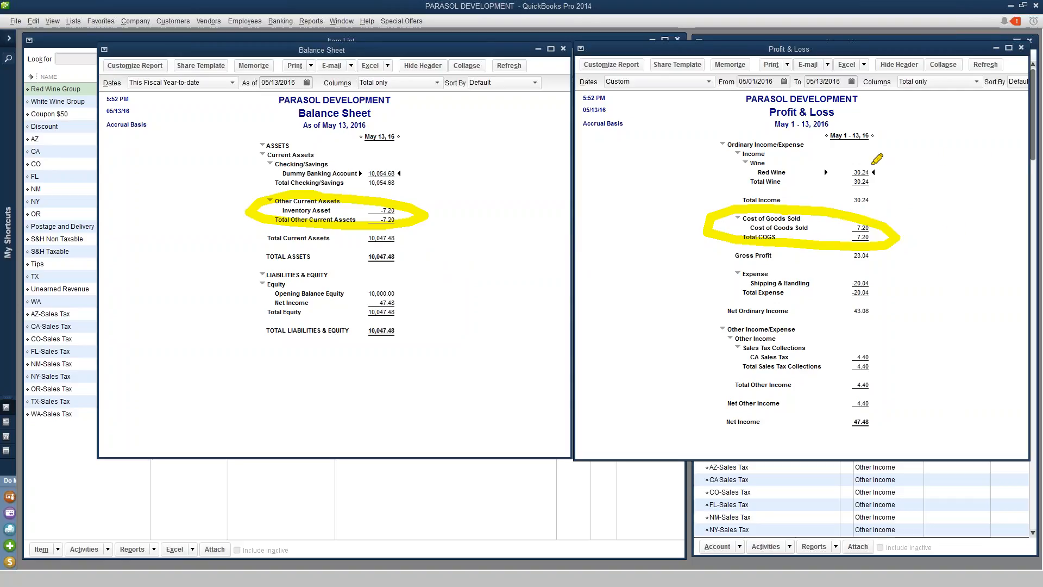
pyautogui.moveTo(858, 161)
pyautogui.mouseDown()
pyautogui.moveTo(832, 182)
pyautogui.moveTo(886, 175)
pyautogui.moveTo(872, 162)
pyautogui.mouseUp()
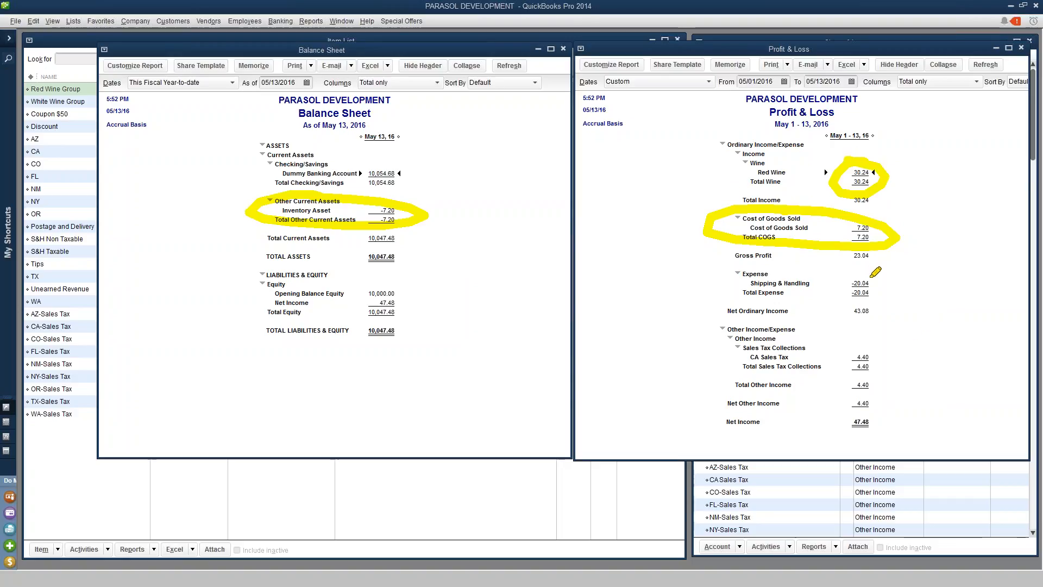
pyautogui.moveTo(839, 274)
pyautogui.mouseDown()
pyautogui.moveTo(877, 297)
pyautogui.moveTo(847, 270)
pyautogui.mouseUp()
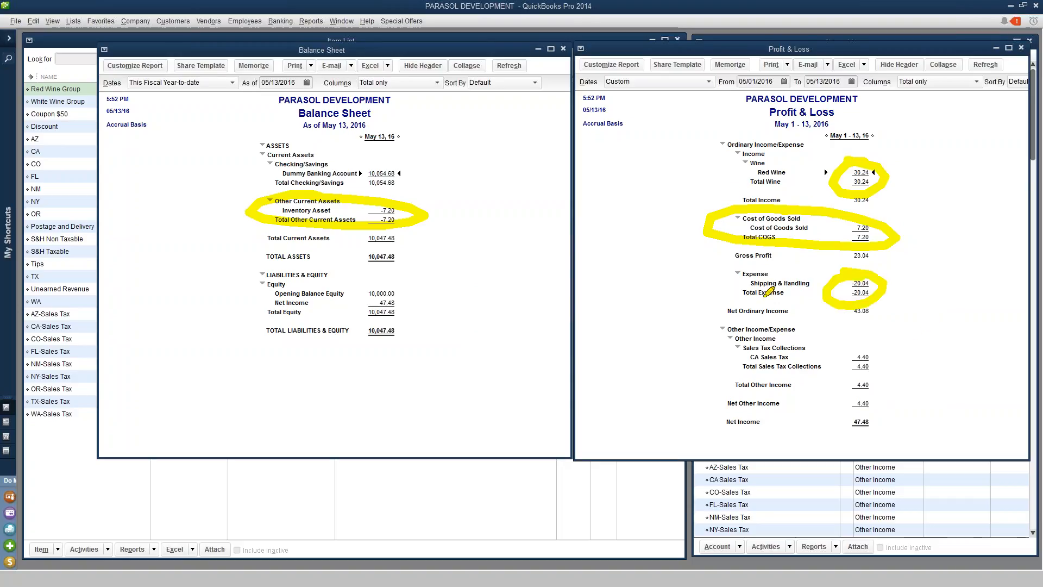
pyautogui.moveTo(875, 347)
pyautogui.mouseDown()
pyautogui.moveTo(837, 371)
pyautogui.moveTo(855, 402)
pyautogui.moveTo(890, 378)
pyautogui.moveTo(862, 352)
pyautogui.mouseUp()
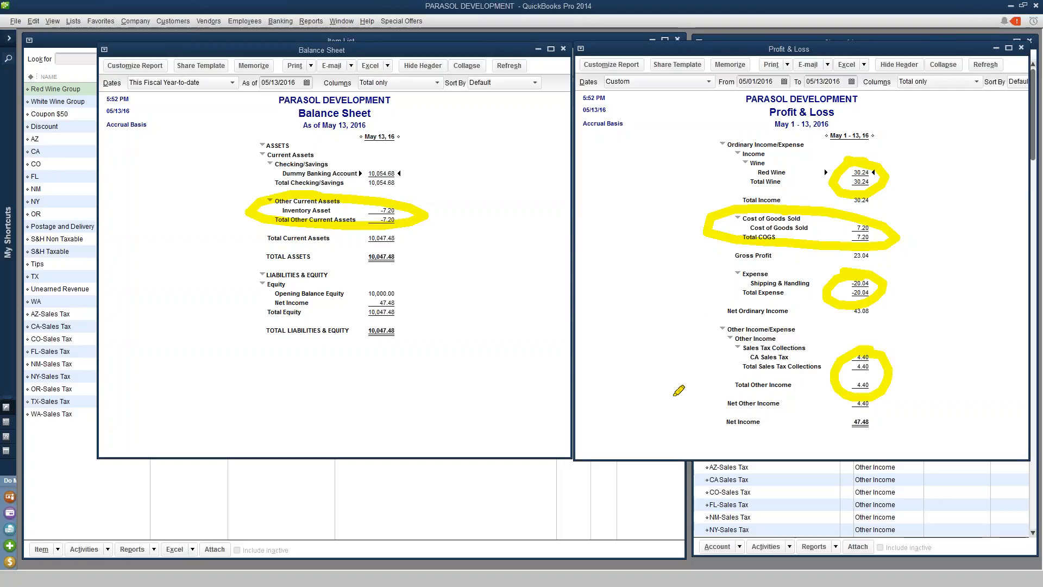